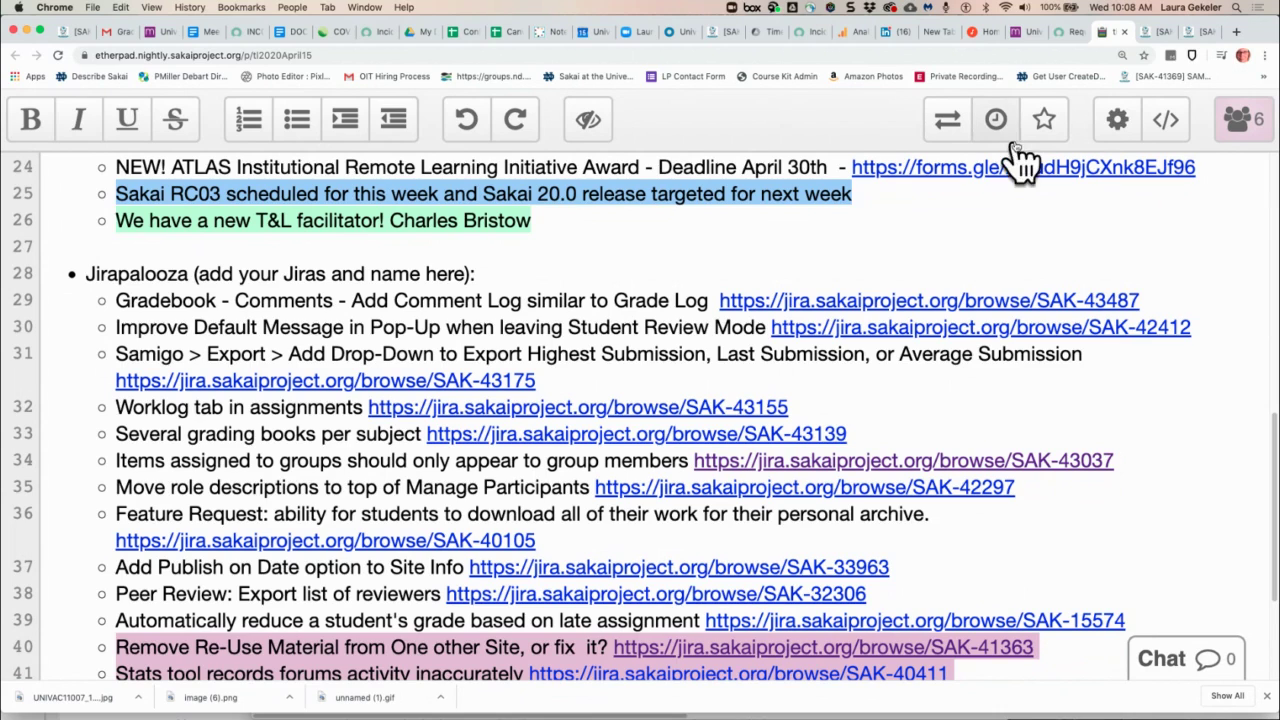
Return from issue SAK-40411 to its search results and review the list of TL-labelled issues awaiting information
{"action": "left_click", "coordinate": [74, 33]}
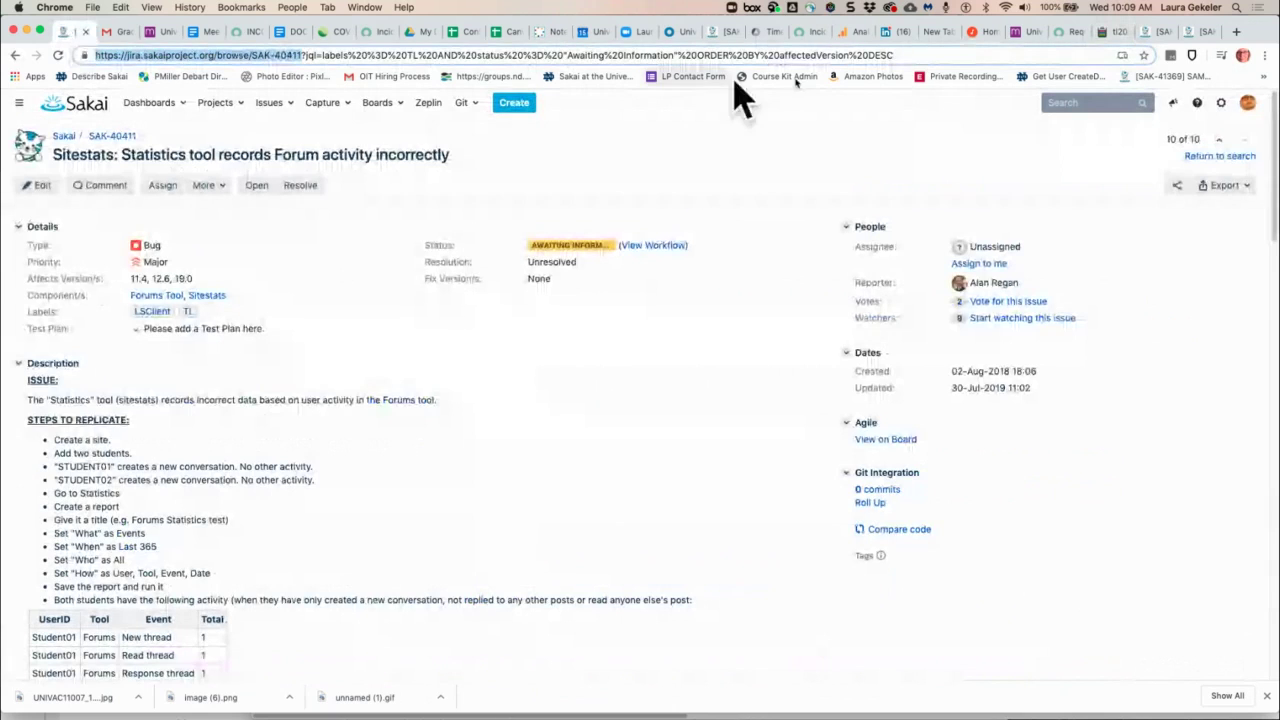
{"action": "left_click", "coordinate": [1218, 150]}
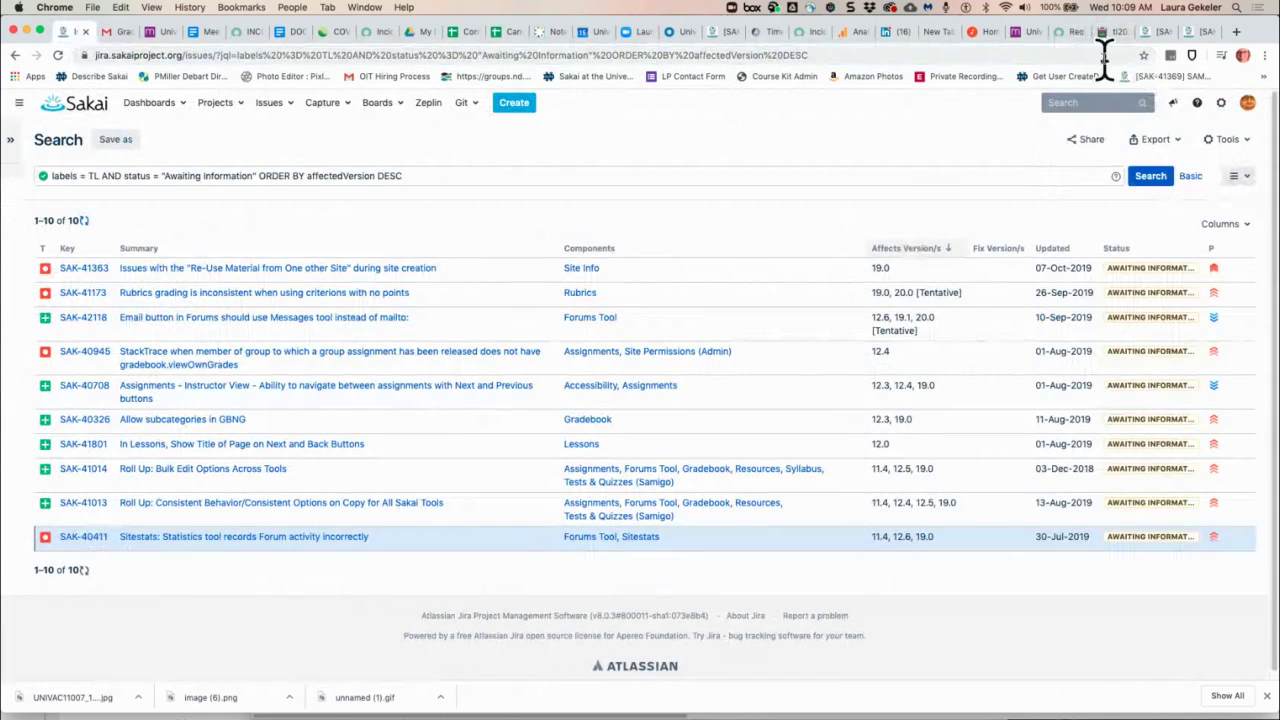
{"action": "key", "text": "super+equal"}
{"action": "key", "text": "super+equal"}
{"action": "key", "text": "super+equal"}
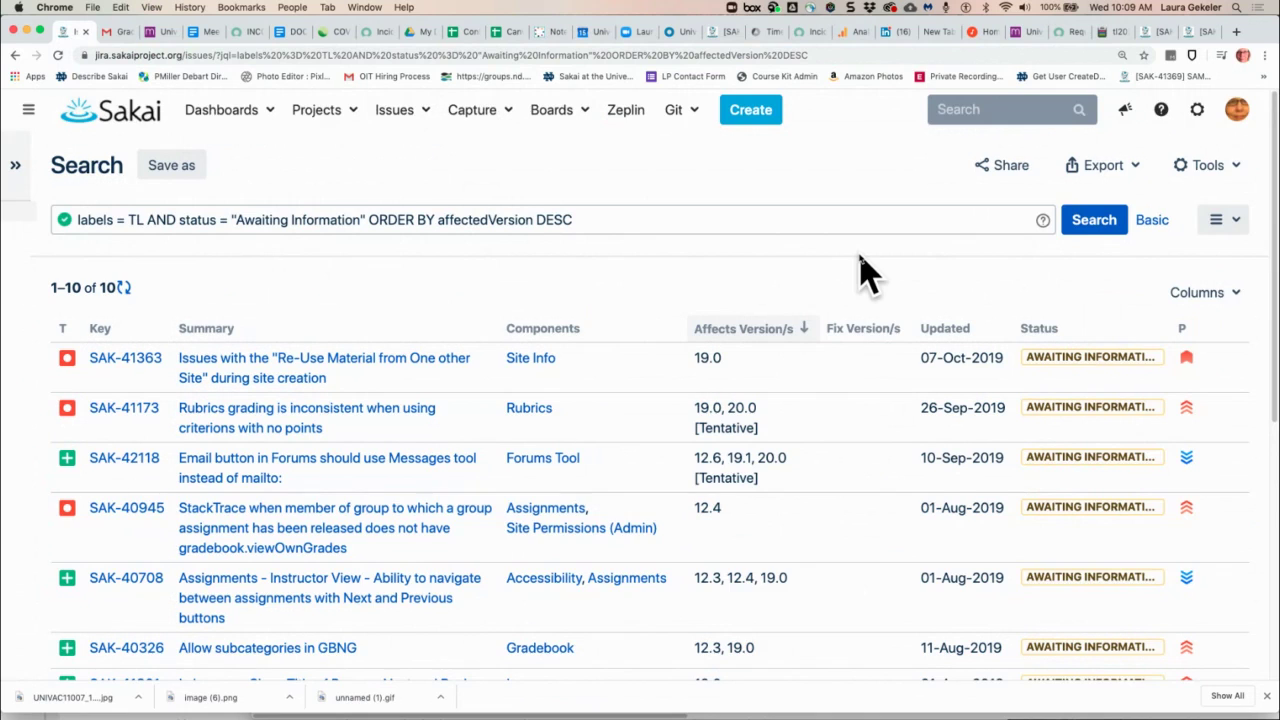
{"action": "scroll", "coordinate": [865, 270], "scroll_direction": "down", "scroll_amount": 3}
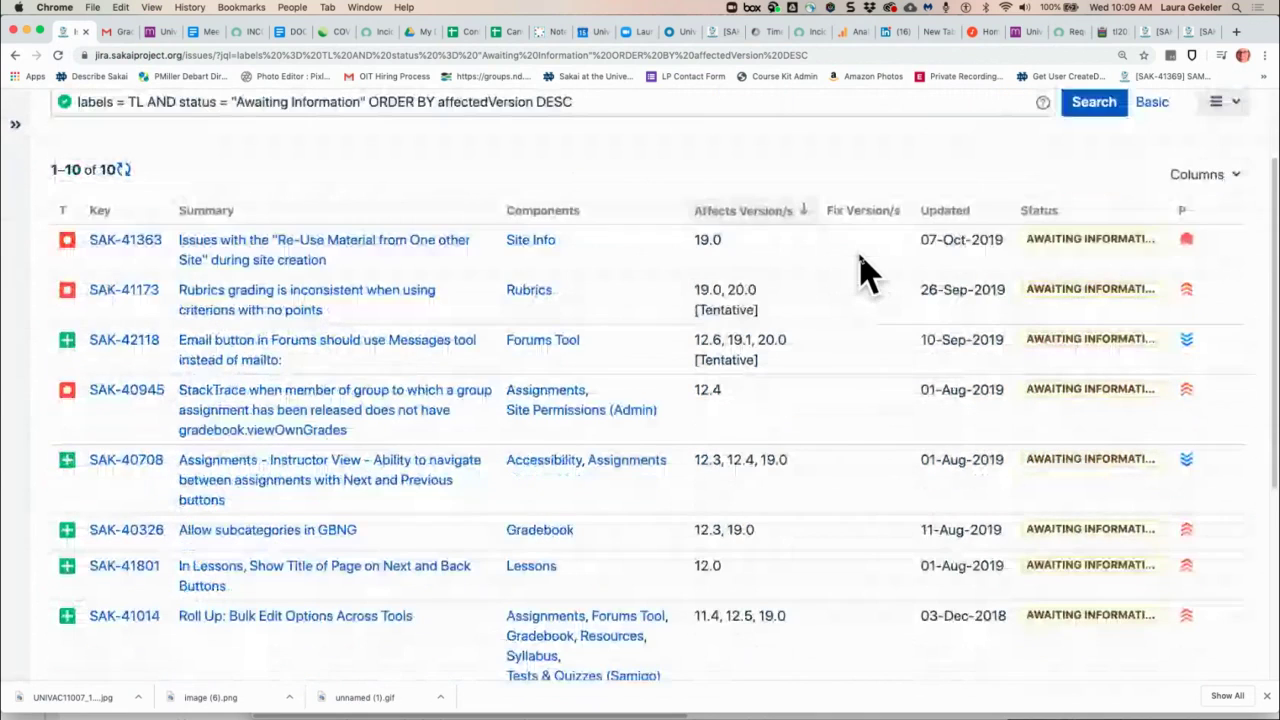
{"action": "scroll", "coordinate": [865, 270], "scroll_direction": "down", "scroll_amount": 2}
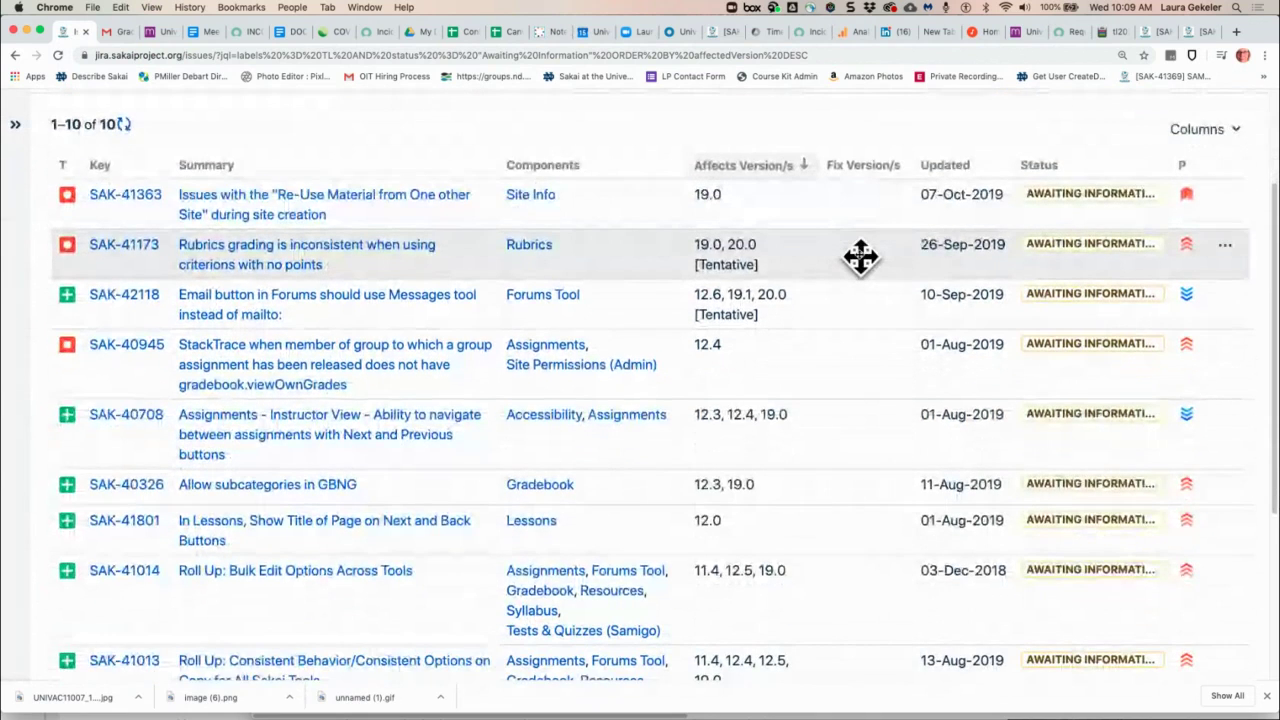
{"action": "scroll", "coordinate": [860, 257], "scroll_direction": "down", "scroll_amount": 1}
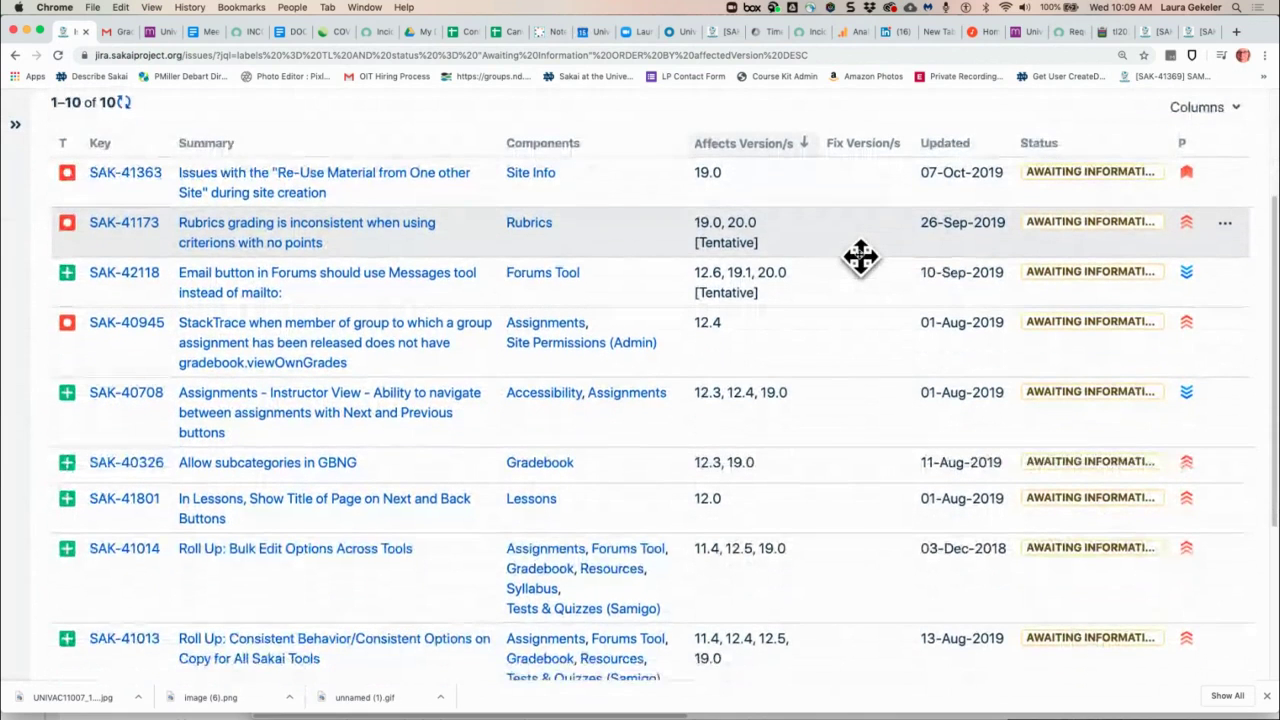
{"action": "scroll", "coordinate": [860, 257], "scroll_direction": "down", "scroll_amount": 1}
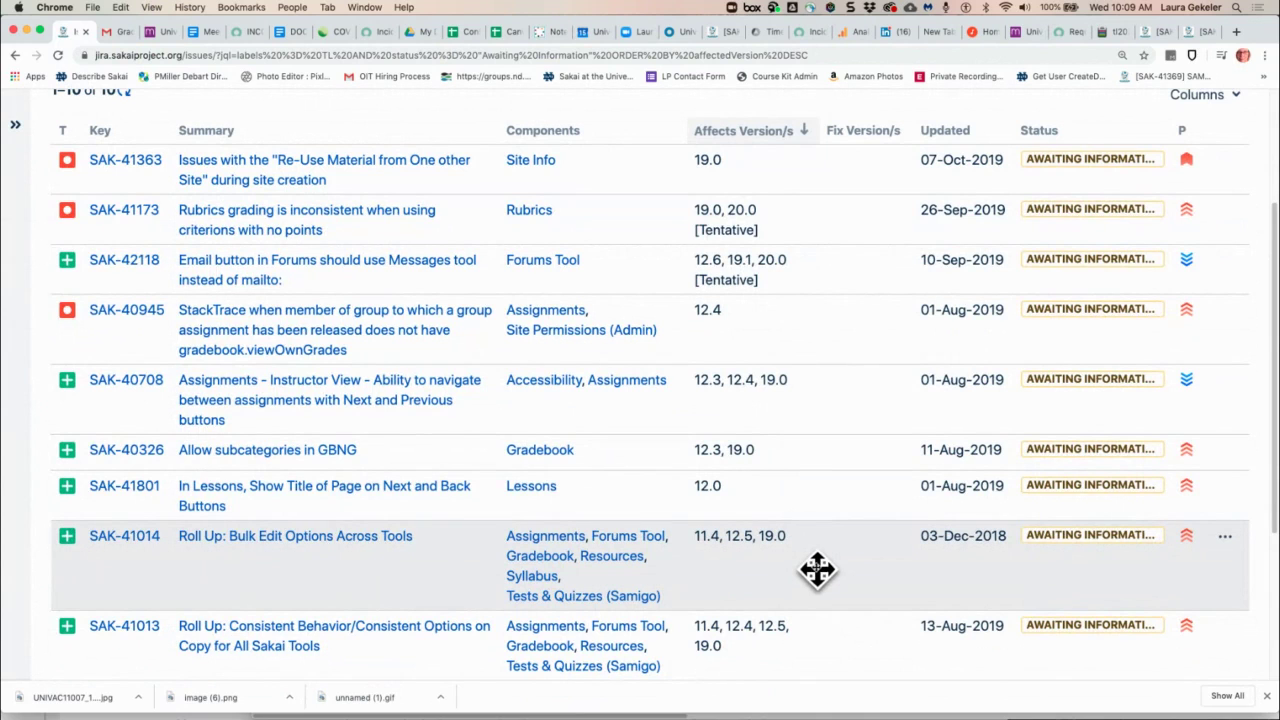
{"action": "scroll", "coordinate": [817, 569], "scroll_direction": "down", "scroll_amount": 1}
{"action": "scroll", "coordinate": [817, 569], "scroll_direction": "down", "scroll_amount": 1}
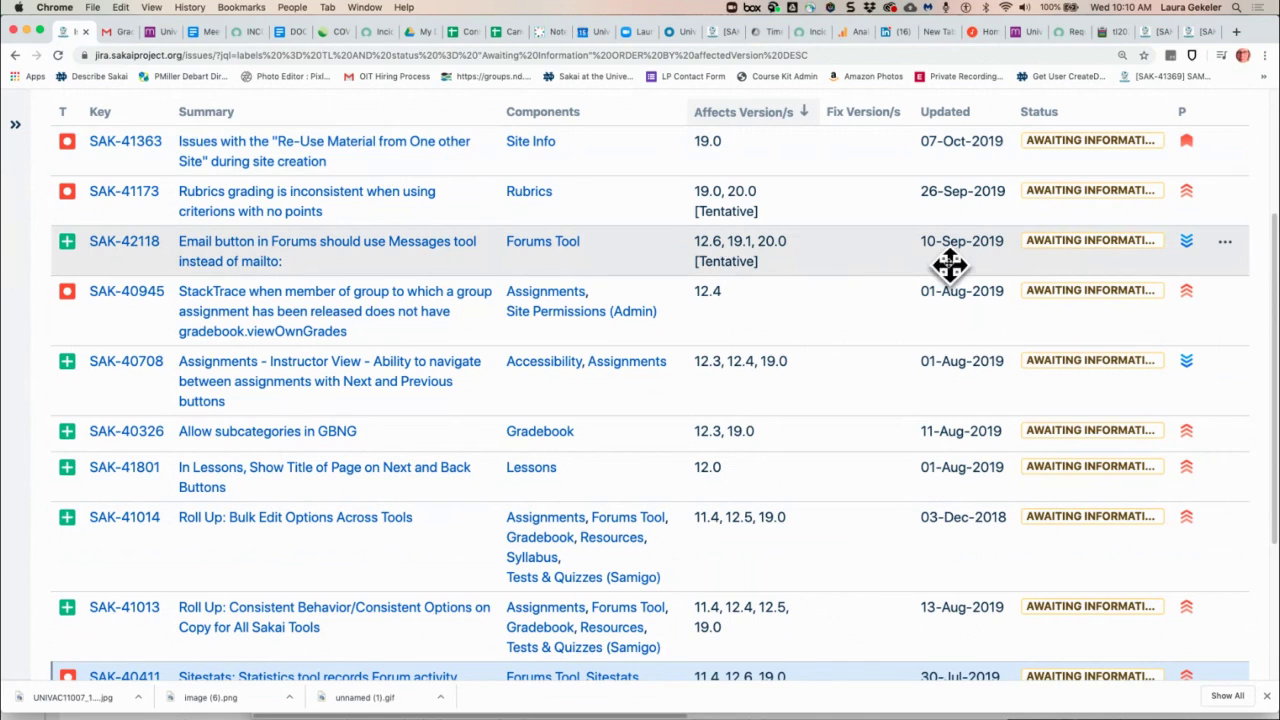
Switch to the Etherpad meeting notes and review the issues listed under Jirapalooza
{"action": "left_click", "coordinate": [1114, 32]}
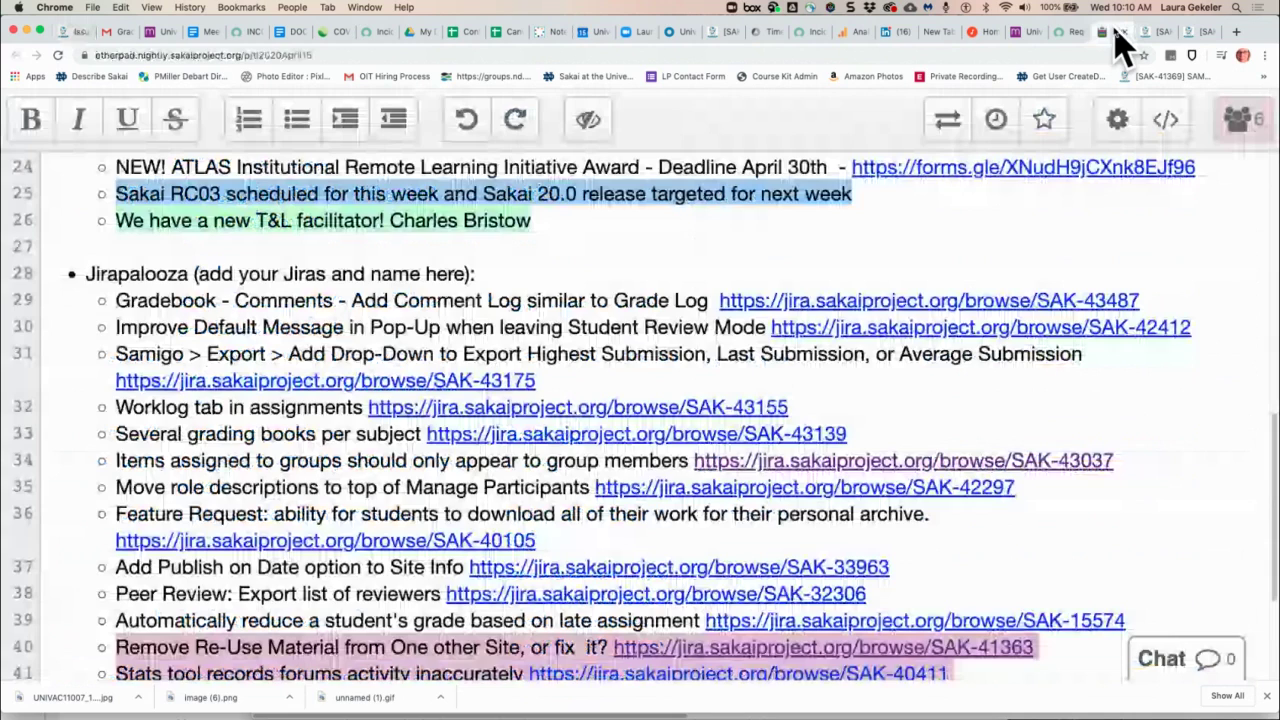
{"action": "scroll", "coordinate": [1251, 275], "scroll_direction": "down", "scroll_amount": 1}
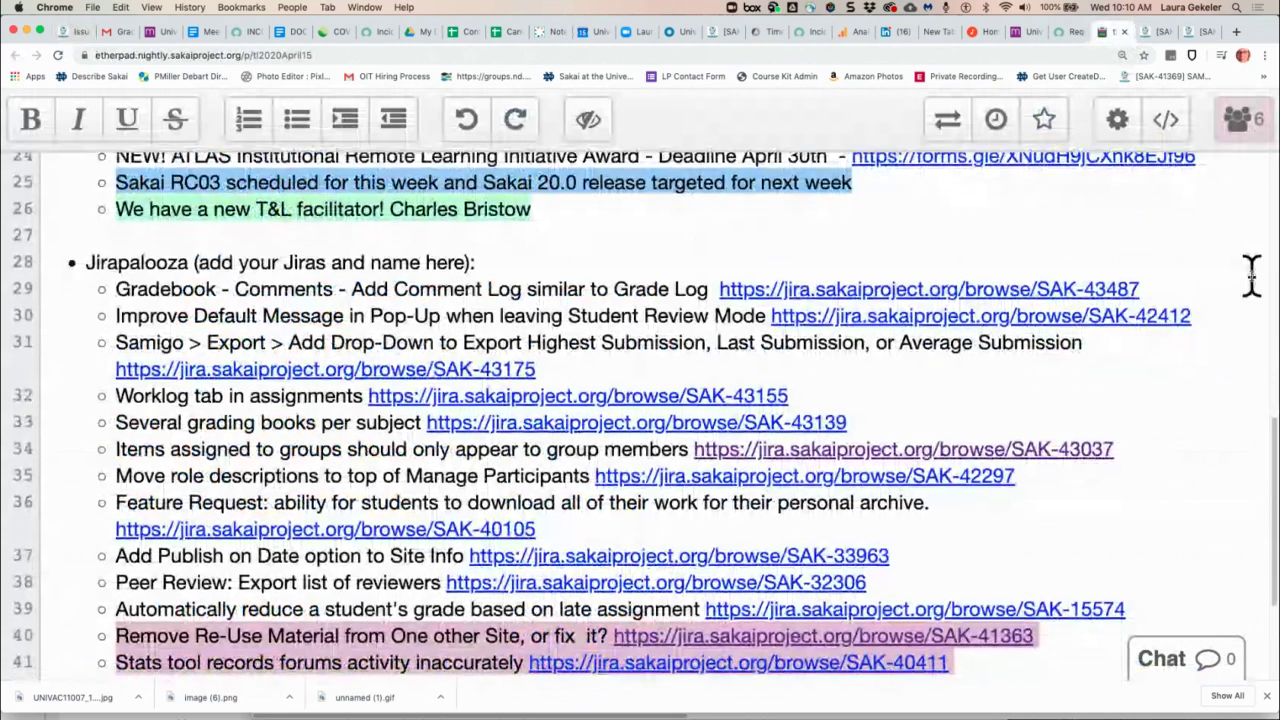
{"action": "scroll", "coordinate": [1251, 275], "scroll_direction": "down", "scroll_amount": 2}
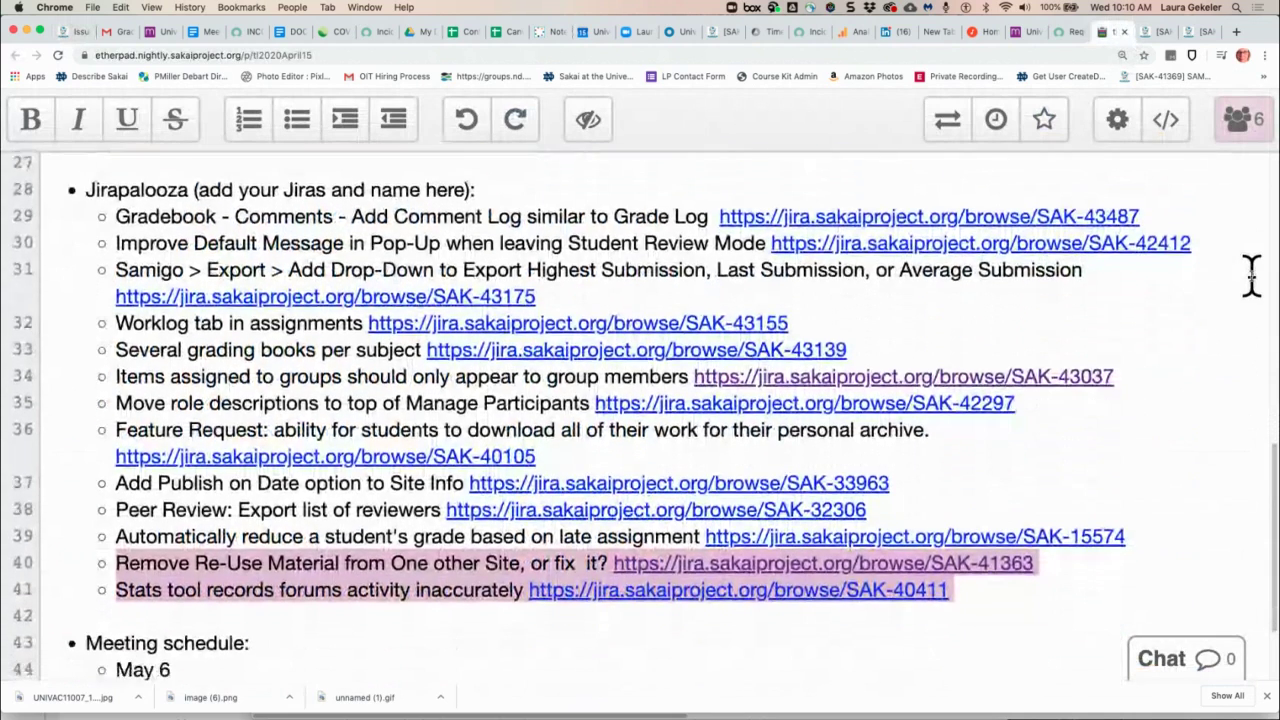
{"action": "scroll", "coordinate": [1251, 275], "scroll_direction": "down", "scroll_amount": 1}
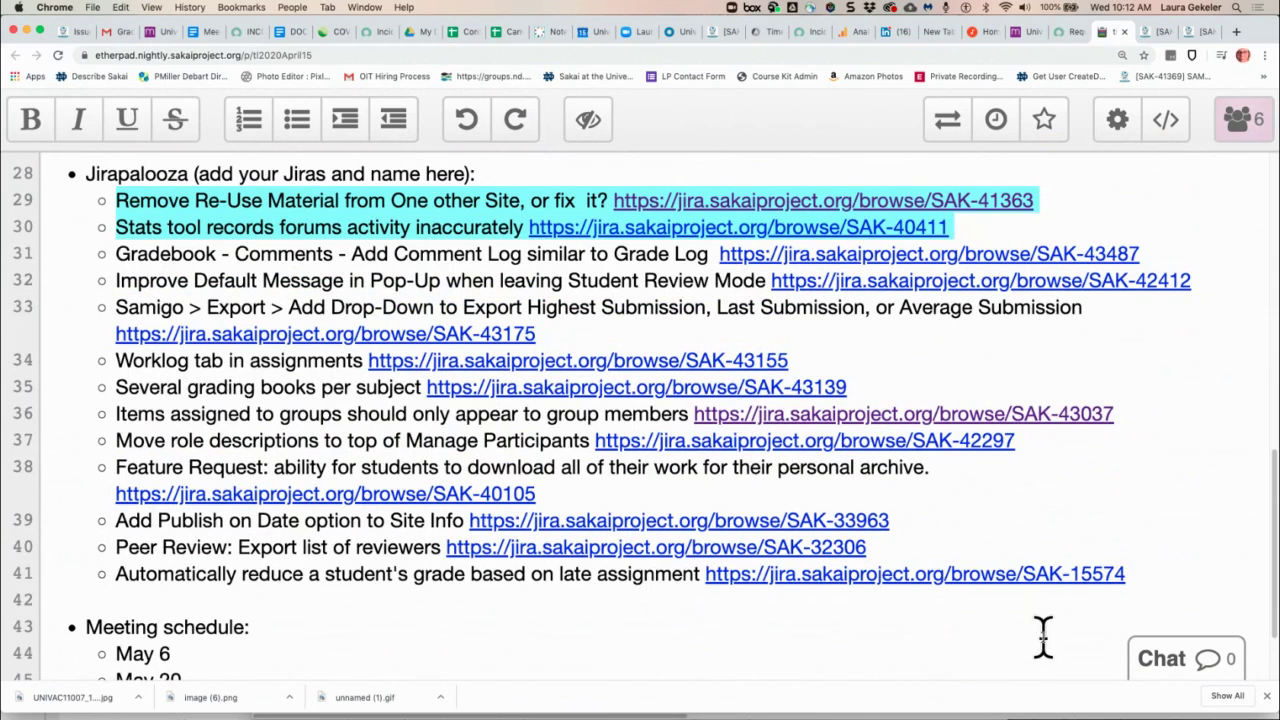
Open issue SAK-41363 from the Jirapalooza list and enlarge the page for easier reading
{"action": "left_click", "coordinate": [910, 203]}
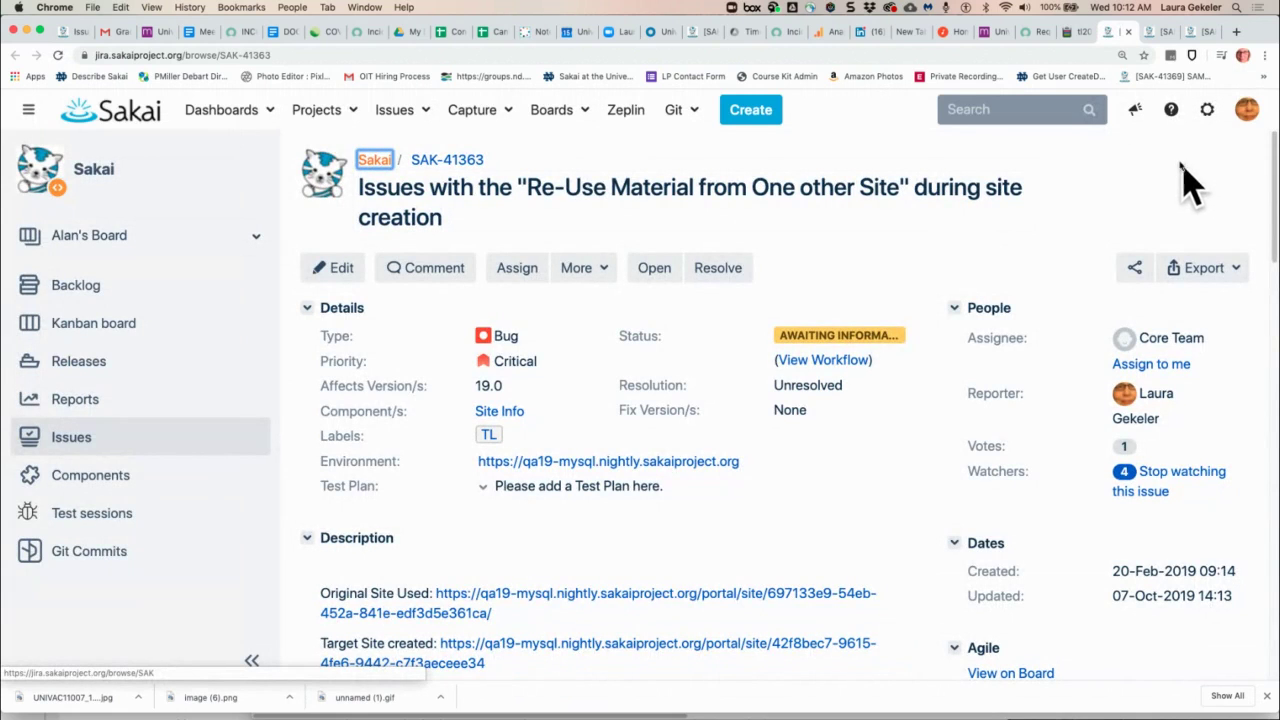
{"action": "left_click", "coordinate": [1124, 55]}
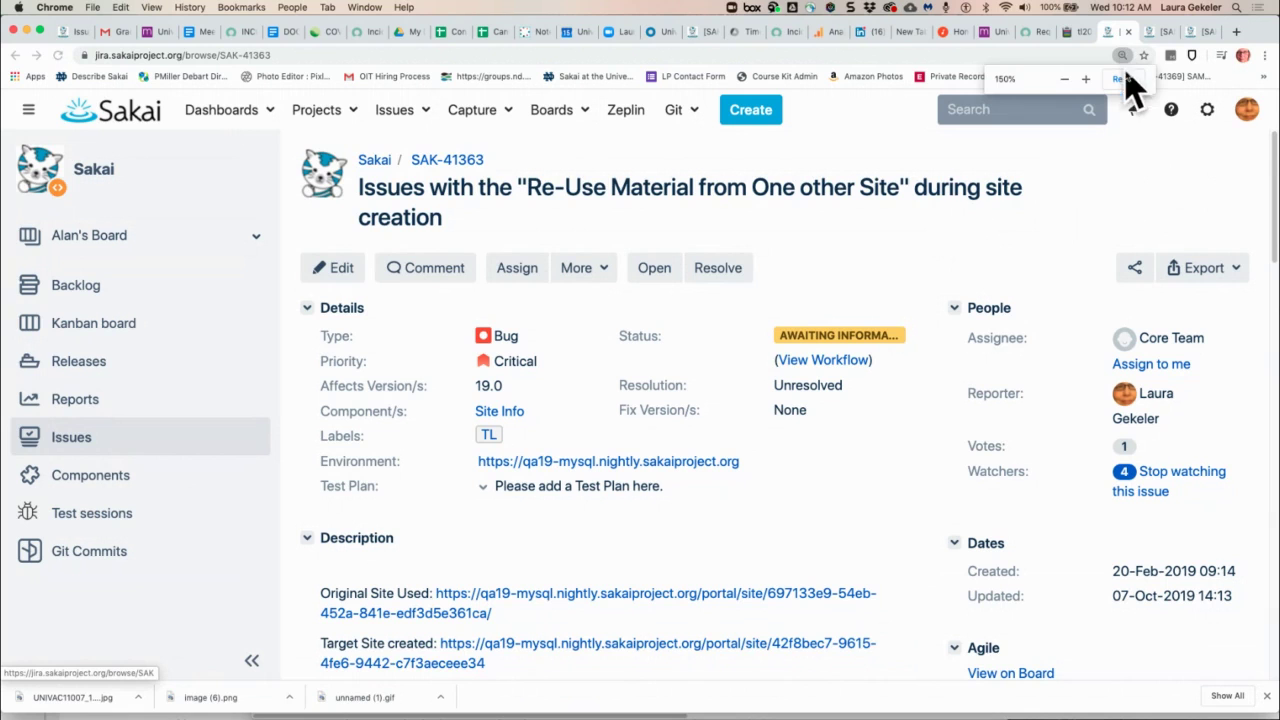
{"action": "left_click", "coordinate": [1086, 79]}
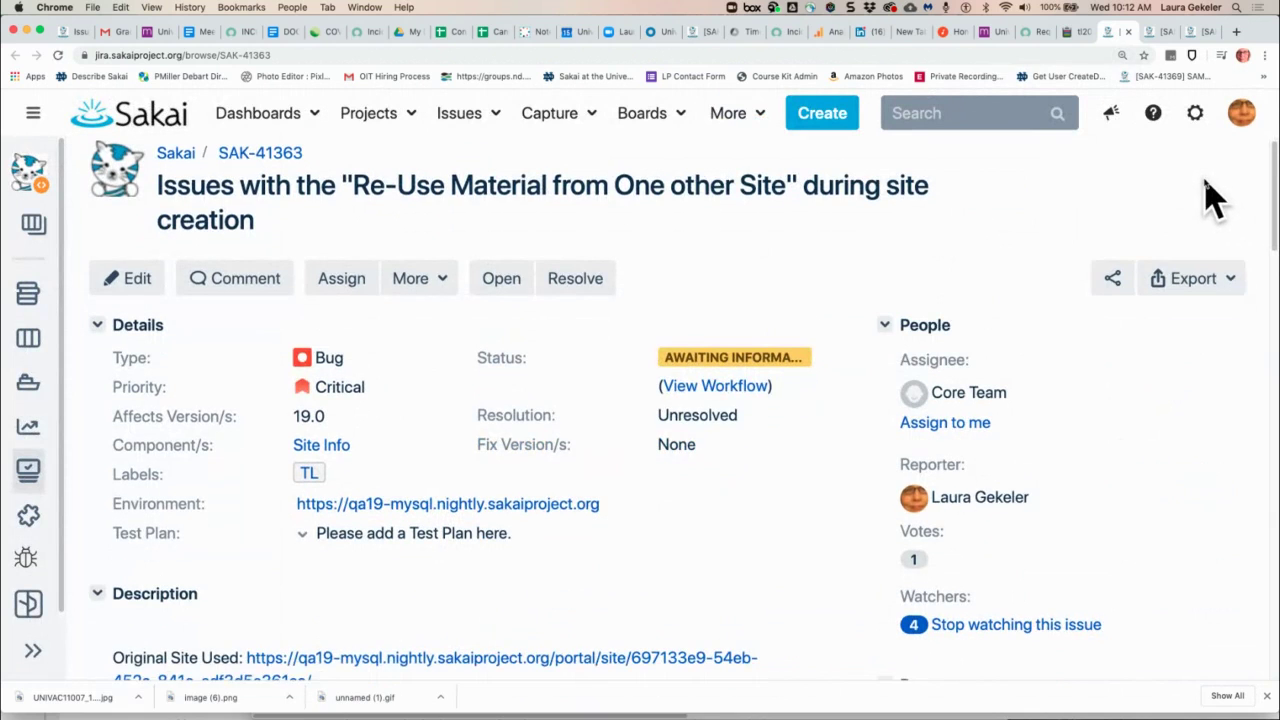
Read through the SAK-41363 description, reproduction steps, copying results and related issues down to the comments
{"action": "scroll", "coordinate": [1210, 195], "scroll_direction": "down", "scroll_amount": 3}
{"action": "scroll", "coordinate": [1210, 195], "scroll_direction": "down", "scroll_amount": 5}
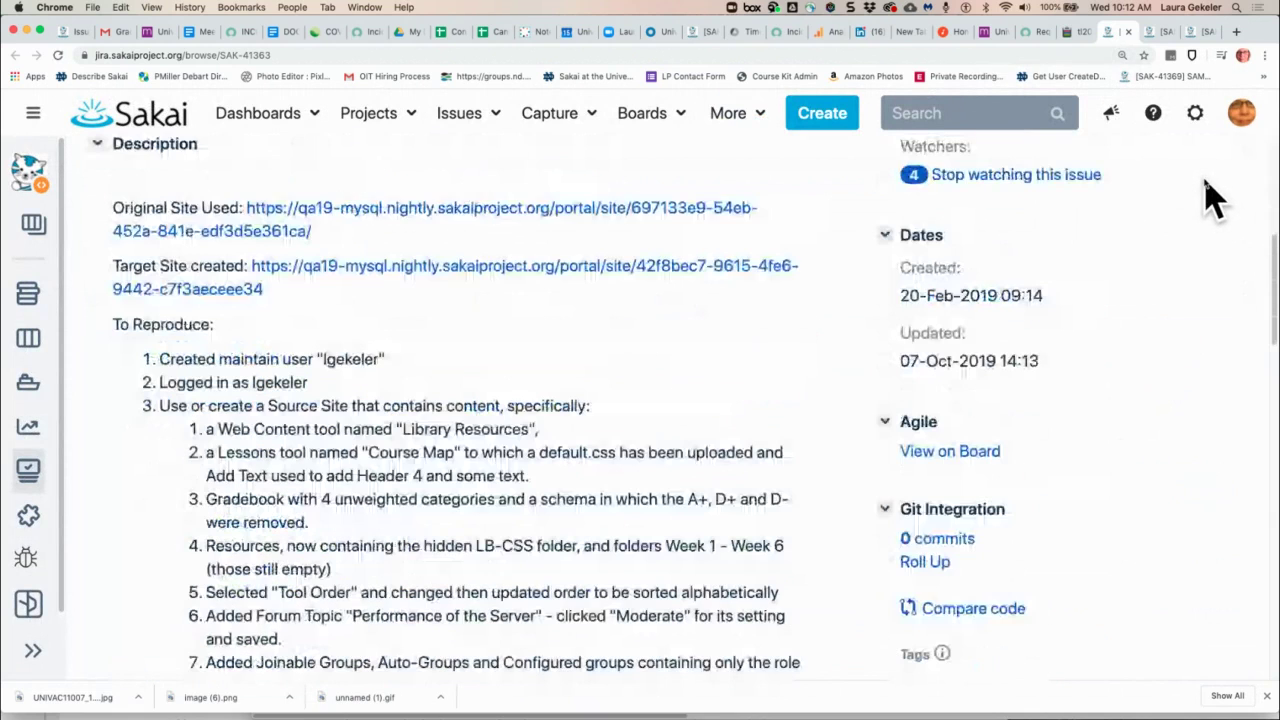
{"action": "scroll", "coordinate": [1210, 195], "scroll_direction": "down", "scroll_amount": 2}
{"action": "scroll", "coordinate": [1210, 195], "scroll_direction": "down", "scroll_amount": 1}
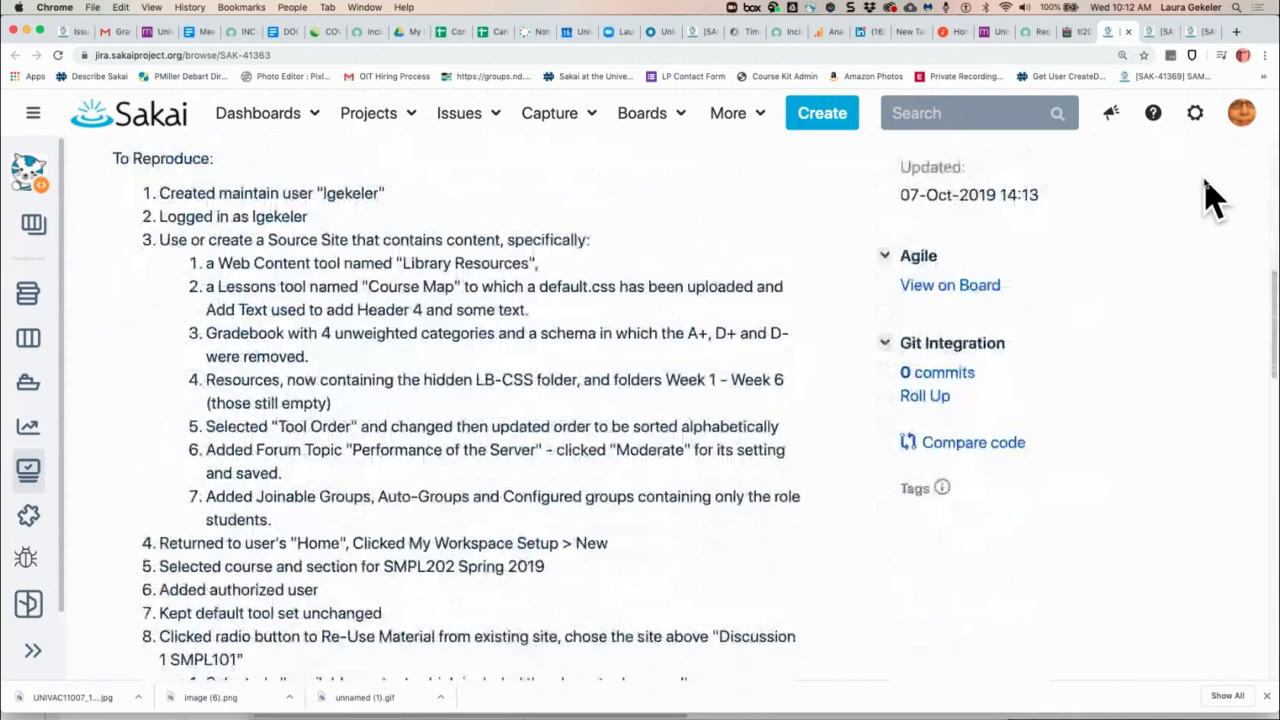
{"action": "scroll", "coordinate": [1210, 195], "scroll_direction": "down", "scroll_amount": 1}
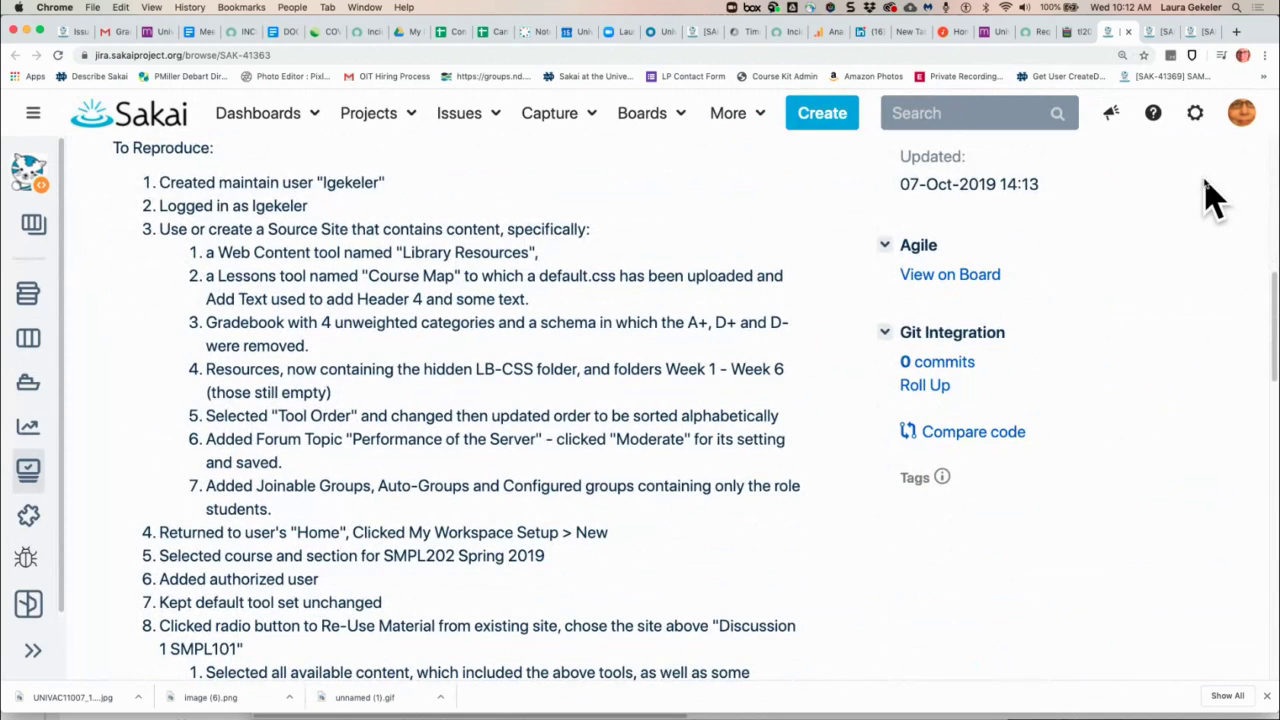
{"action": "scroll", "coordinate": [1210, 195], "scroll_direction": "down", "scroll_amount": 2}
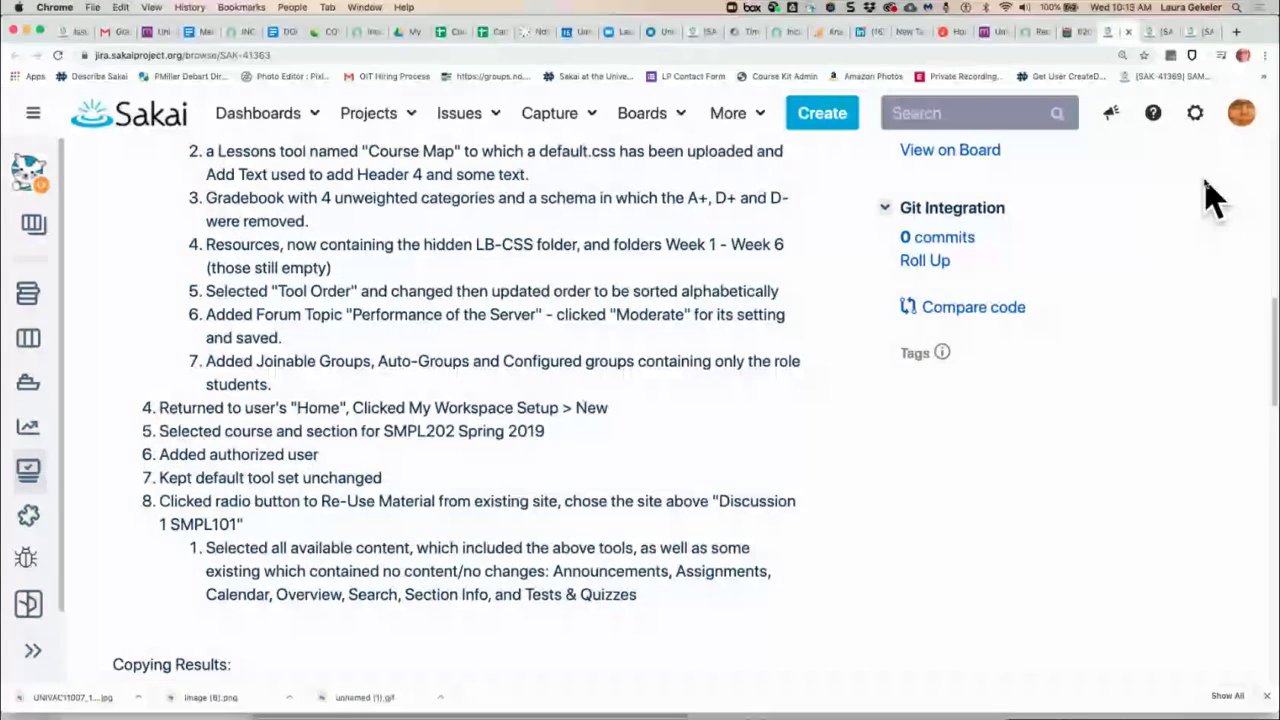
{"action": "scroll", "coordinate": [1210, 195], "scroll_direction": "down", "scroll_amount": 6}
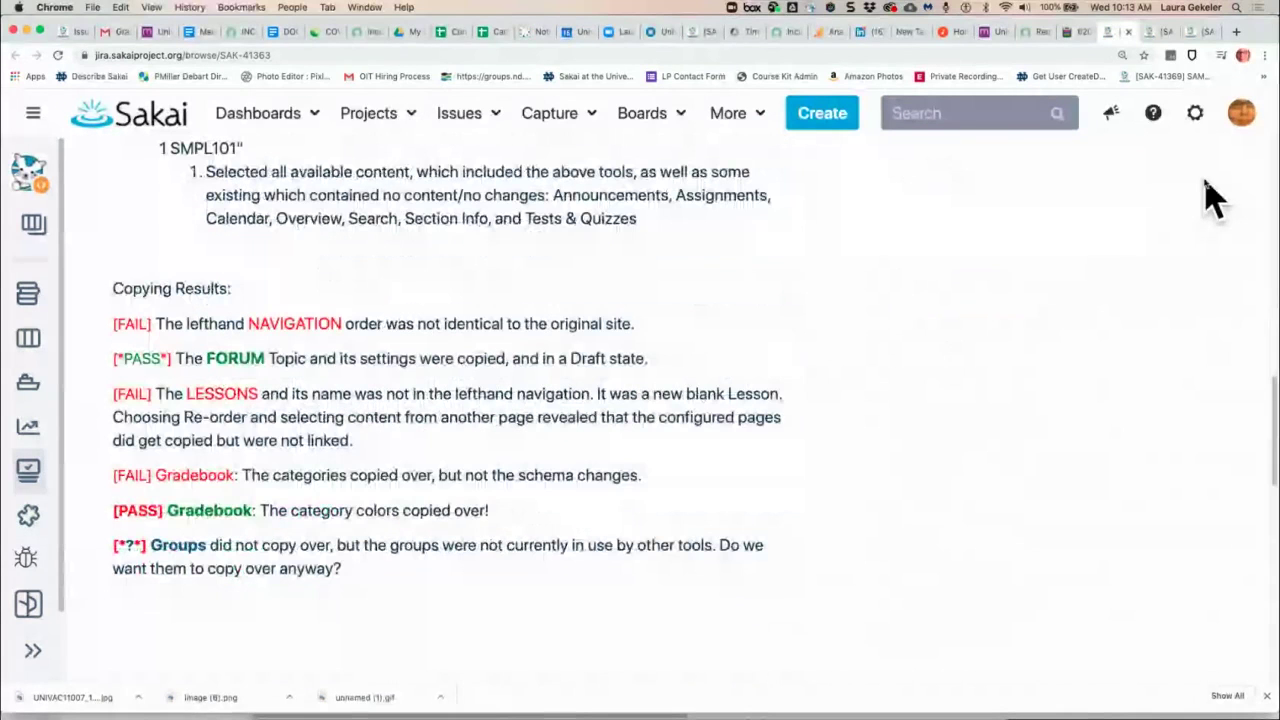
{"action": "scroll", "coordinate": [1210, 195], "scroll_direction": "down", "scroll_amount": 1}
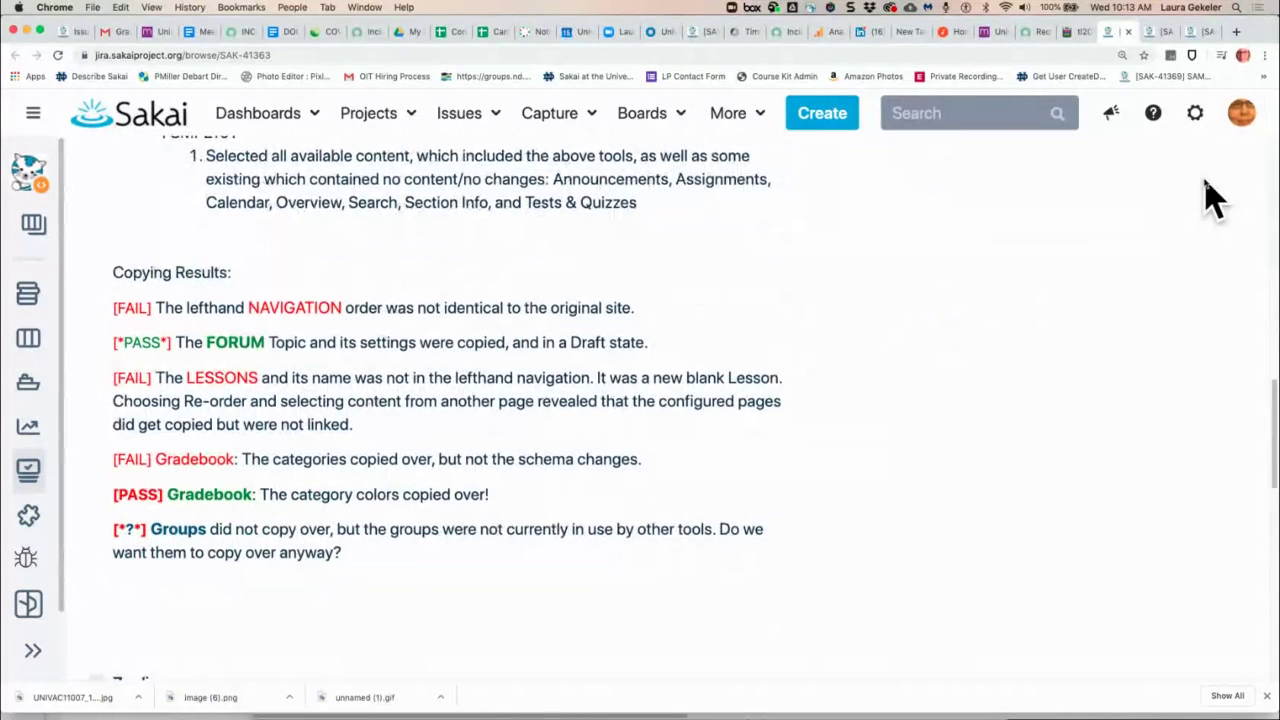
{"action": "scroll", "coordinate": [1208, 195], "scroll_direction": "down", "scroll_amount": 2}
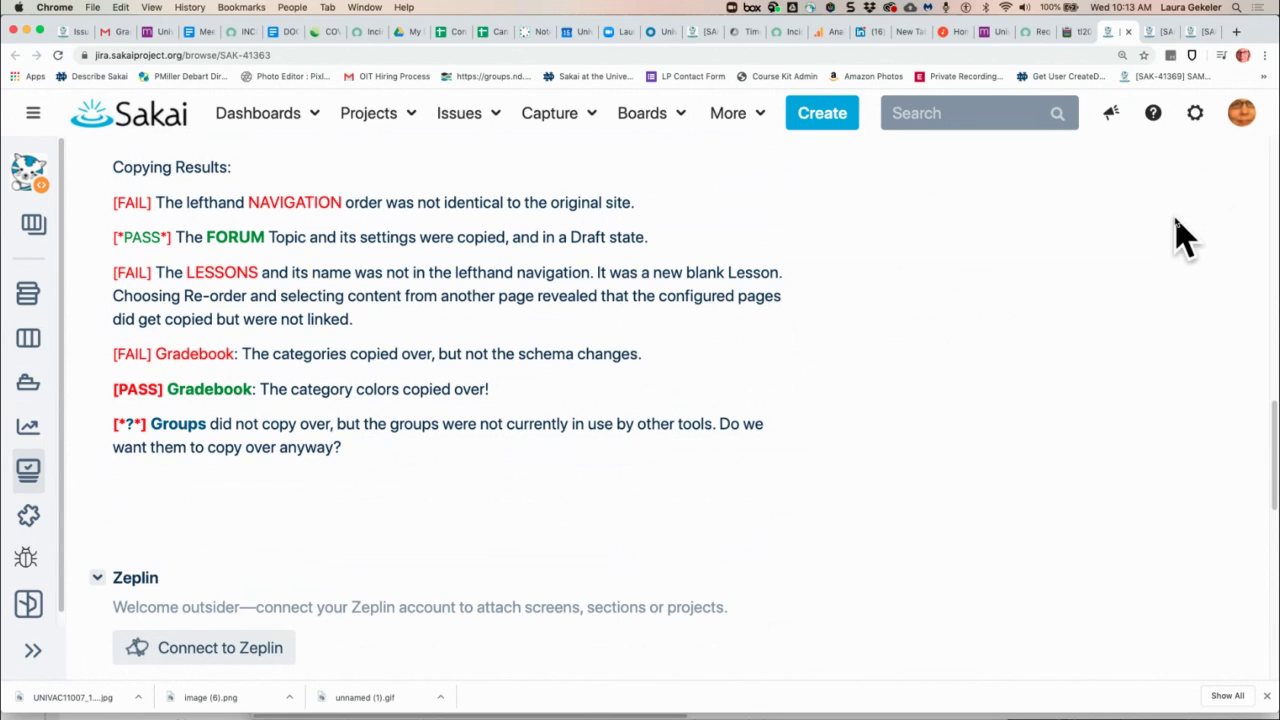
{"action": "scroll", "coordinate": [900, 527], "scroll_direction": "down", "scroll_amount": 5}
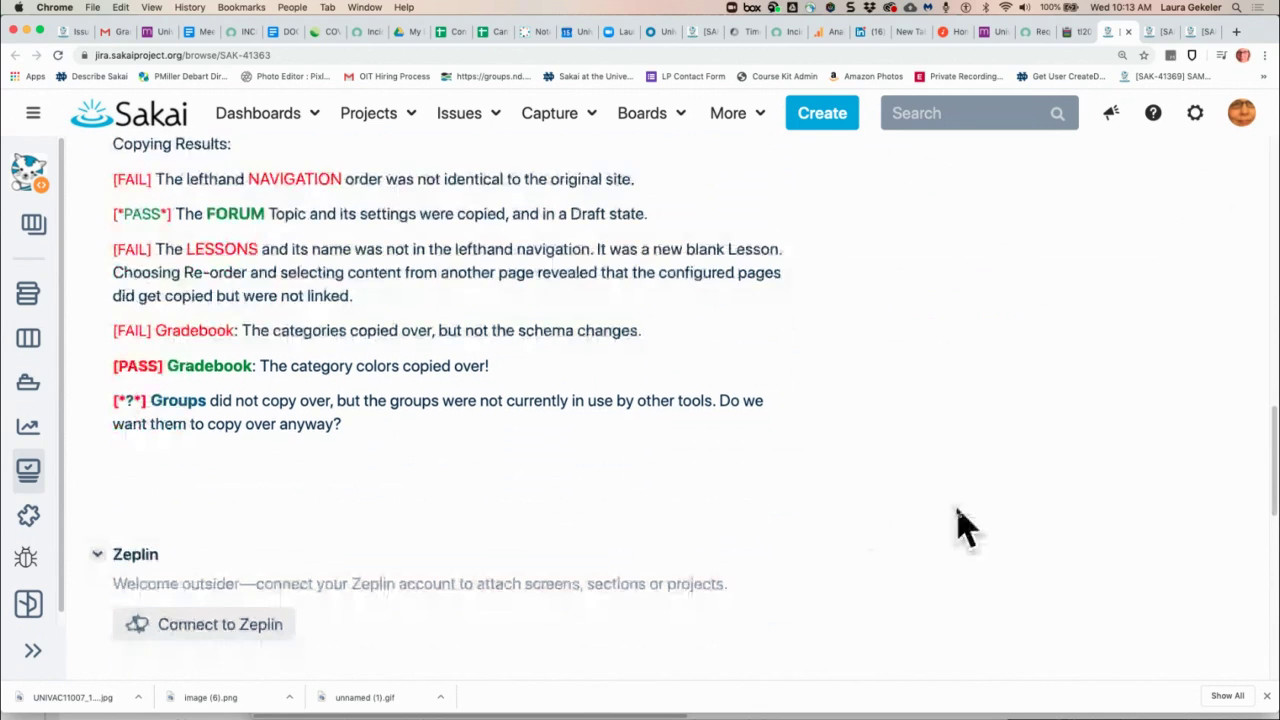
{"action": "scroll", "coordinate": [960, 527], "scroll_direction": "down", "scroll_amount": 3}
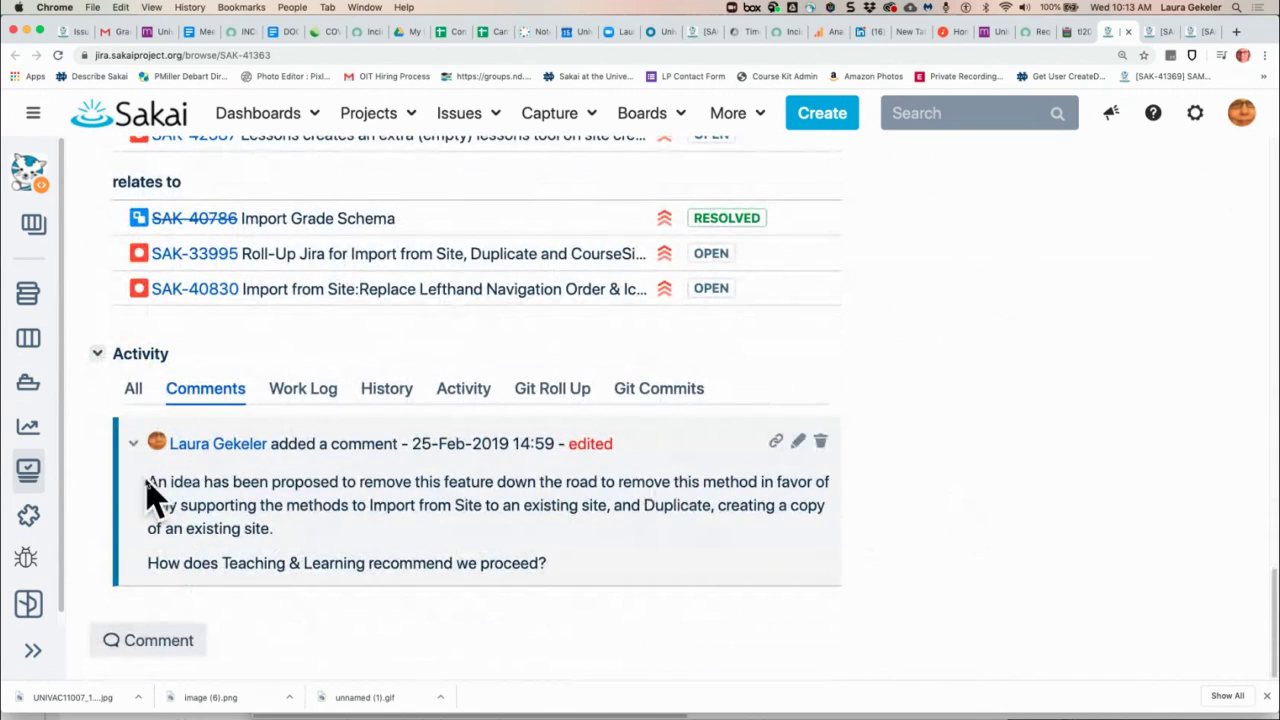
Highlight the comment paragraph proposing to remove the feature, and go back to the issue's details
{"action": "left_click_drag", "start_coordinate": [148, 481], "coordinate": [766, 551]}
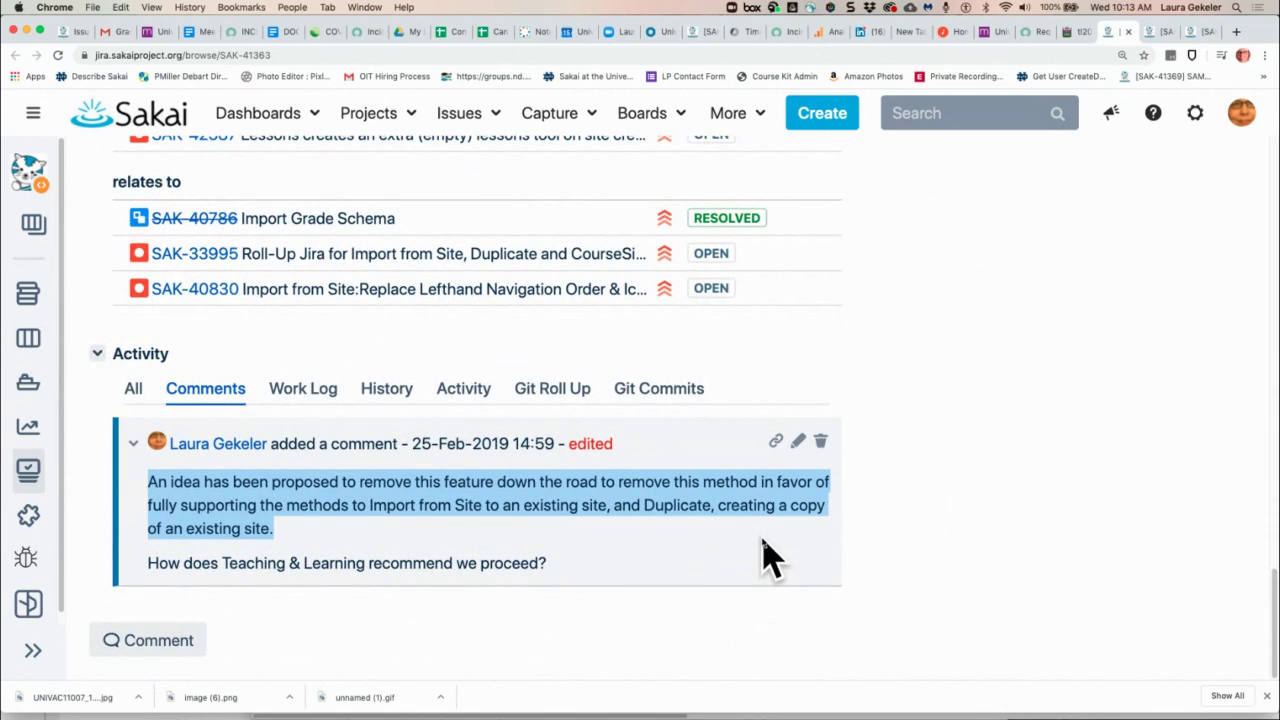
{"action": "left_click_drag", "start_coordinate": [766, 551], "coordinate": [770, 553]}
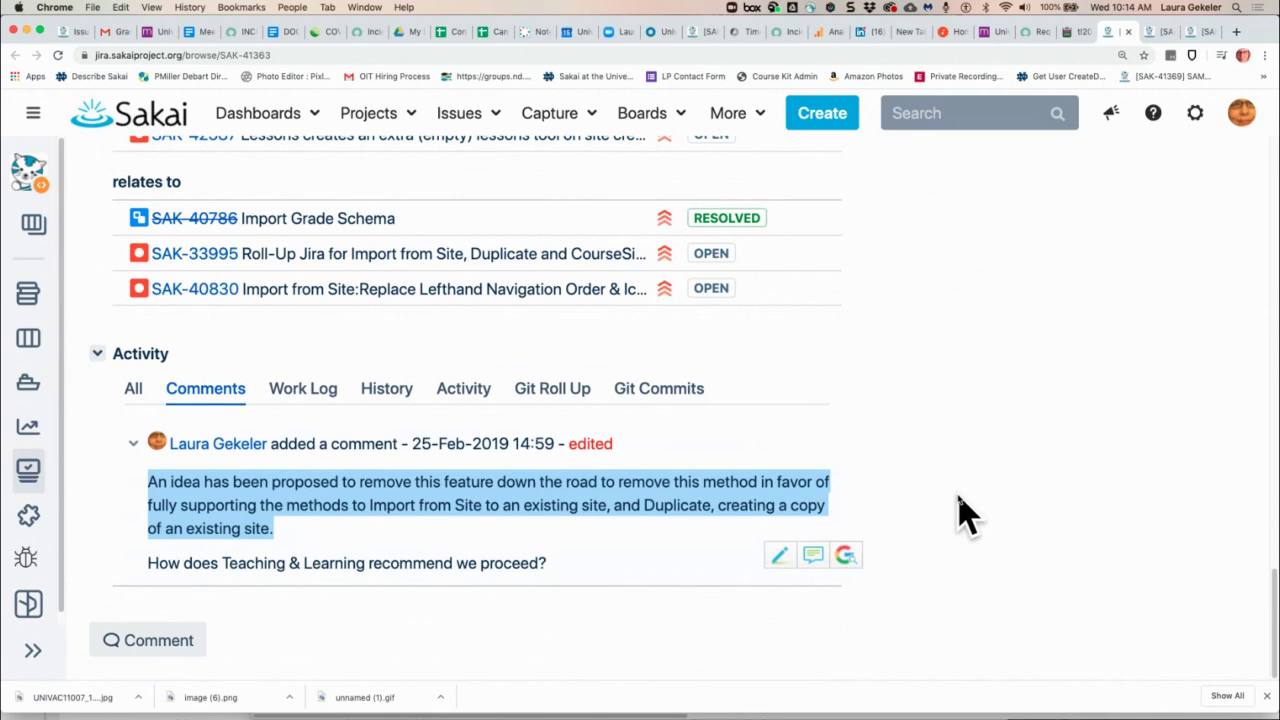
{"action": "scroll", "coordinate": [963, 515], "scroll_direction": "up", "scroll_amount": 1}
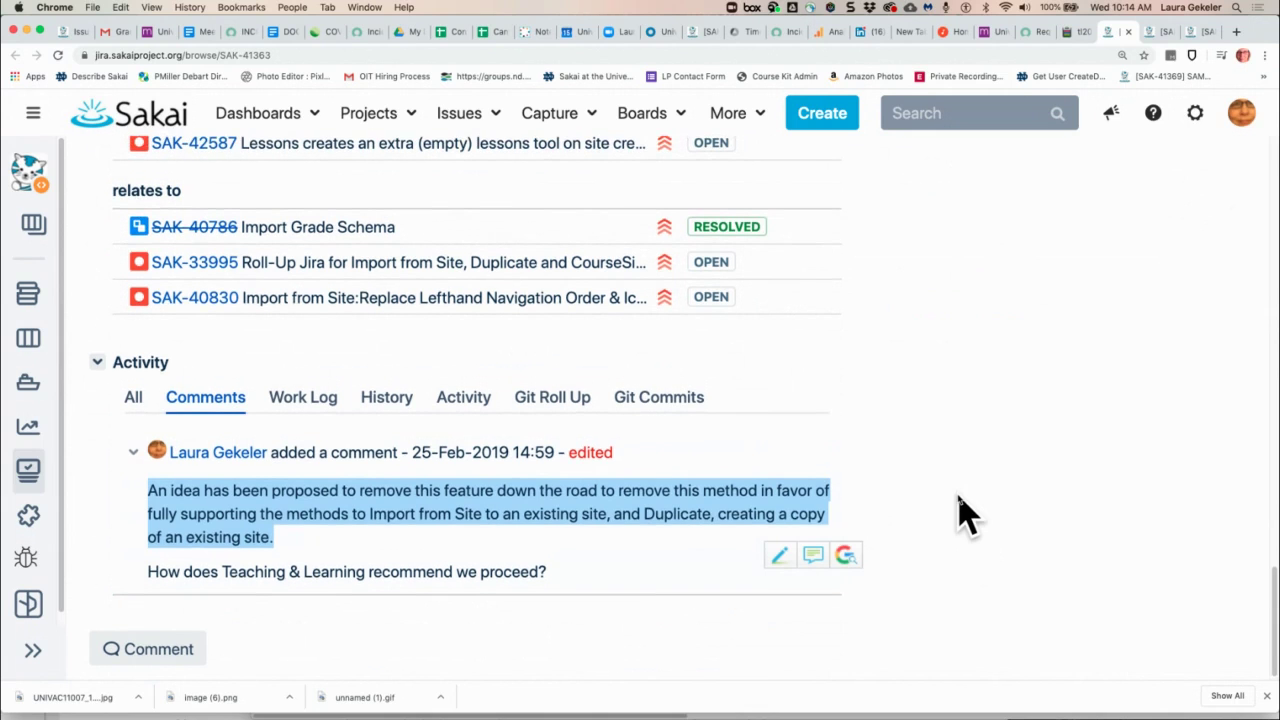
{"action": "scroll", "coordinate": [963, 515], "scroll_direction": "up", "scroll_amount": 10}
{"action": "scroll", "coordinate": [963, 515], "scroll_direction": "up", "scroll_amount": 8}
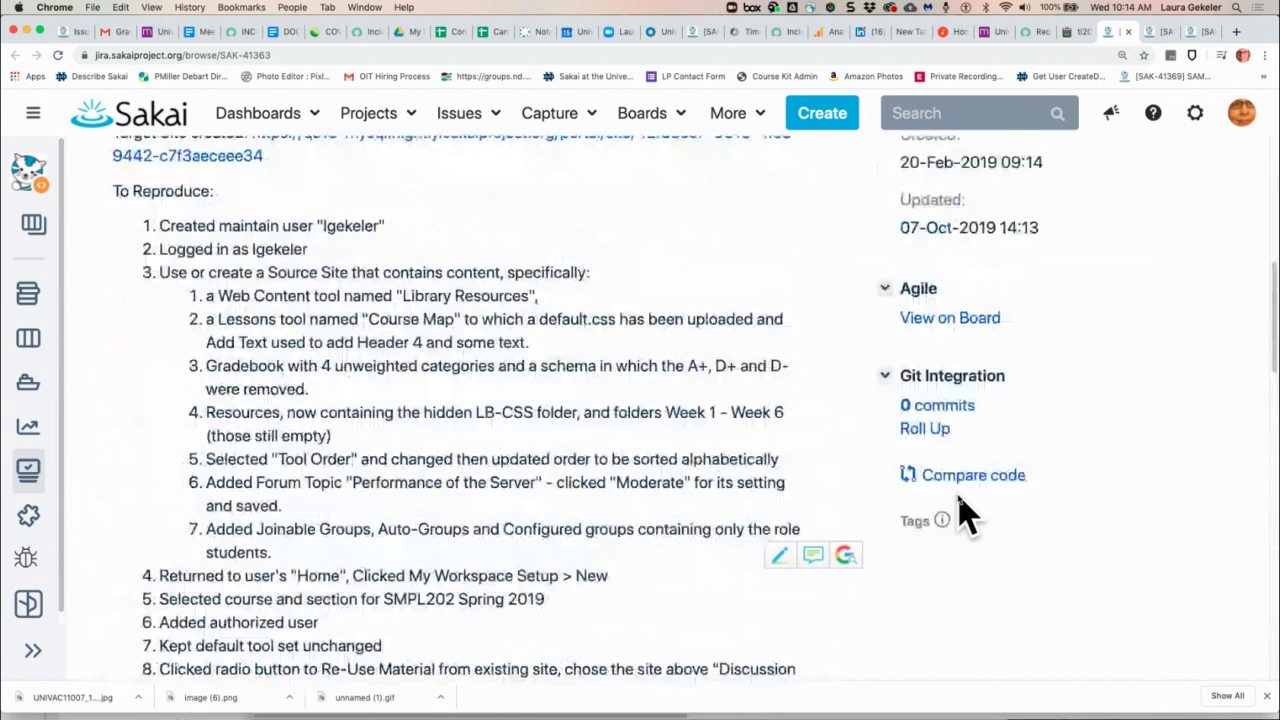
{"action": "scroll", "coordinate": [963, 515], "scroll_direction": "up", "scroll_amount": 2}
{"action": "scroll", "coordinate": [963, 515], "scroll_direction": "up", "scroll_amount": 8}
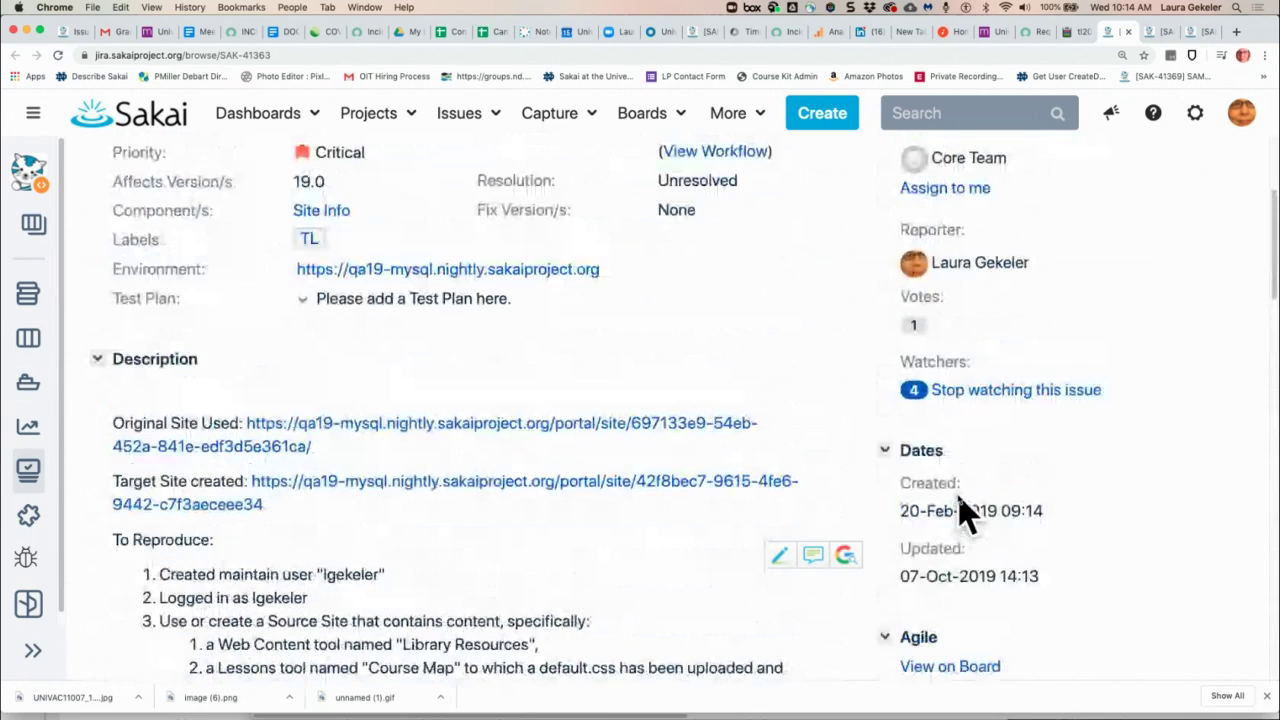
{"action": "scroll", "coordinate": [963, 515], "scroll_direction": "up", "scroll_amount": 2}
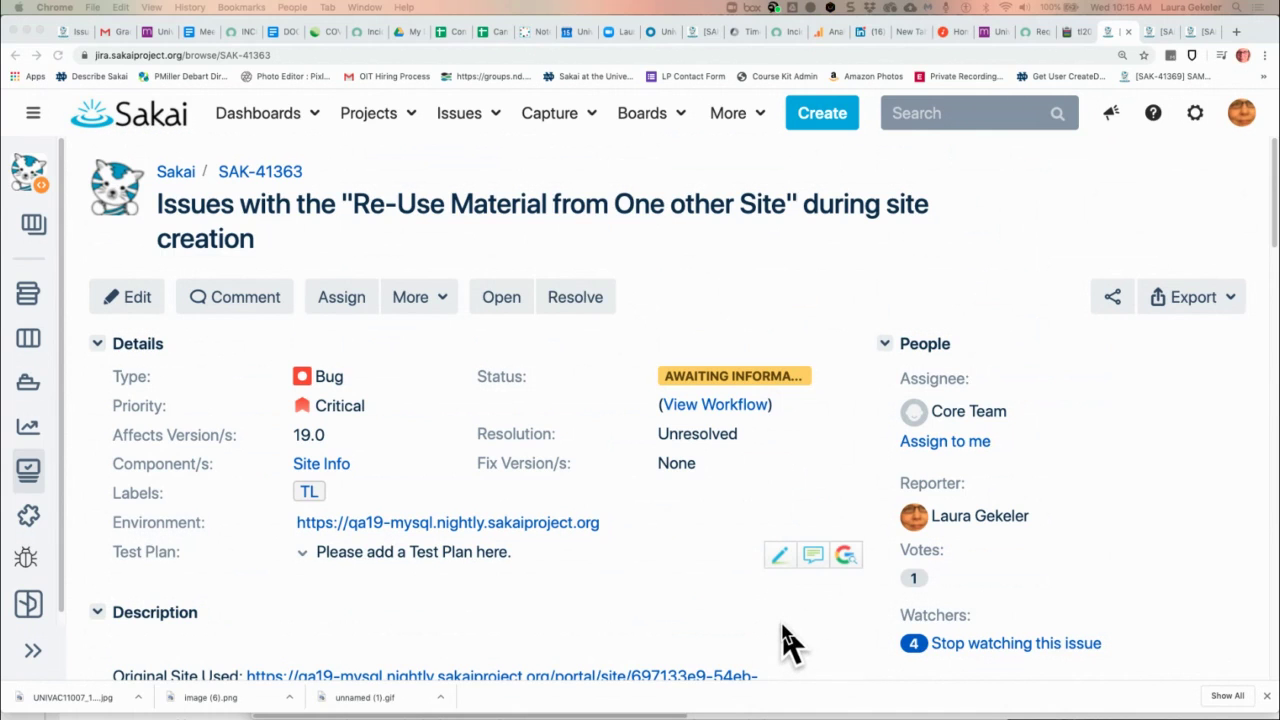
Start a new comment on SAK-41363 with the text "Reviewed by Apereo T&L on 4/15/2020"
{"action": "scroll", "coordinate": [785, 640], "scroll_direction": "down", "scroll_amount": 20}
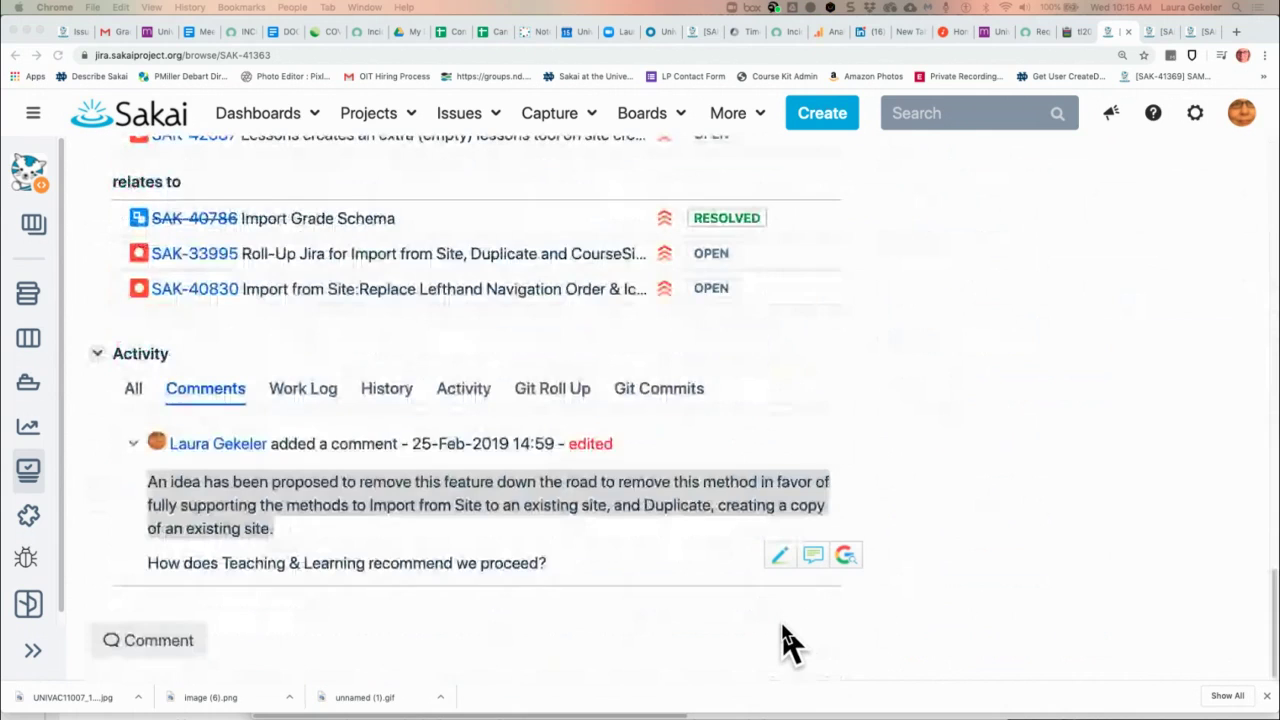
{"action": "left_click", "coordinate": [160, 650]}
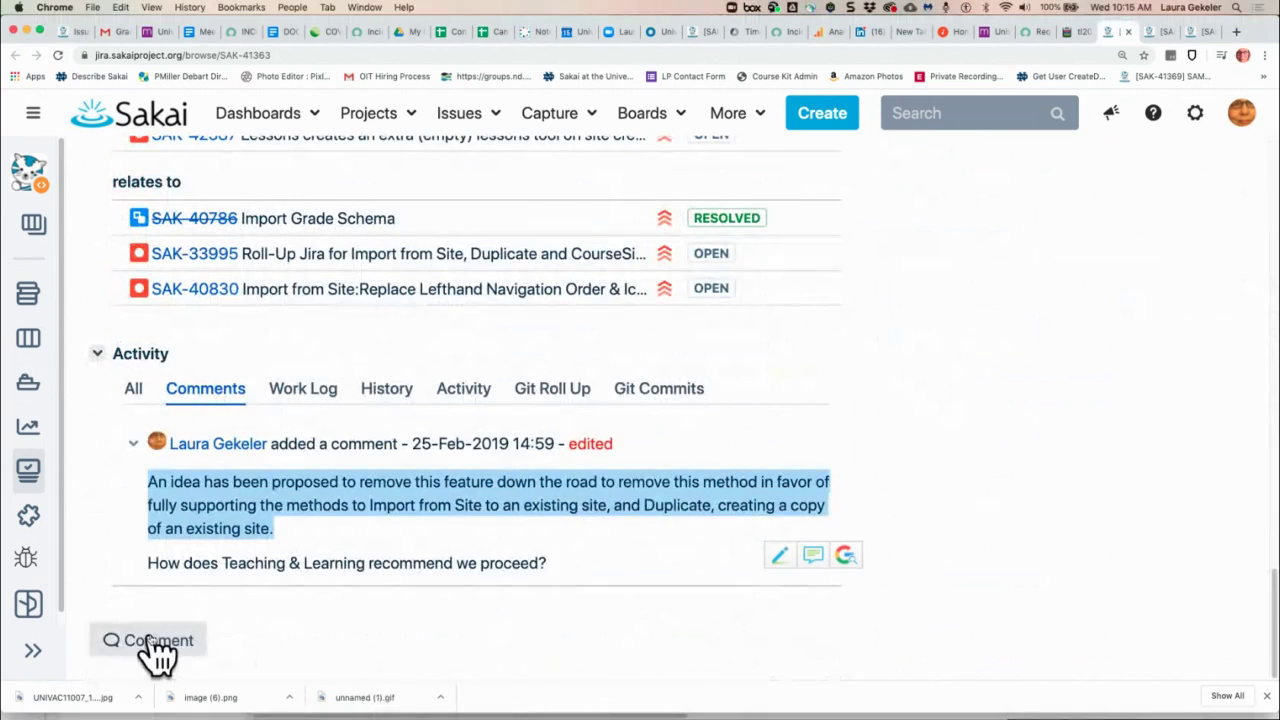
{"action": "left_click", "coordinate": [160, 645]}
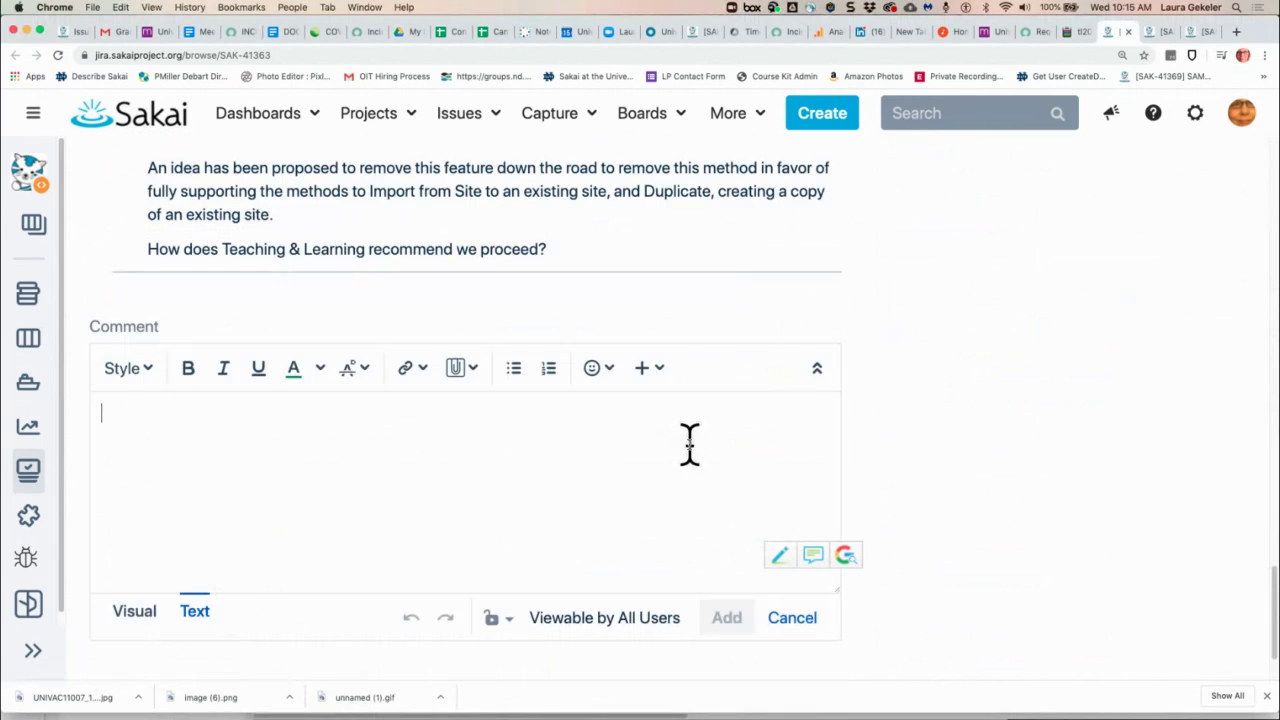
{"action": "type", "text": "Reviewed by Apereo T&L "}
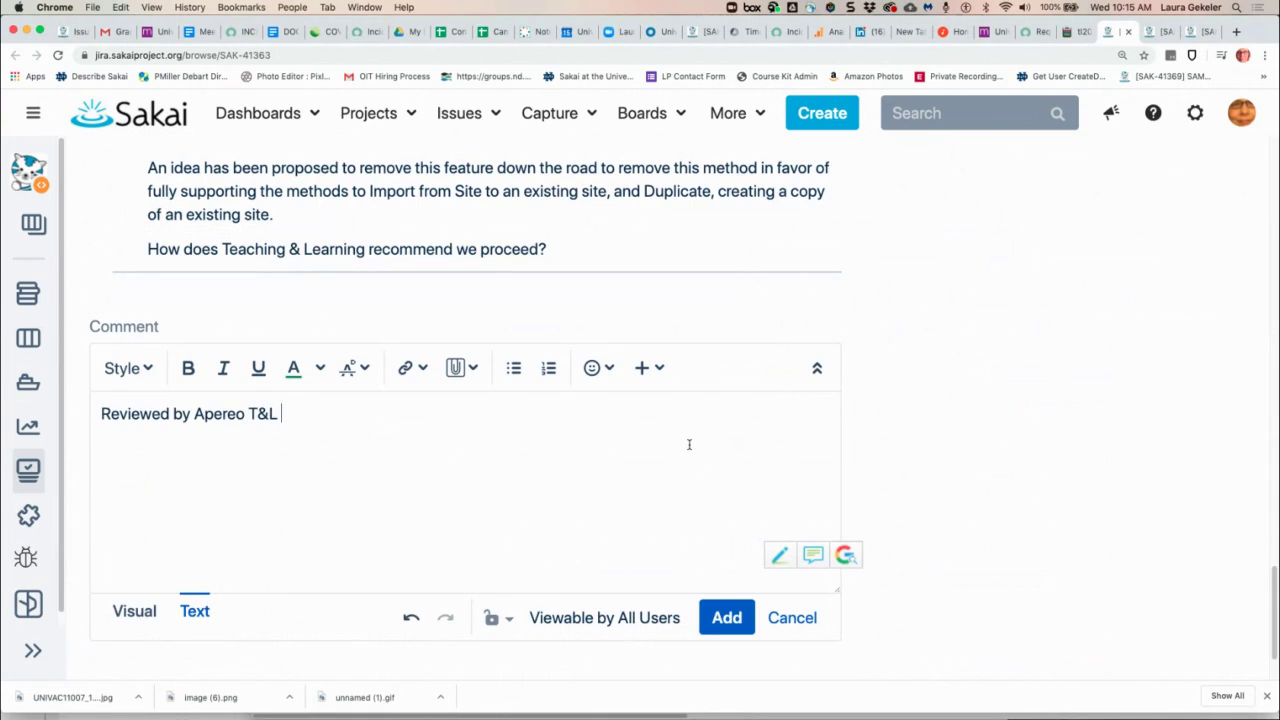
{"action": "type", "text": "on 4/15/2020"}
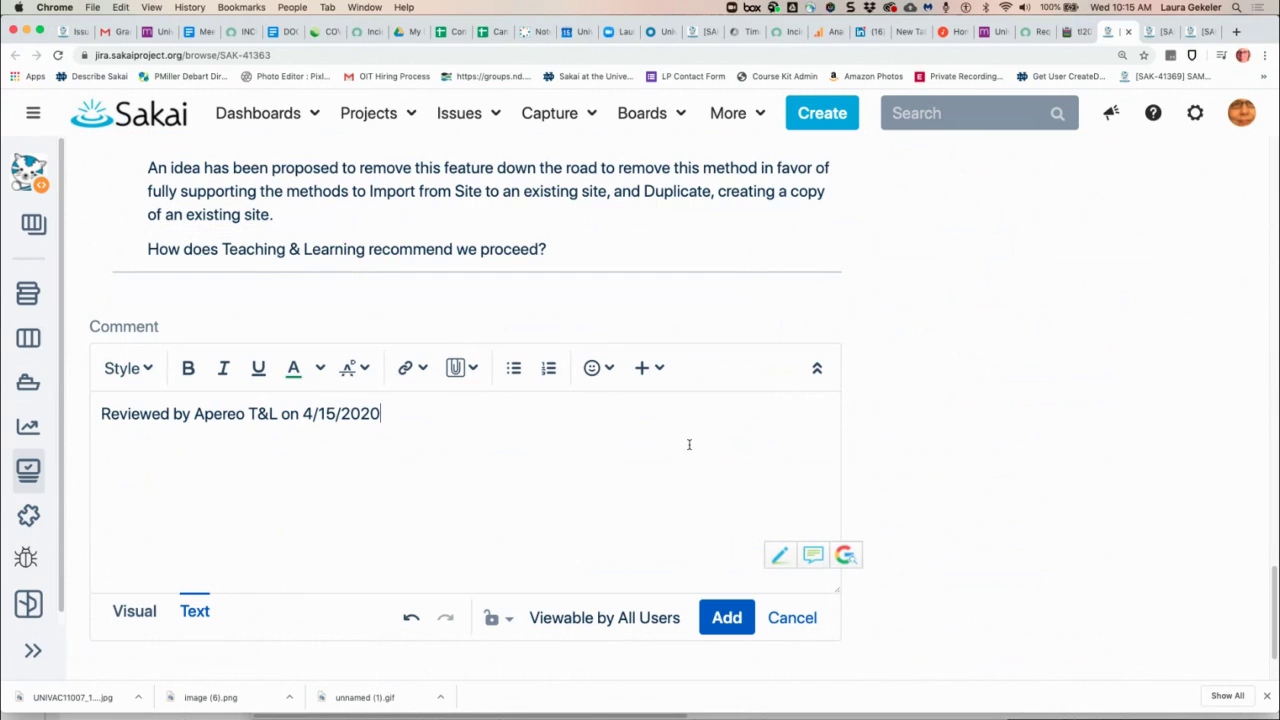
Continue the comment with ". We recommend removing this feature. It is used very", correcting the wording begun as "re-using"
{"action": "type", "text": ". We recommend re-usin"}
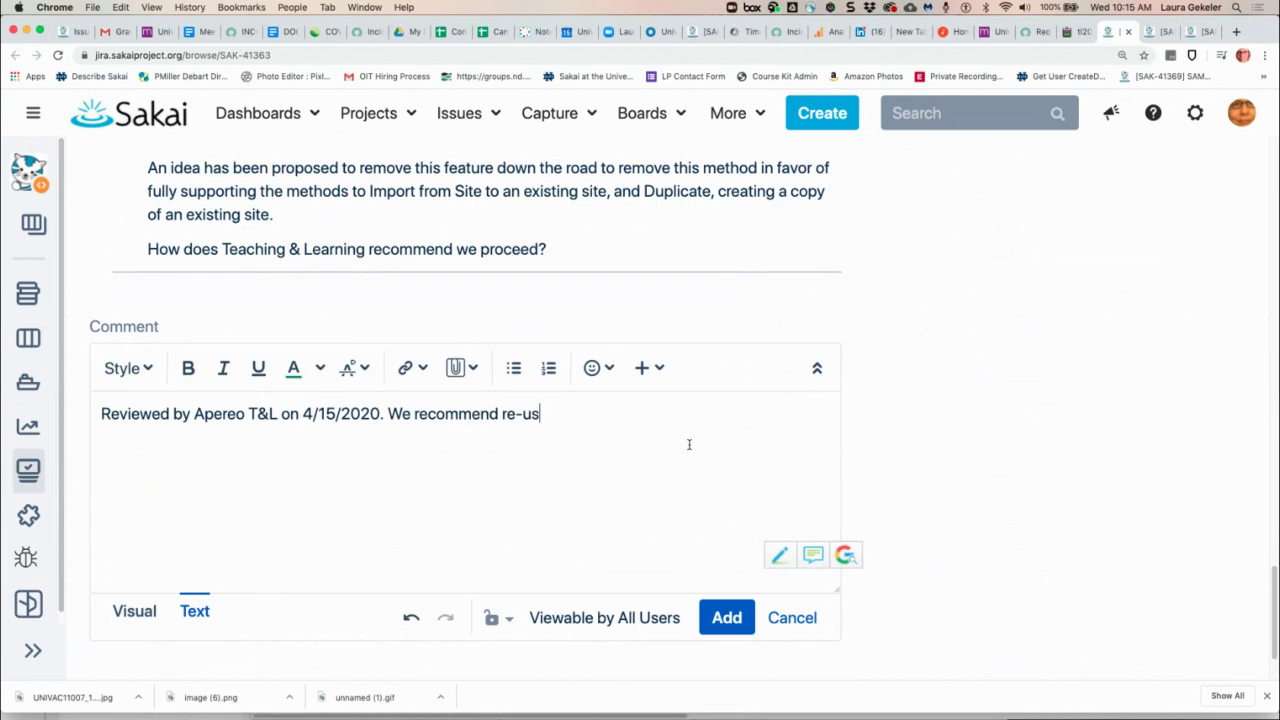
{"action": "key", "text": "BackSpace"}
{"action": "key", "text": "BackSpace"}
{"action": "key", "text": "BackSpace"}
{"action": "key", "text": "BackSpace"}
{"action": "key", "text": "BackSpace"}
{"action": "key", "text": "BackSpace"}
{"action": "type", "text": "emoving this feat"}
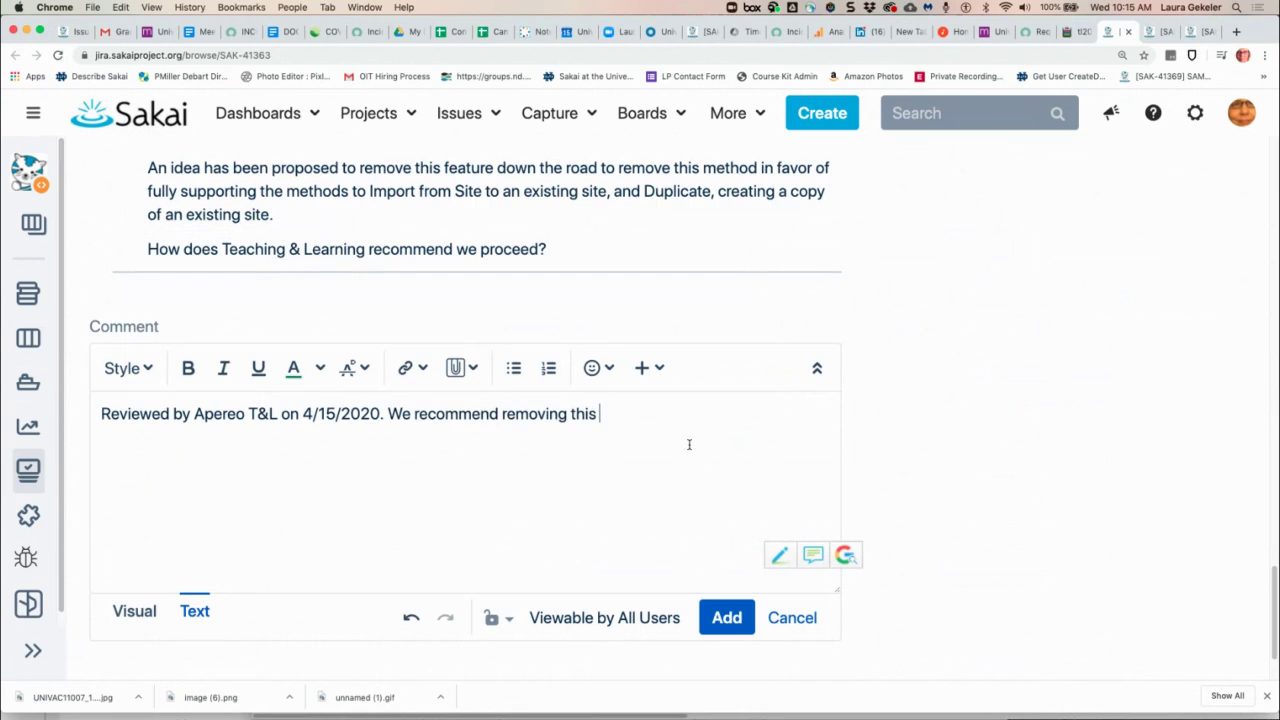
{"action": "type", "text": "ure. It is used very"}
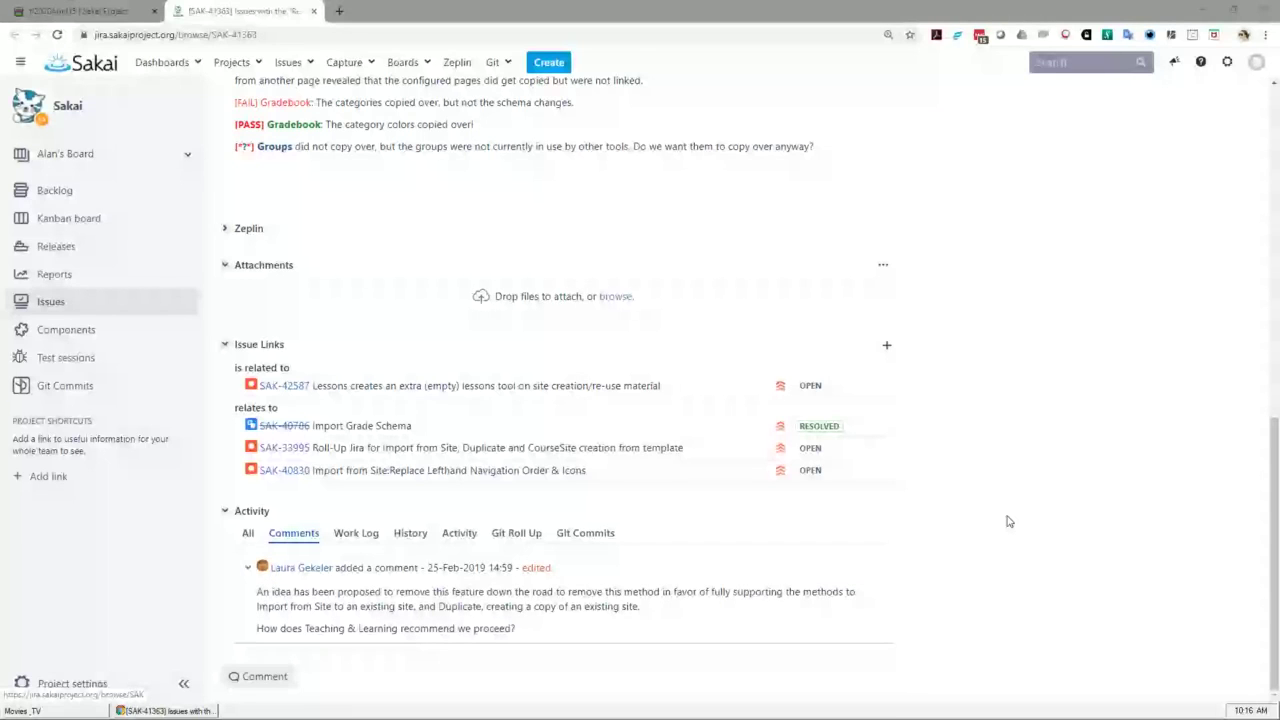
Return to the tl2020April15 meeting notes and open issue SAK-40411 about the Stats tool from the Jirapalooza list
{"action": "scroll", "coordinate": [1032, 511], "scroll_direction": "up", "scroll_amount": 8}
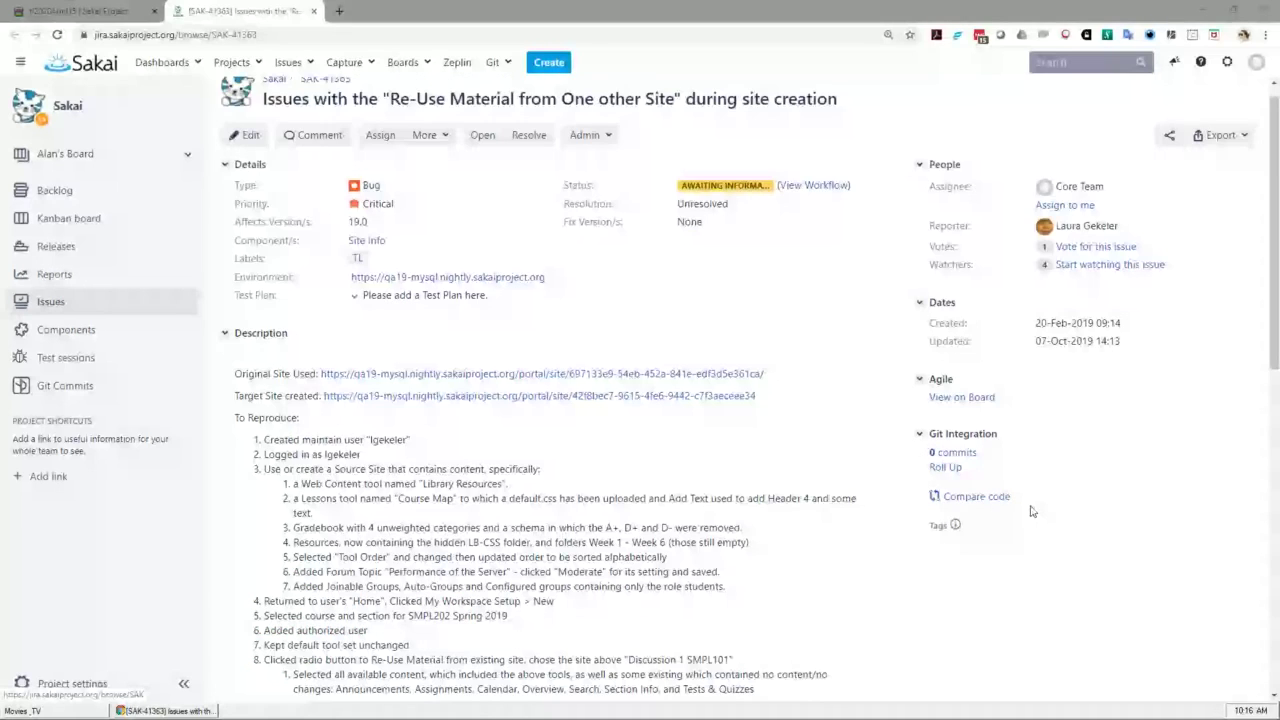
{"action": "left_click", "coordinate": [92, 12]}
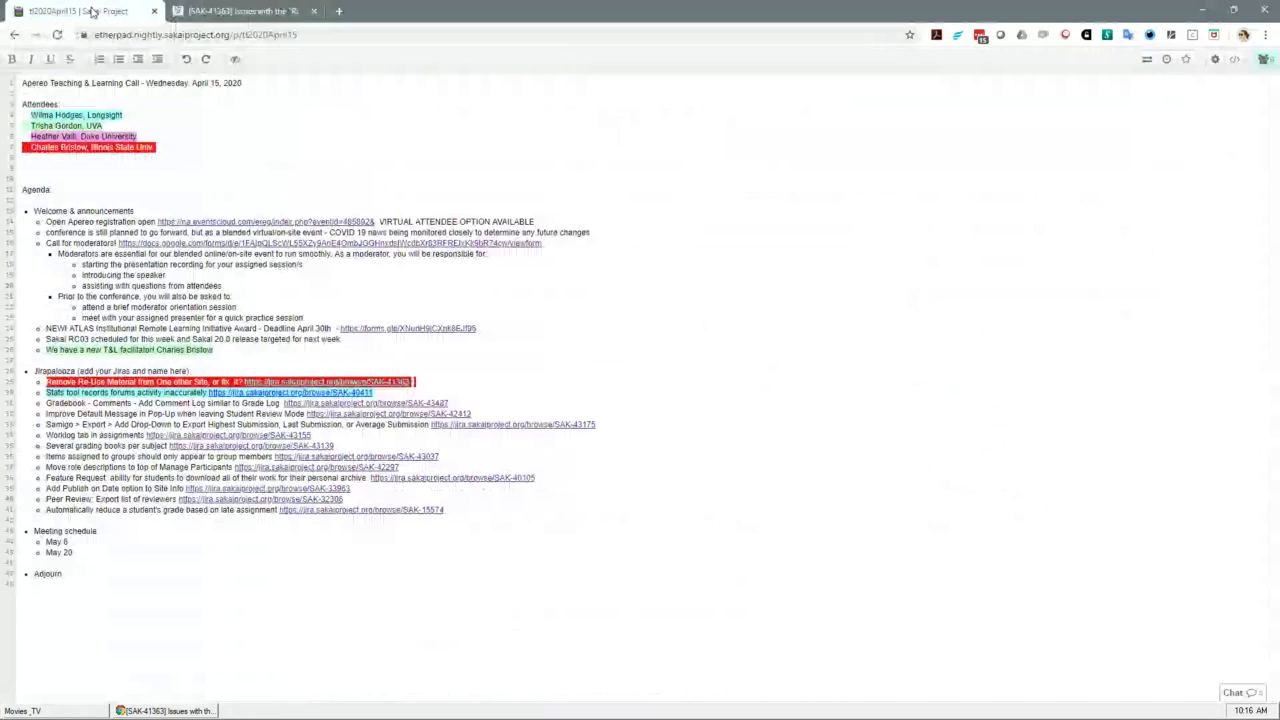
{"action": "left_click", "coordinate": [511, 337]}
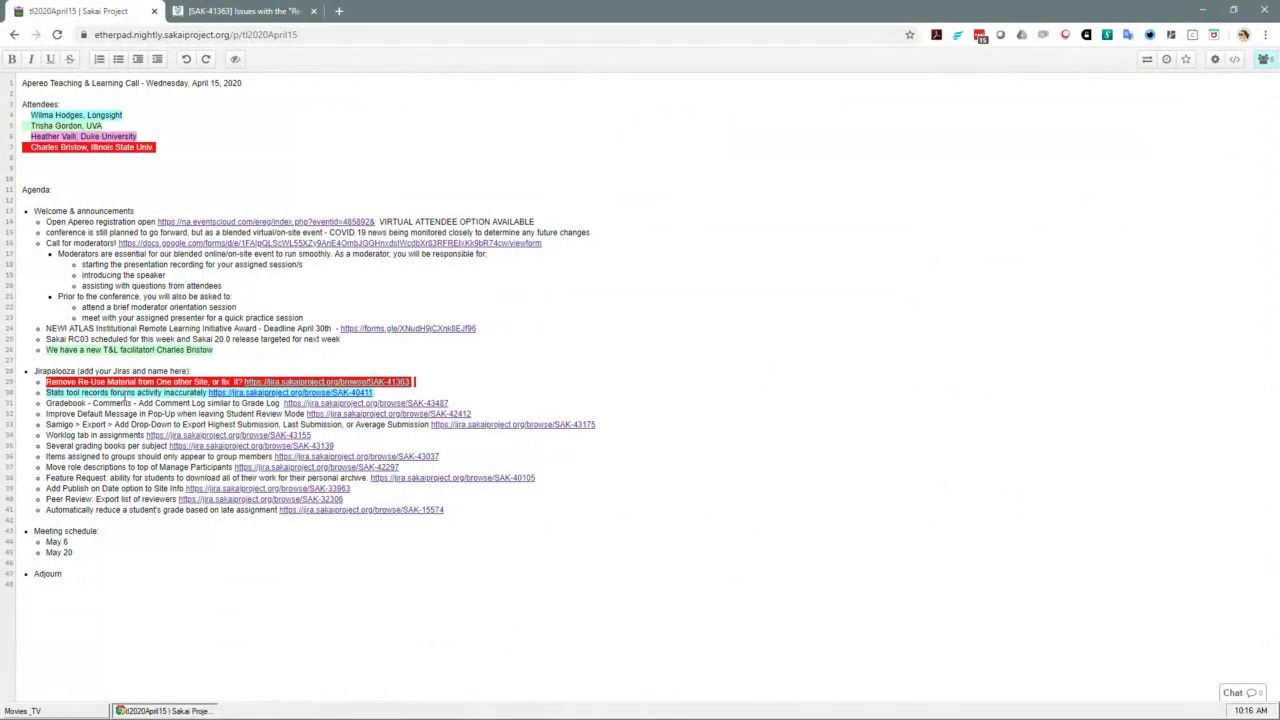
{"action": "left_click", "coordinate": [268, 397]}
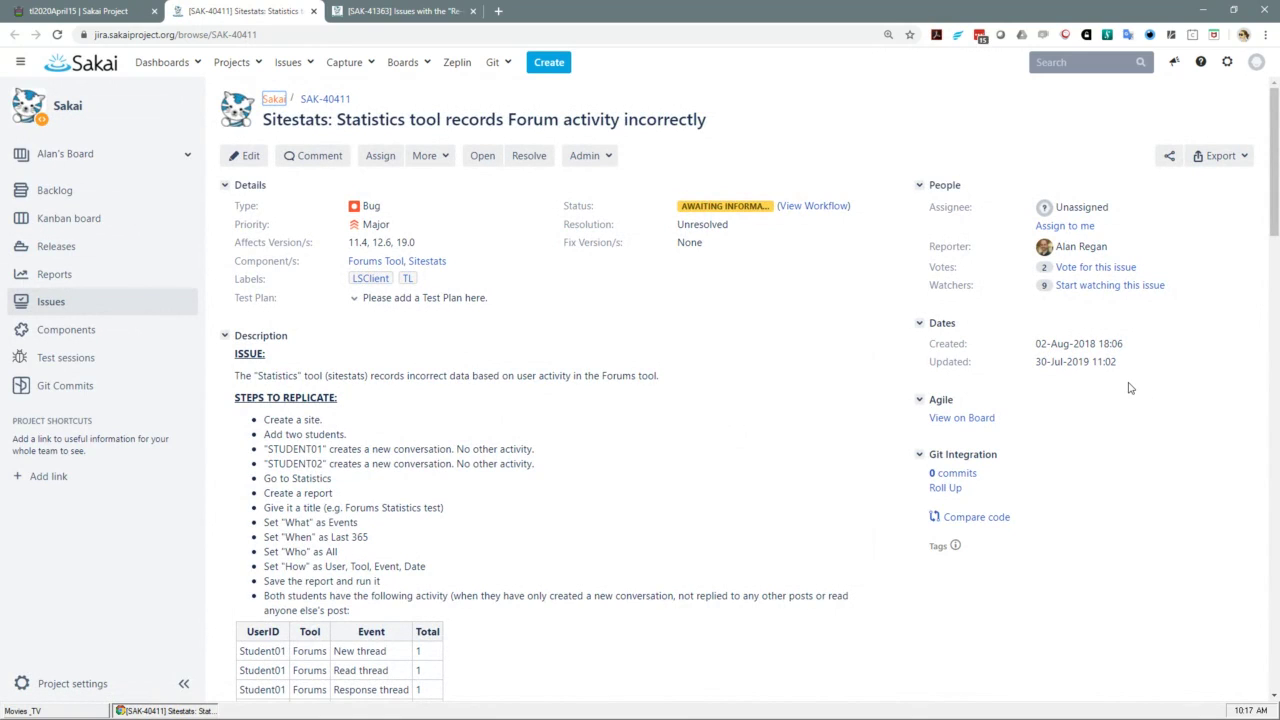
Read the SAK-40411 description, replication steps and statistics tables, highlighting the line about both students' recorded activity
{"action": "scroll", "coordinate": [1130, 388], "scroll_direction": "down", "scroll_amount": 2}
{"action": "scroll", "coordinate": [1130, 388], "scroll_direction": "down", "scroll_amount": 2}
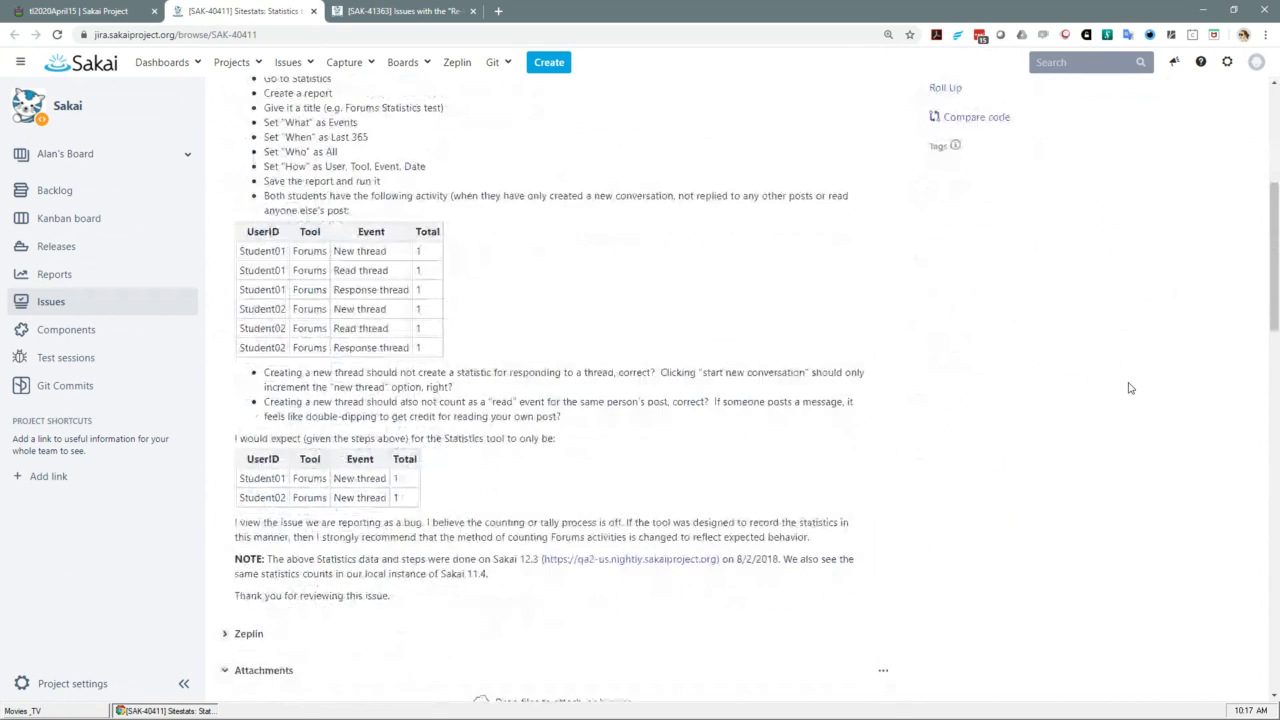
{"action": "scroll", "coordinate": [1130, 388], "scroll_direction": "down", "scroll_amount": 2}
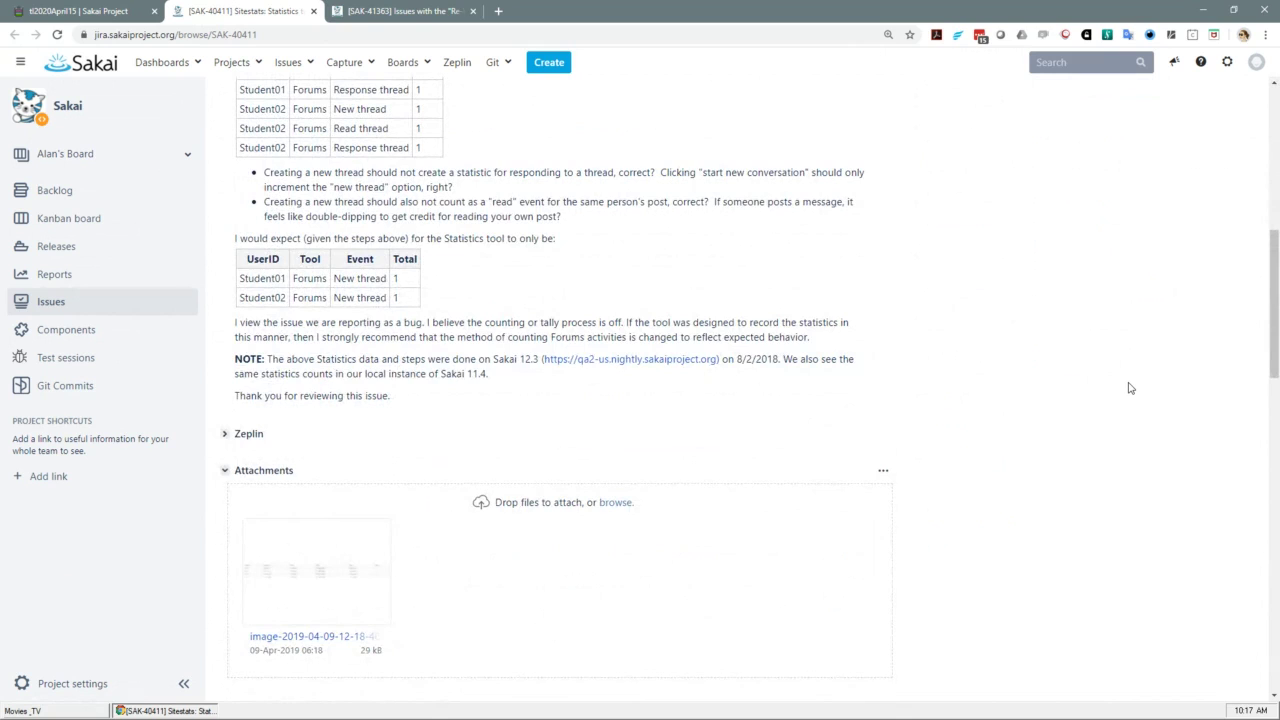
{"action": "scroll", "coordinate": [1130, 388], "scroll_direction": "up", "scroll_amount": 3}
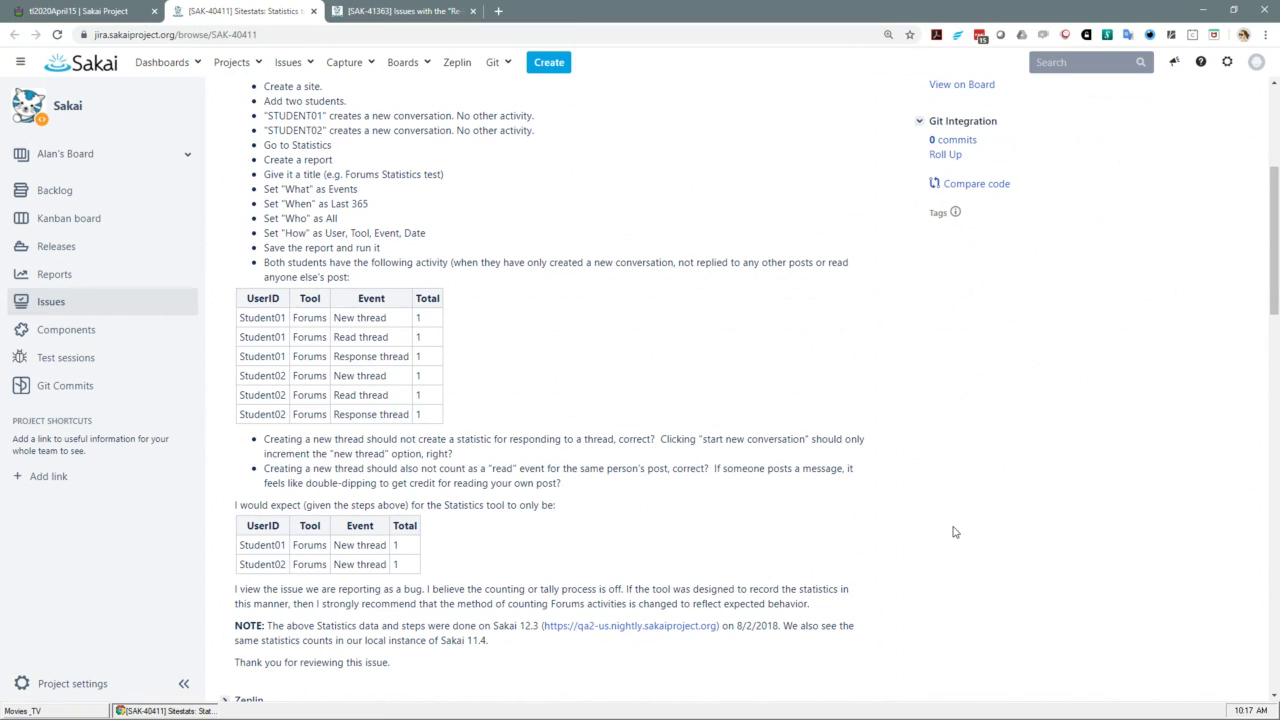
{"action": "scroll", "coordinate": [953, 532], "scroll_direction": "down", "scroll_amount": 2}
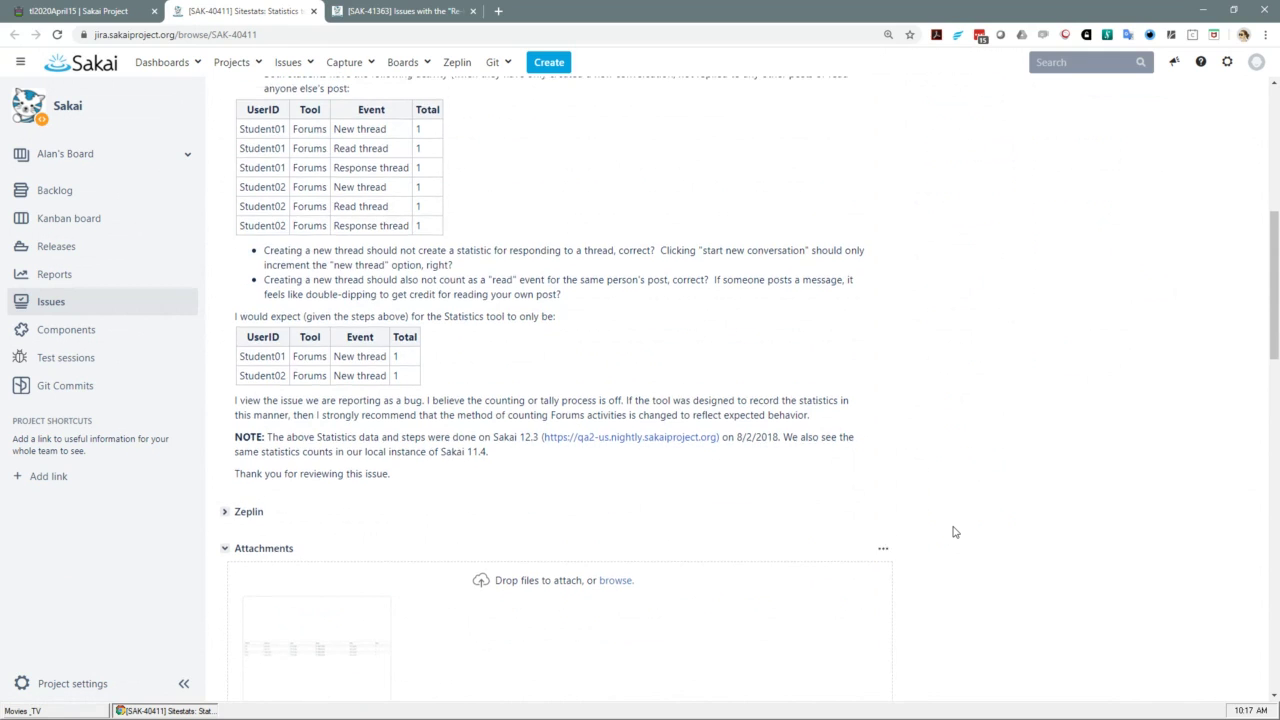
{"action": "scroll", "coordinate": [953, 532], "scroll_direction": "up", "scroll_amount": 4}
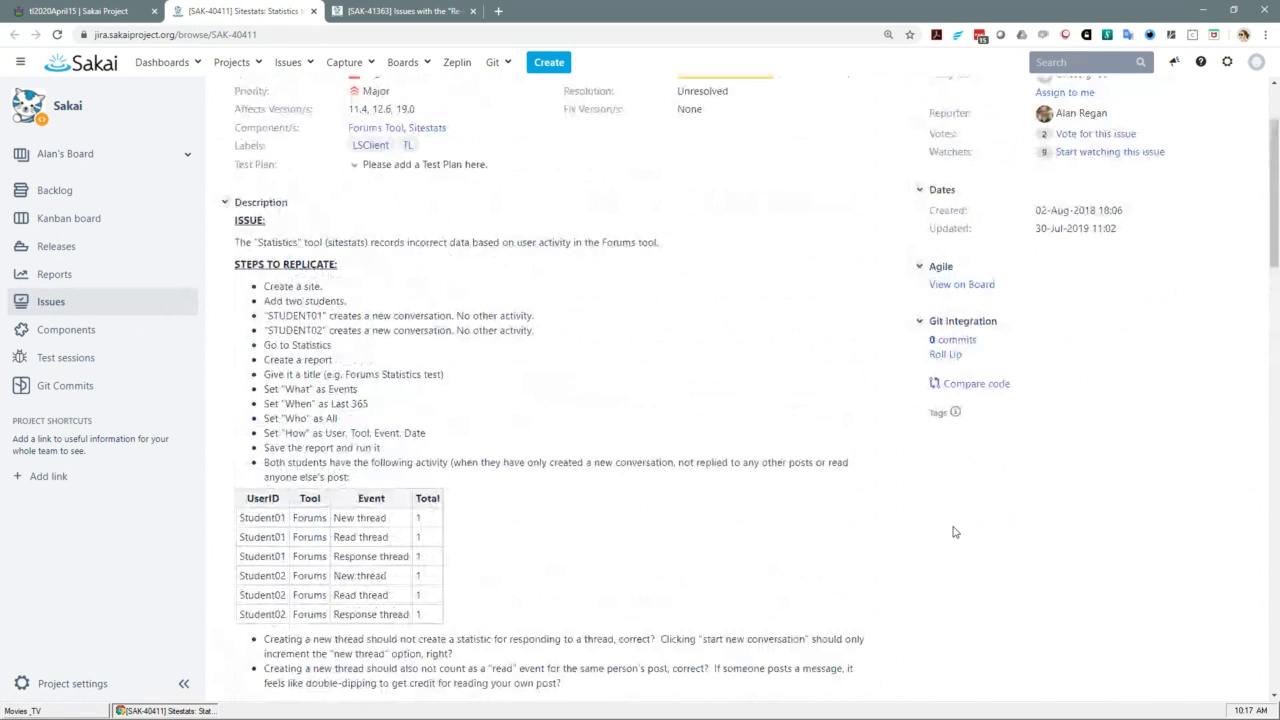
{"action": "scroll", "coordinate": [953, 532], "scroll_direction": "up", "scroll_amount": 1}
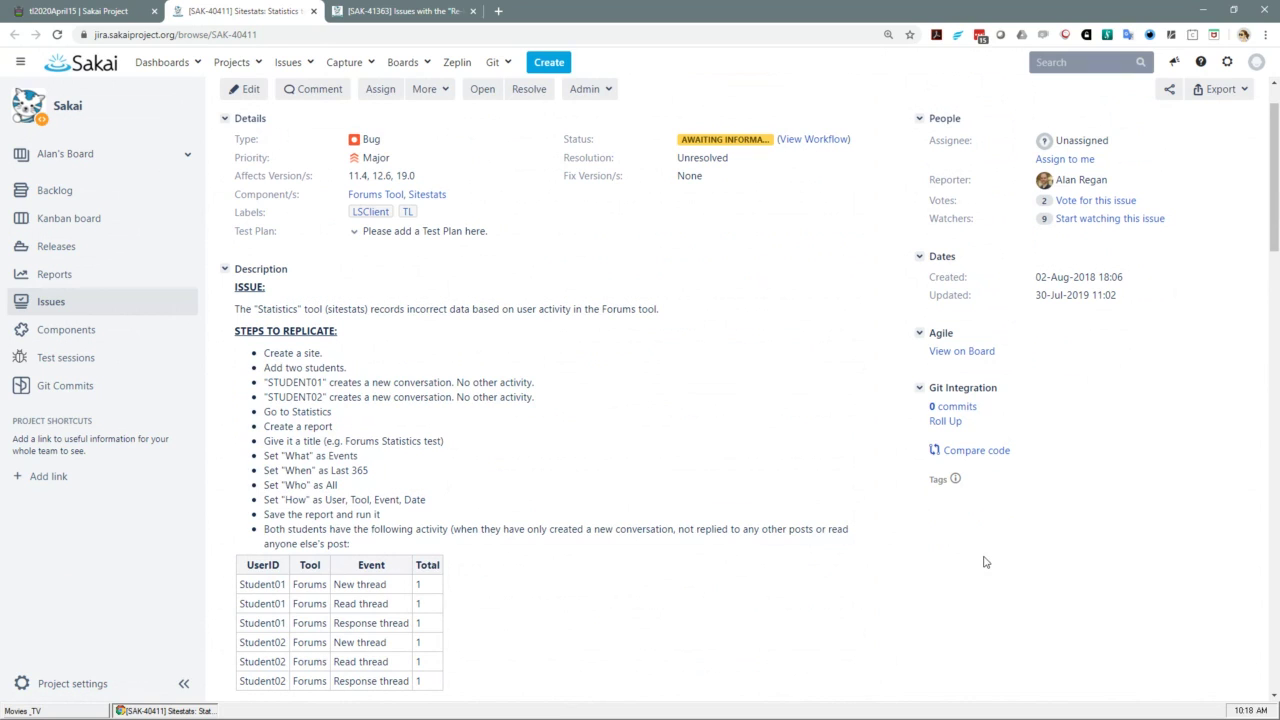
{"action": "scroll", "coordinate": [984, 562], "scroll_direction": "down", "scroll_amount": 2}
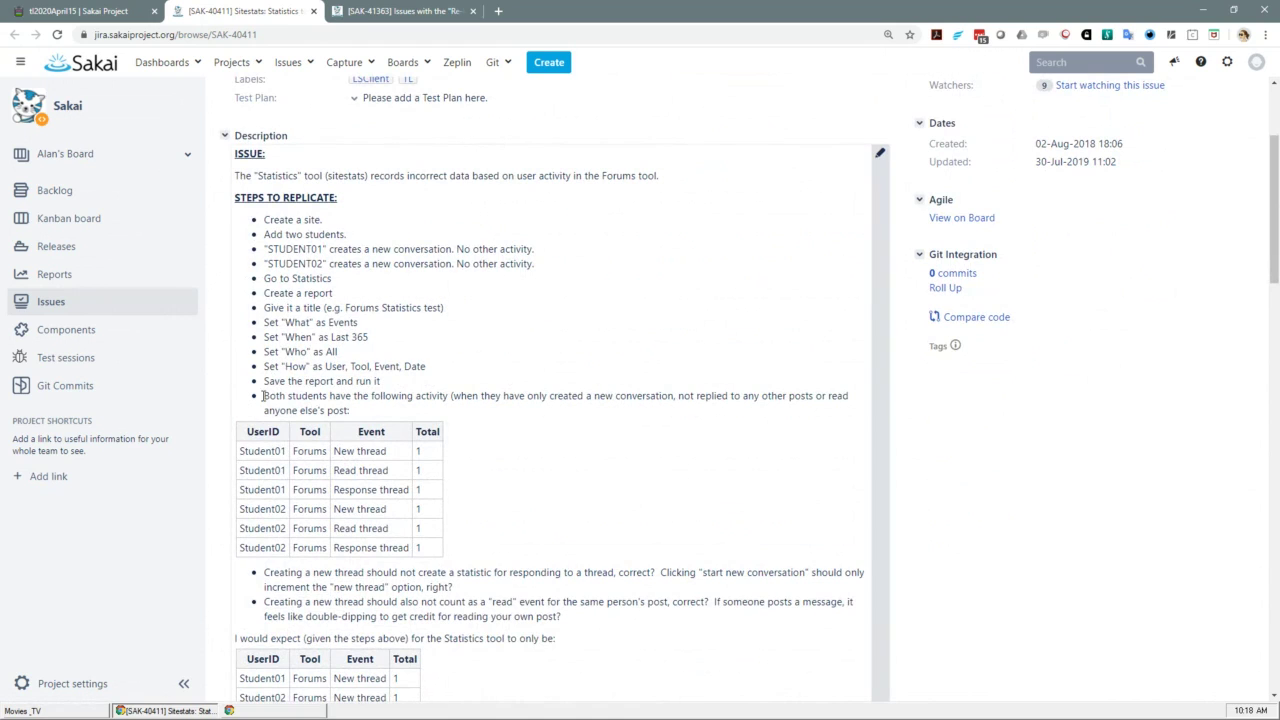
{"action": "left_click_drag", "start_coordinate": [263, 396], "coordinate": [355, 410]}
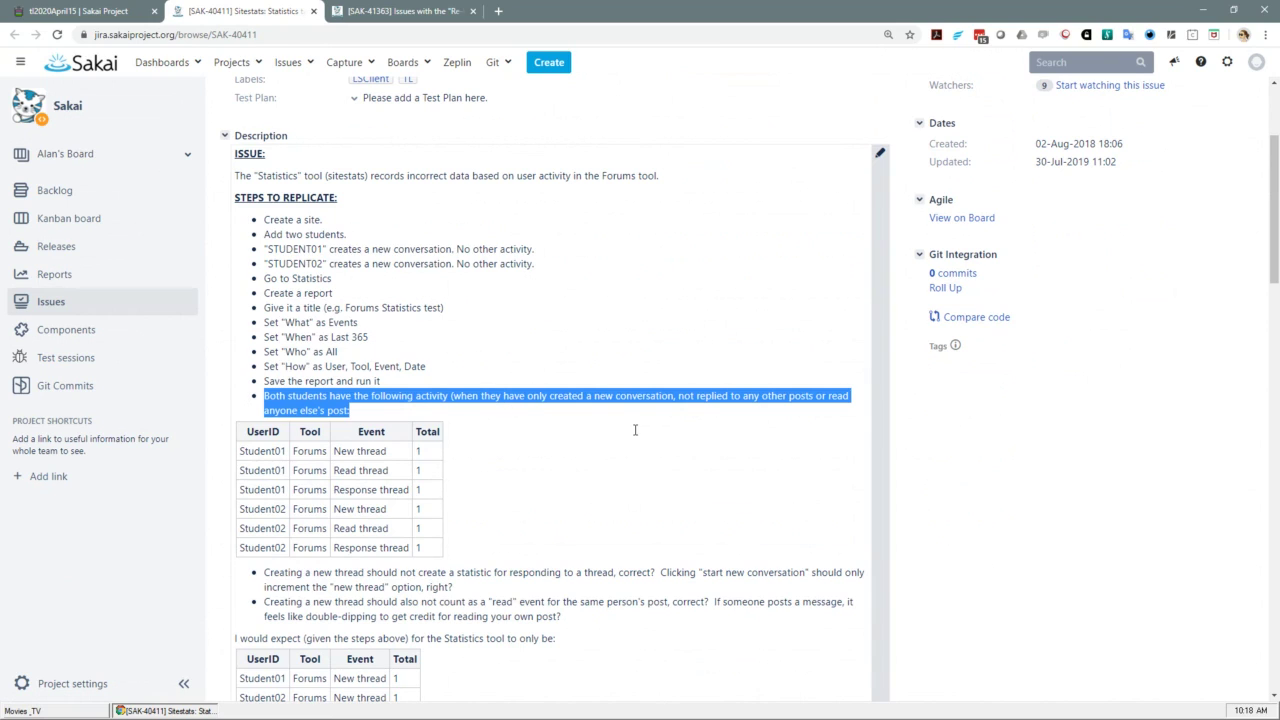
{"action": "left_click", "coordinate": [386, 417]}
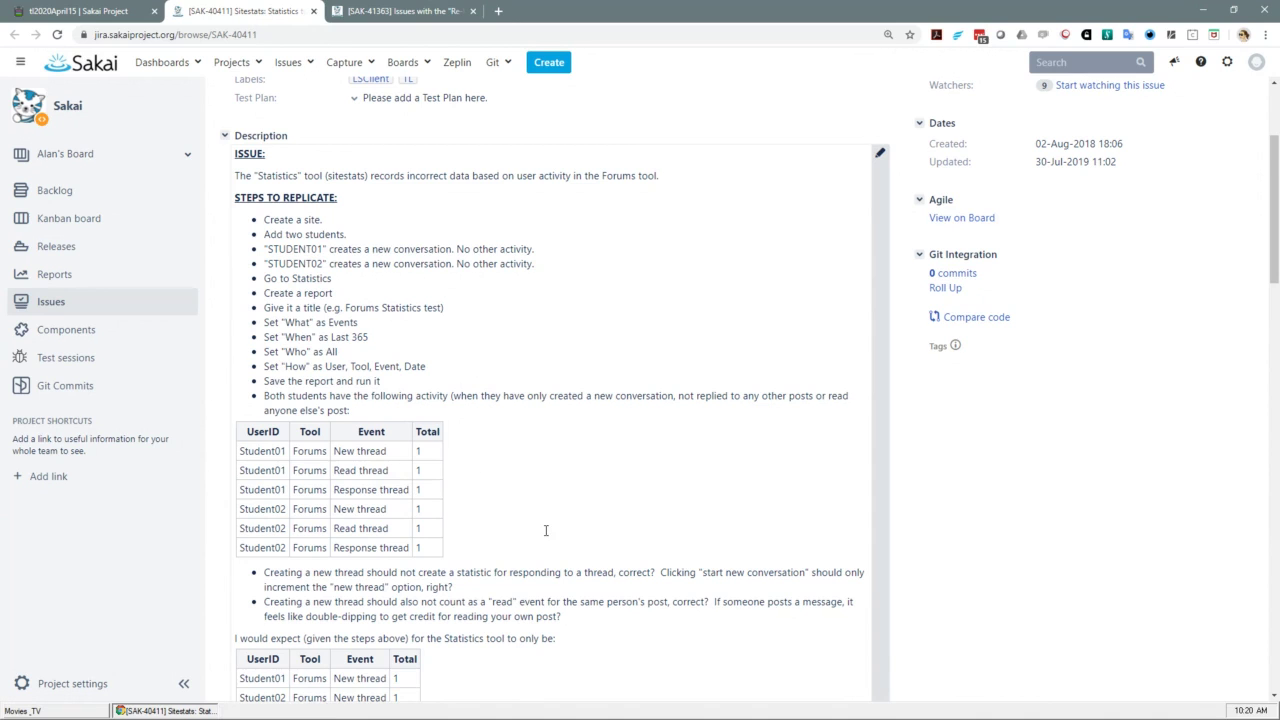
Read the expected statistics, closing notes and related issues of SAK-40411 down to the first comment about the event chain
{"action": "scroll", "coordinate": [546, 530], "scroll_direction": "down", "scroll_amount": 2}
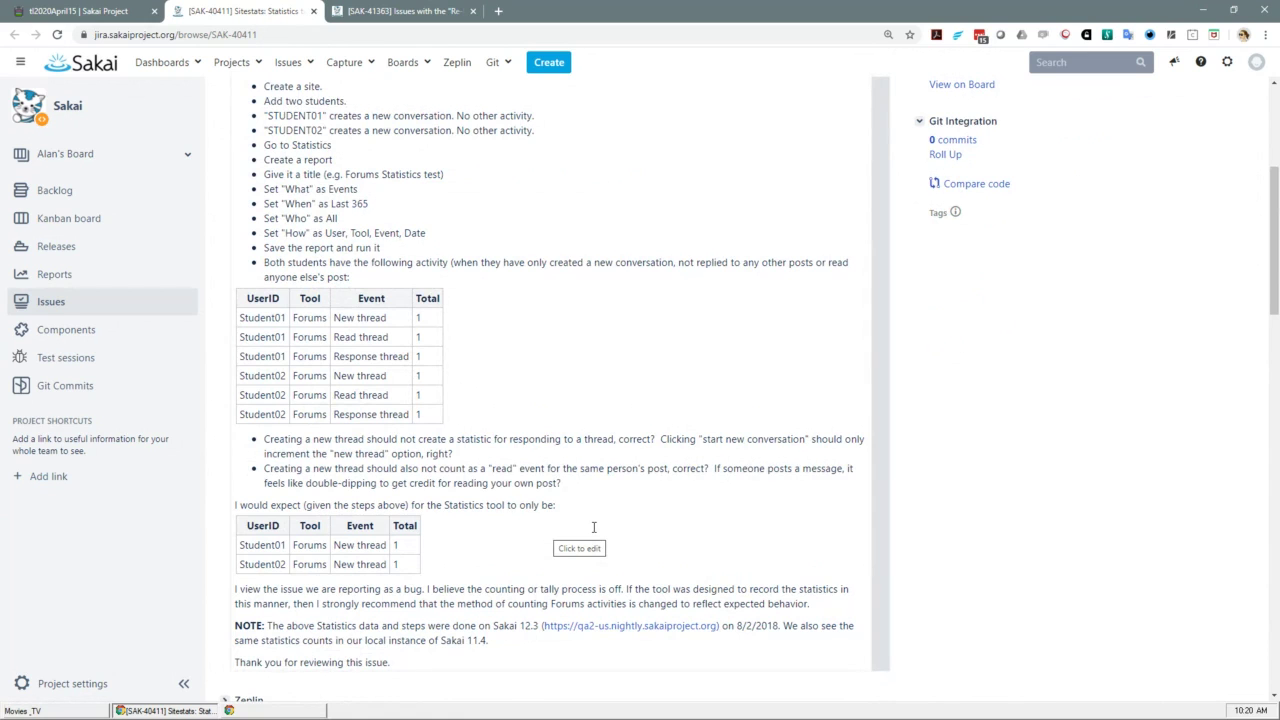
{"action": "scroll", "coordinate": [593, 527], "scroll_direction": "down", "scroll_amount": 2}
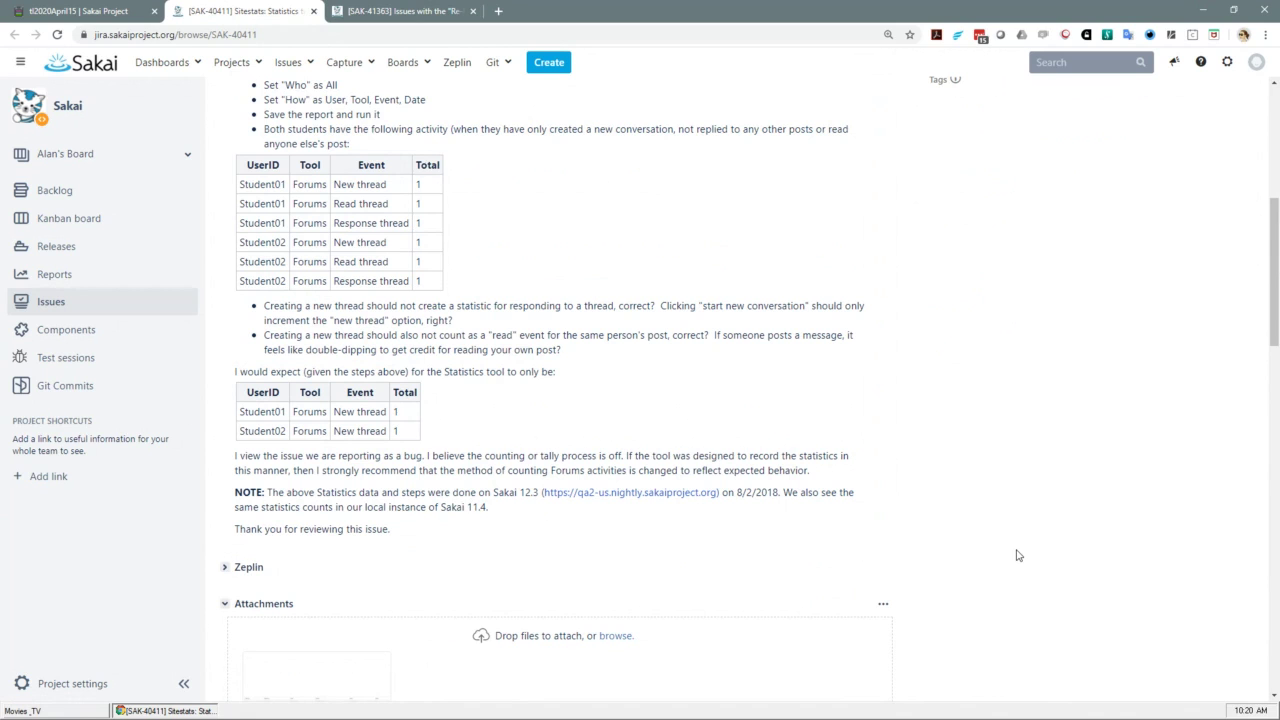
{"action": "scroll", "coordinate": [1017, 555], "scroll_direction": "down", "scroll_amount": 1}
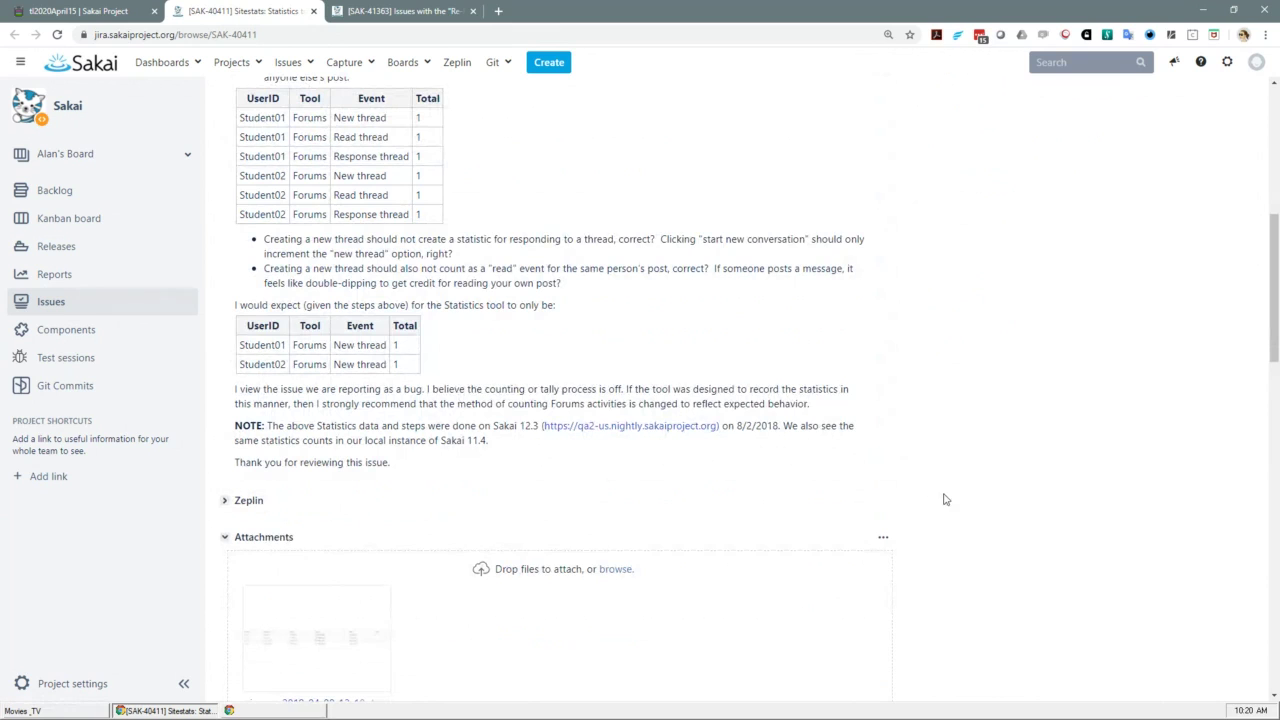
{"action": "scroll", "coordinate": [945, 498], "scroll_direction": "down", "scroll_amount": 1}
{"action": "scroll", "coordinate": [945, 498], "scroll_direction": "down", "scroll_amount": 6}
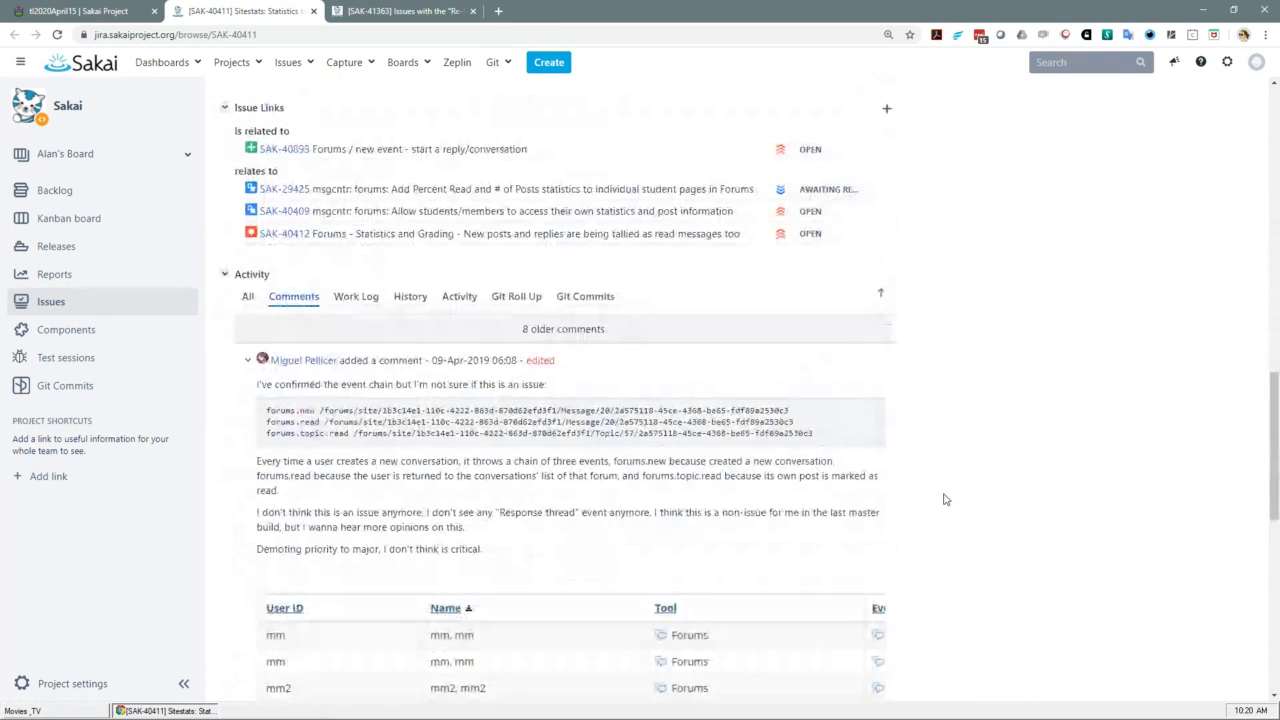
{"action": "scroll", "coordinate": [945, 498], "scroll_direction": "down", "scroll_amount": 1}
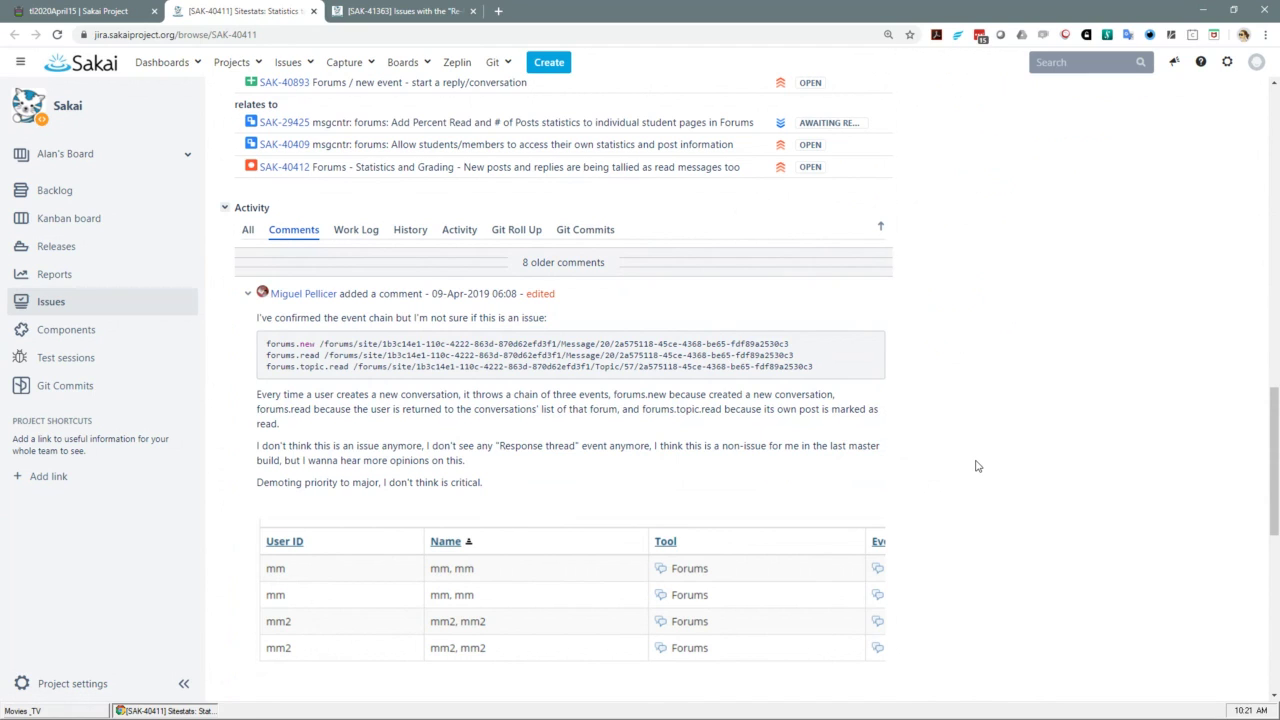
{"action": "scroll", "coordinate": [978, 466], "scroll_direction": "down", "scroll_amount": 2}
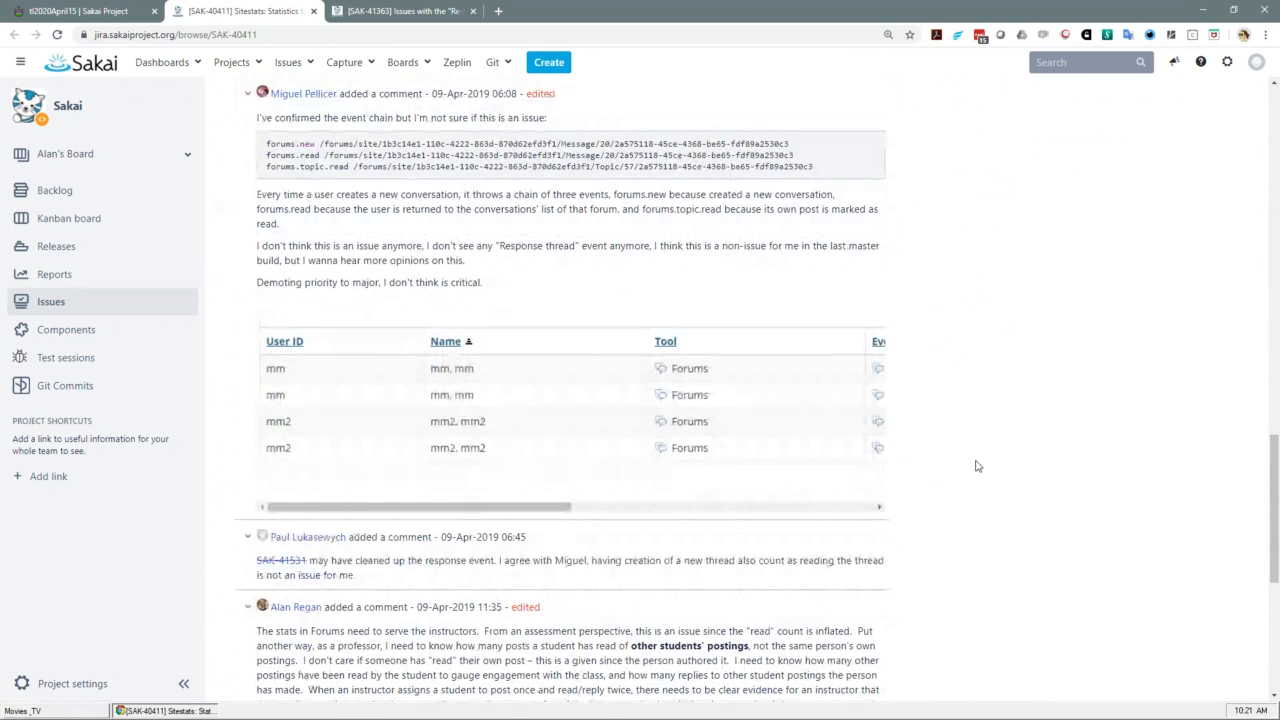
Examine the Event column in the first comment's table and read the remaining comments on how forum read events are counted
{"action": "left_click_drag", "start_coordinate": [562, 510], "coordinate": [644, 511]}
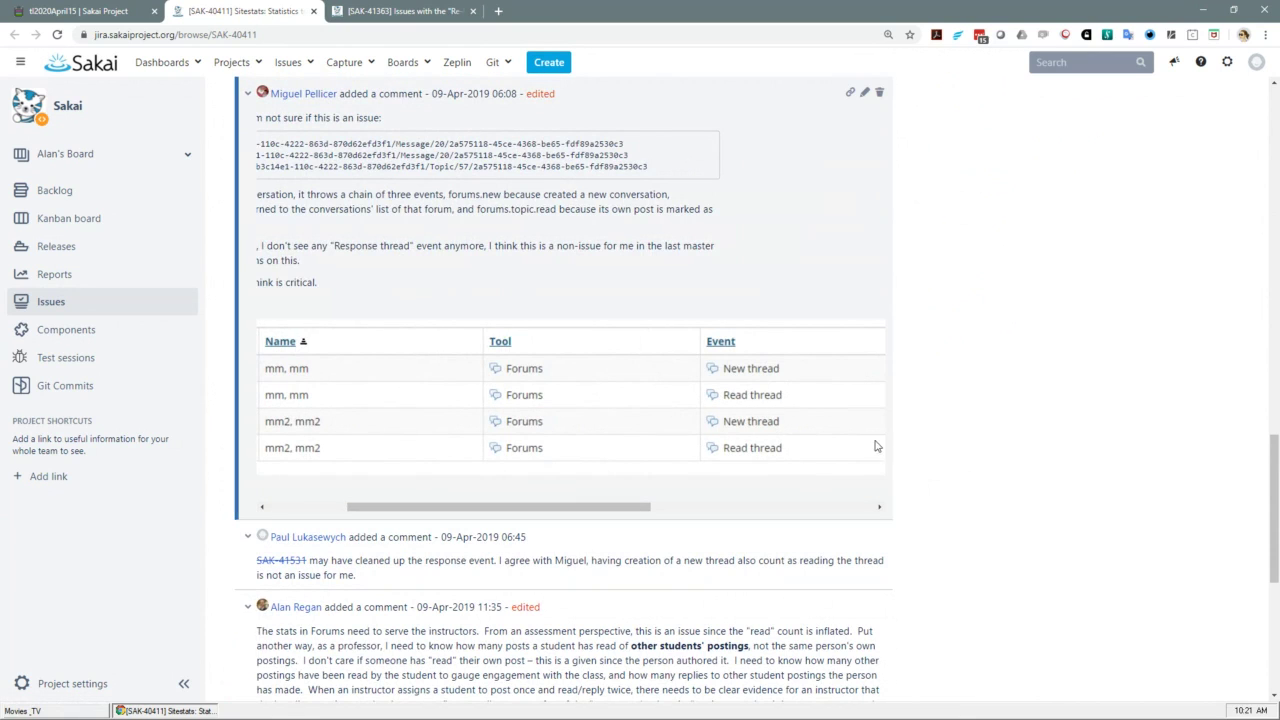
{"action": "scroll", "coordinate": [1018, 577], "scroll_direction": "down", "scroll_amount": 2}
{"action": "scroll", "coordinate": [1018, 577], "scroll_direction": "down", "scroll_amount": 1}
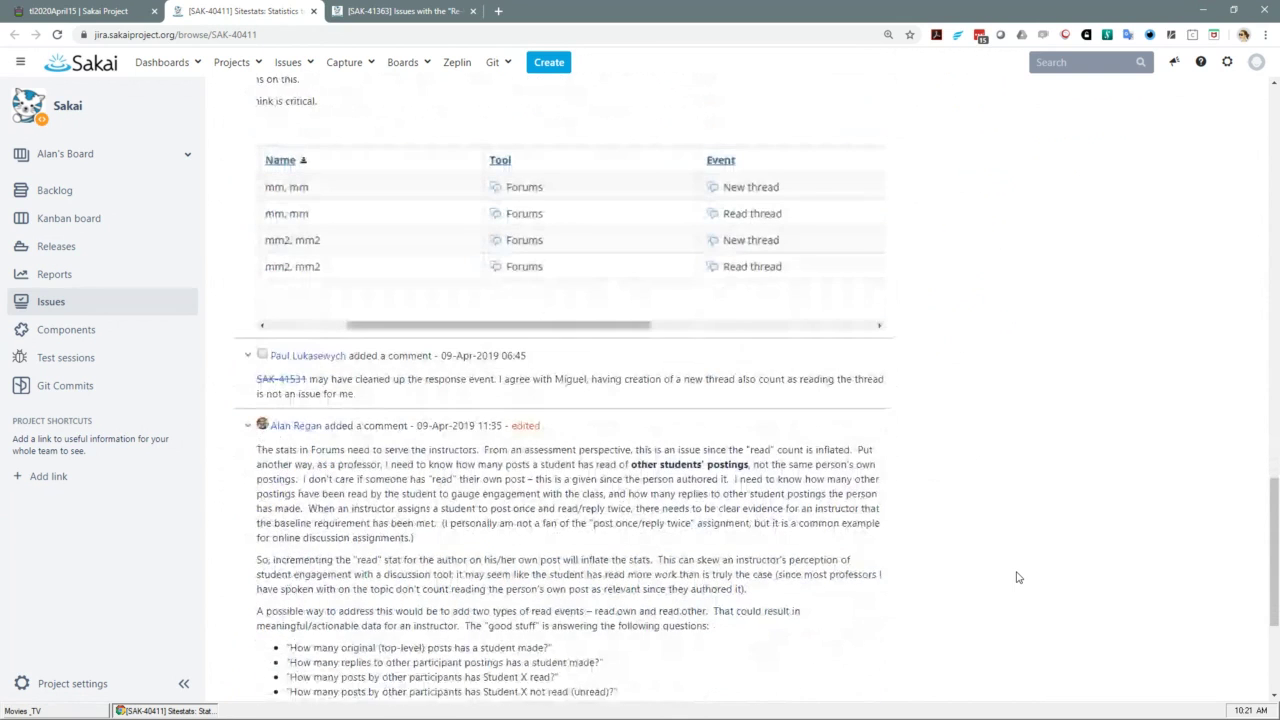
{"action": "scroll", "coordinate": [1018, 577], "scroll_direction": "down", "scroll_amount": 2}
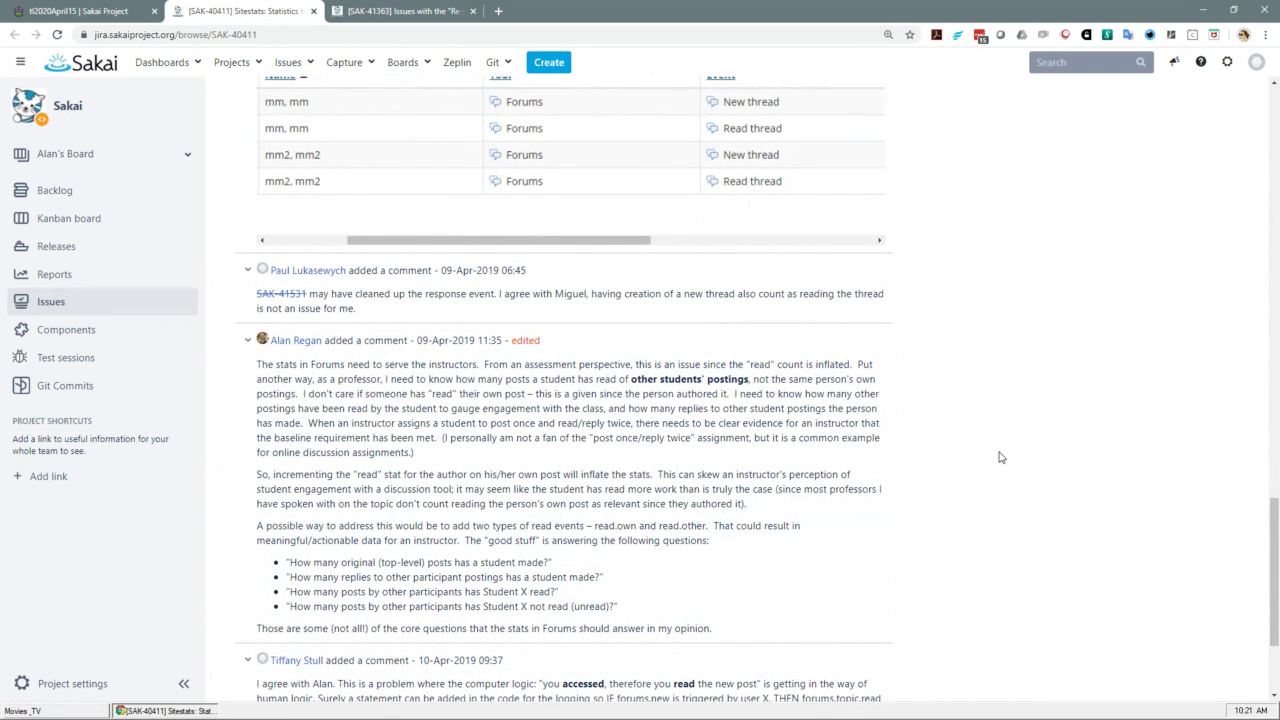
{"action": "scroll", "coordinate": [1000, 457], "scroll_direction": "up", "scroll_amount": 1}
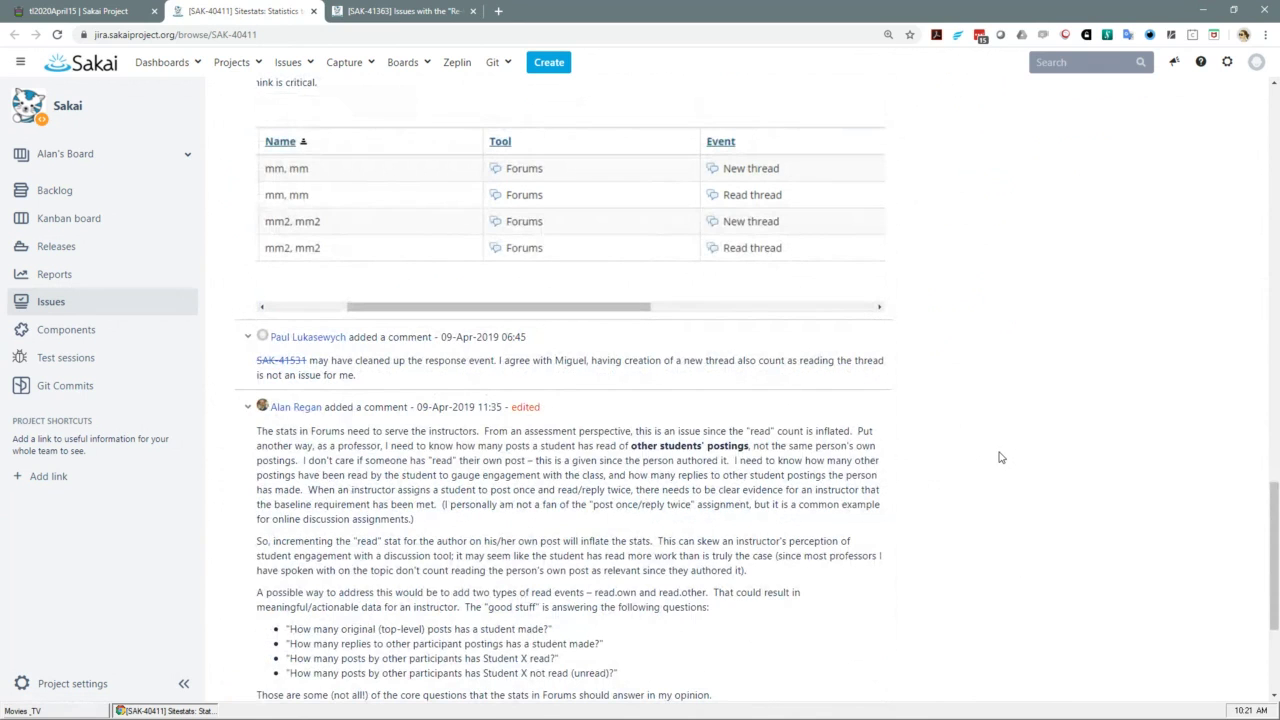
{"action": "scroll", "coordinate": [1000, 457], "scroll_direction": "down", "scroll_amount": 1}
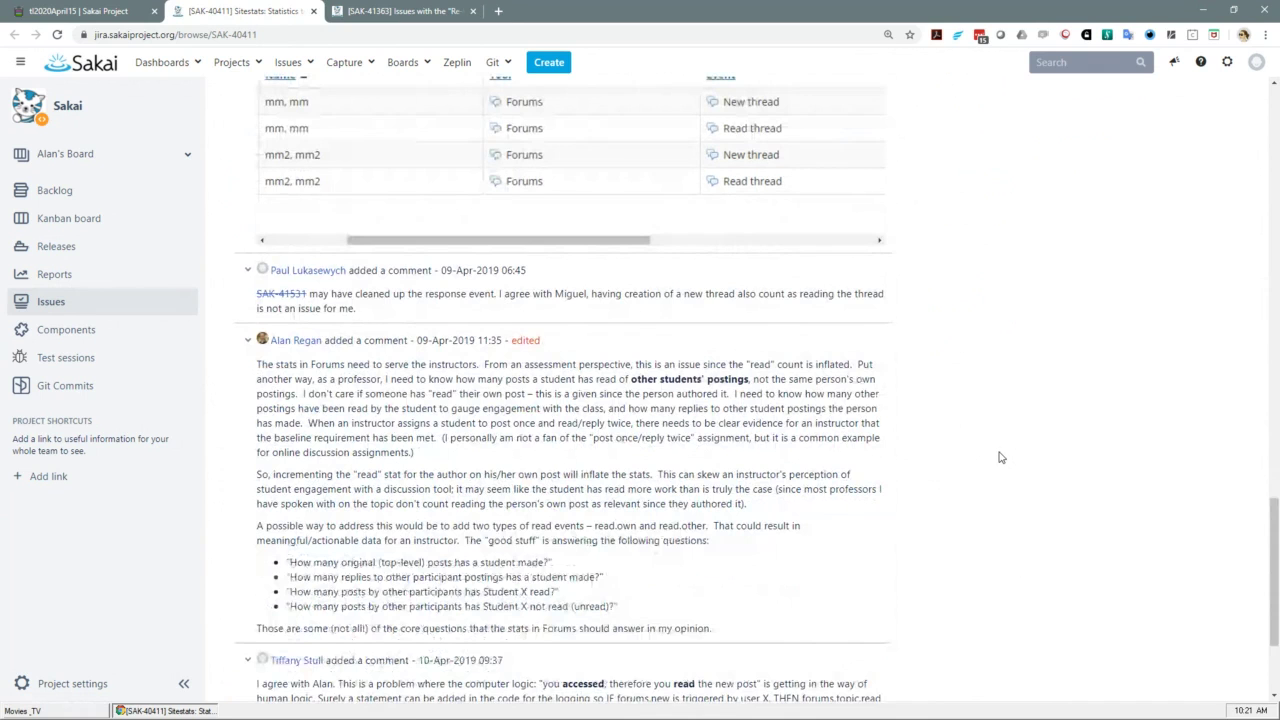
{"action": "scroll", "coordinate": [1000, 457], "scroll_direction": "down", "scroll_amount": 1}
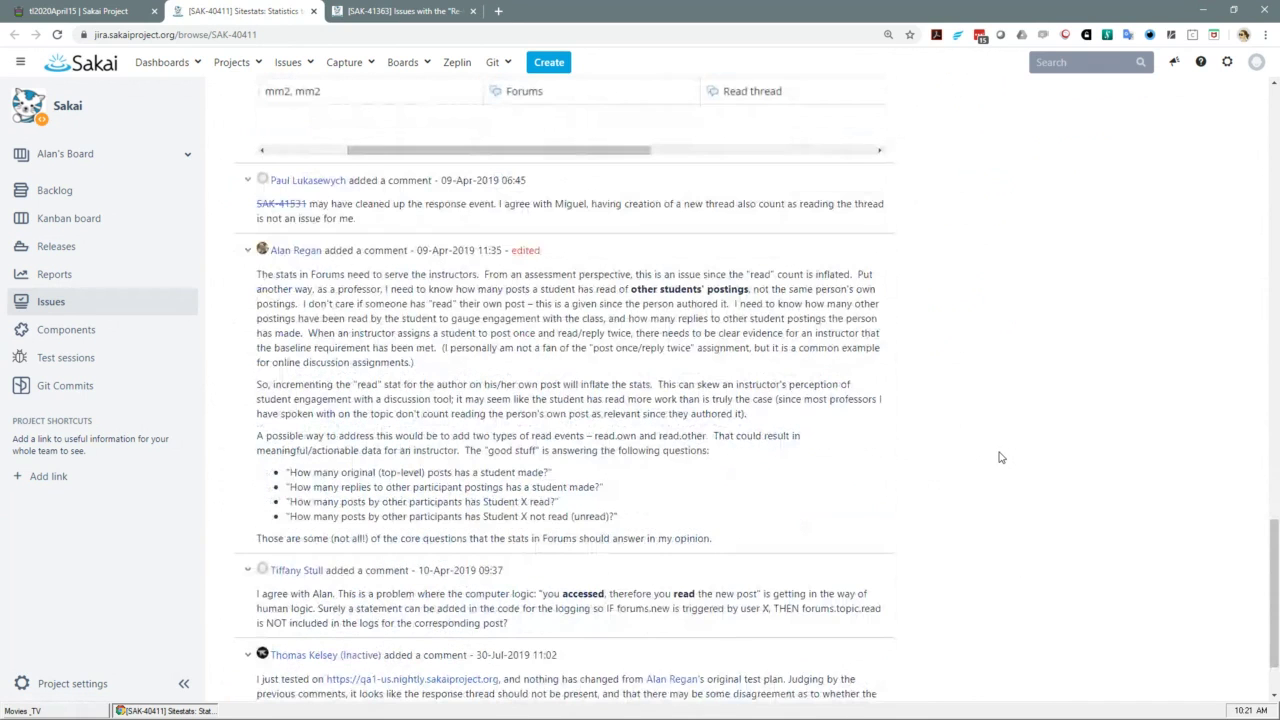
{"action": "scroll", "coordinate": [1000, 457], "scroll_direction": "down", "scroll_amount": 1}
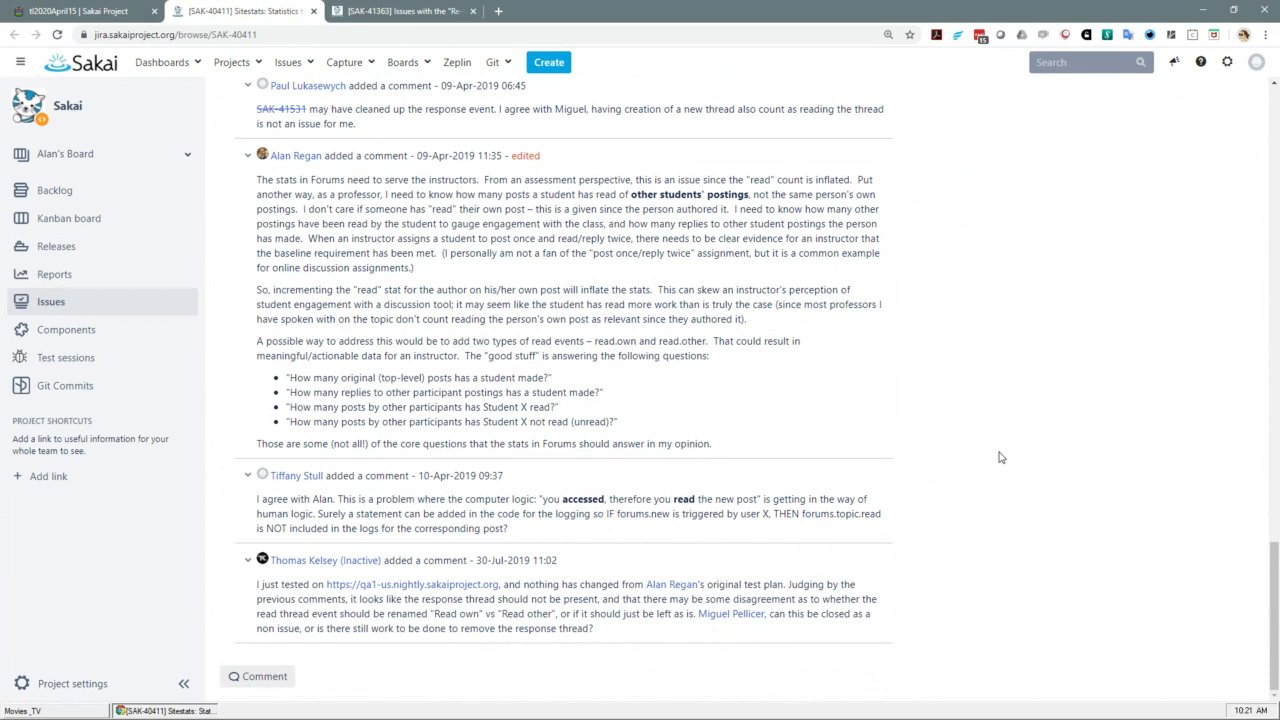
{"action": "scroll", "coordinate": [998, 457], "scroll_direction": "up", "scroll_amount": 20}
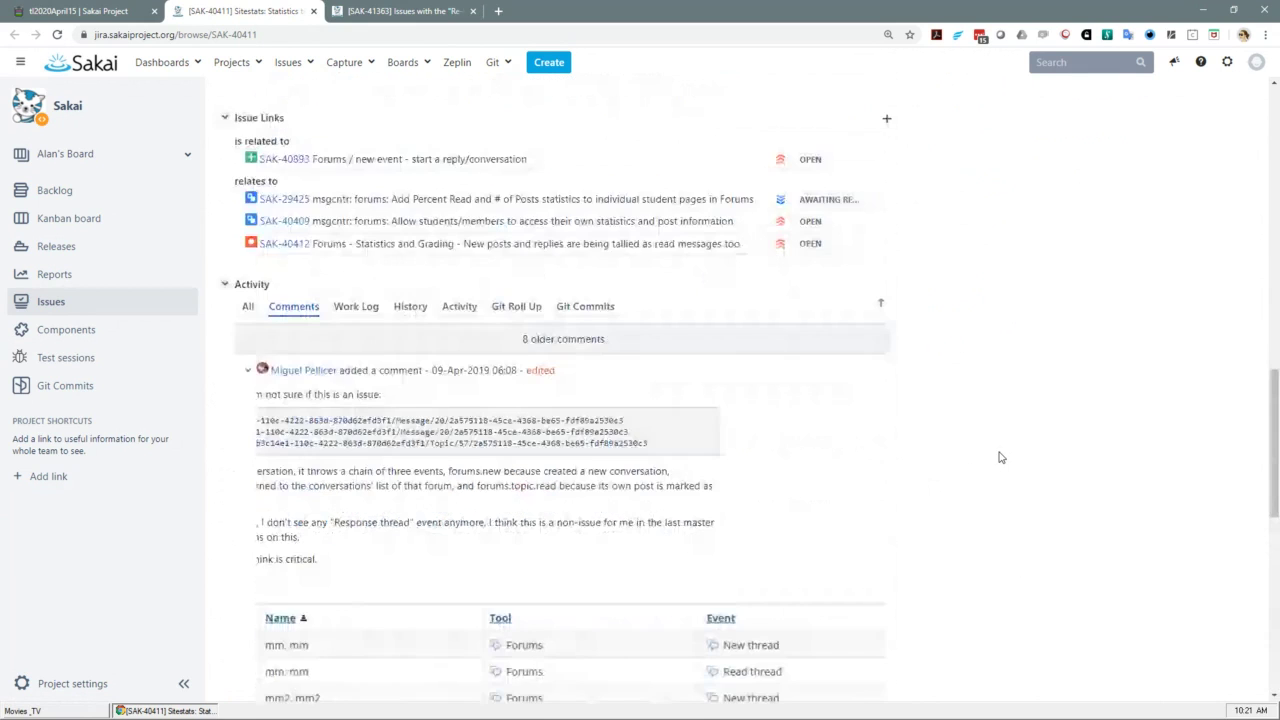
Add the new label COVID to issue SAK-40411 and save the labels
{"action": "scroll", "coordinate": [998, 457], "scroll_direction": "up", "scroll_amount": 6}
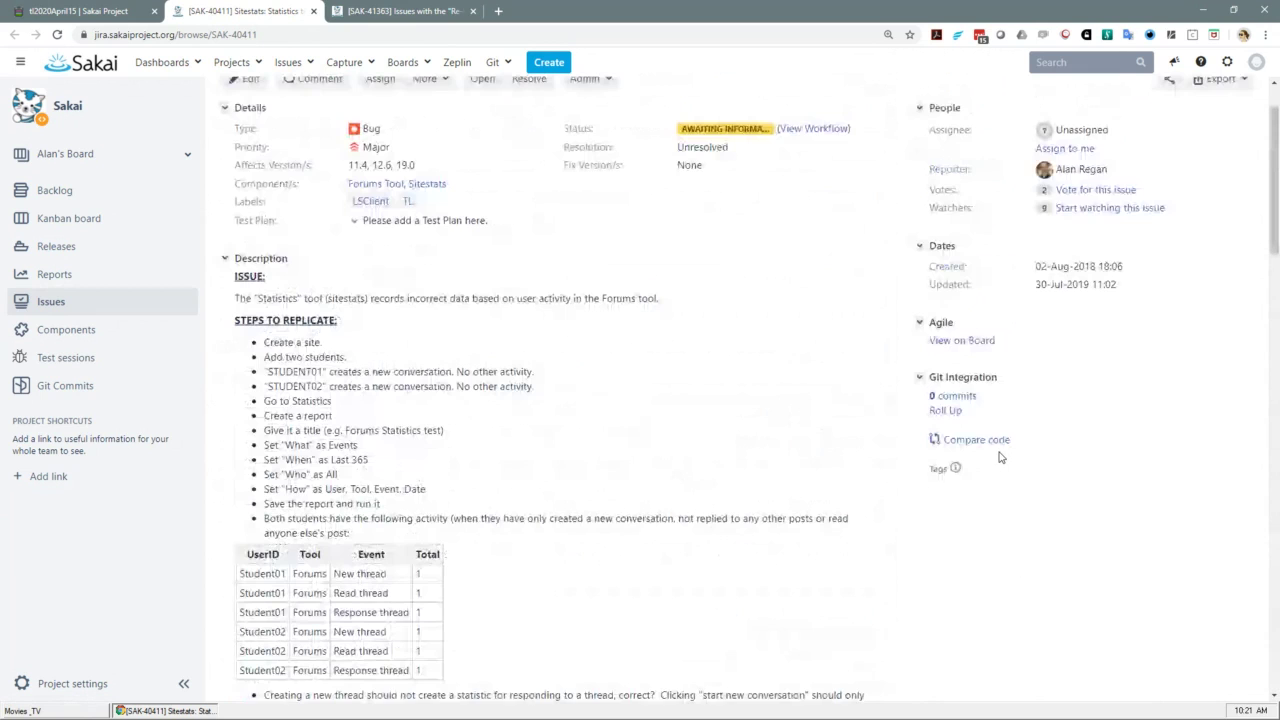
{"action": "scroll", "coordinate": [998, 457], "scroll_direction": "up", "scroll_amount": 1}
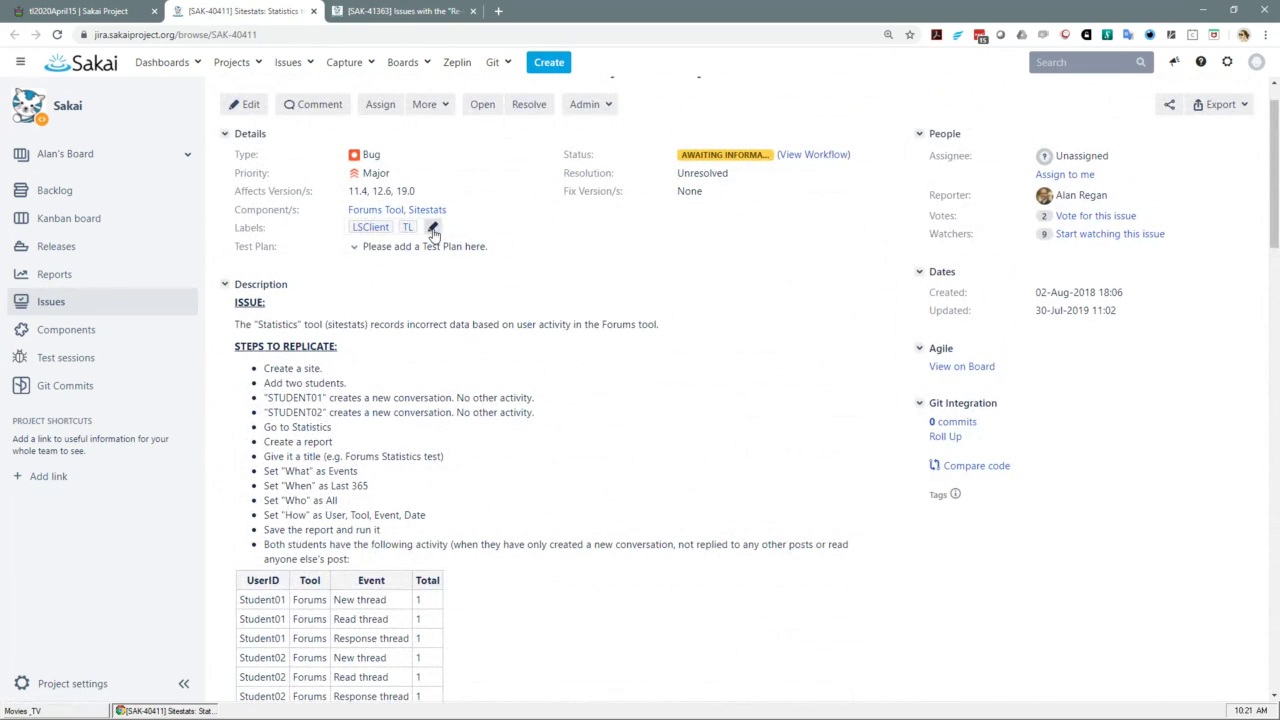
{"action": "left_click", "coordinate": [433, 230]}
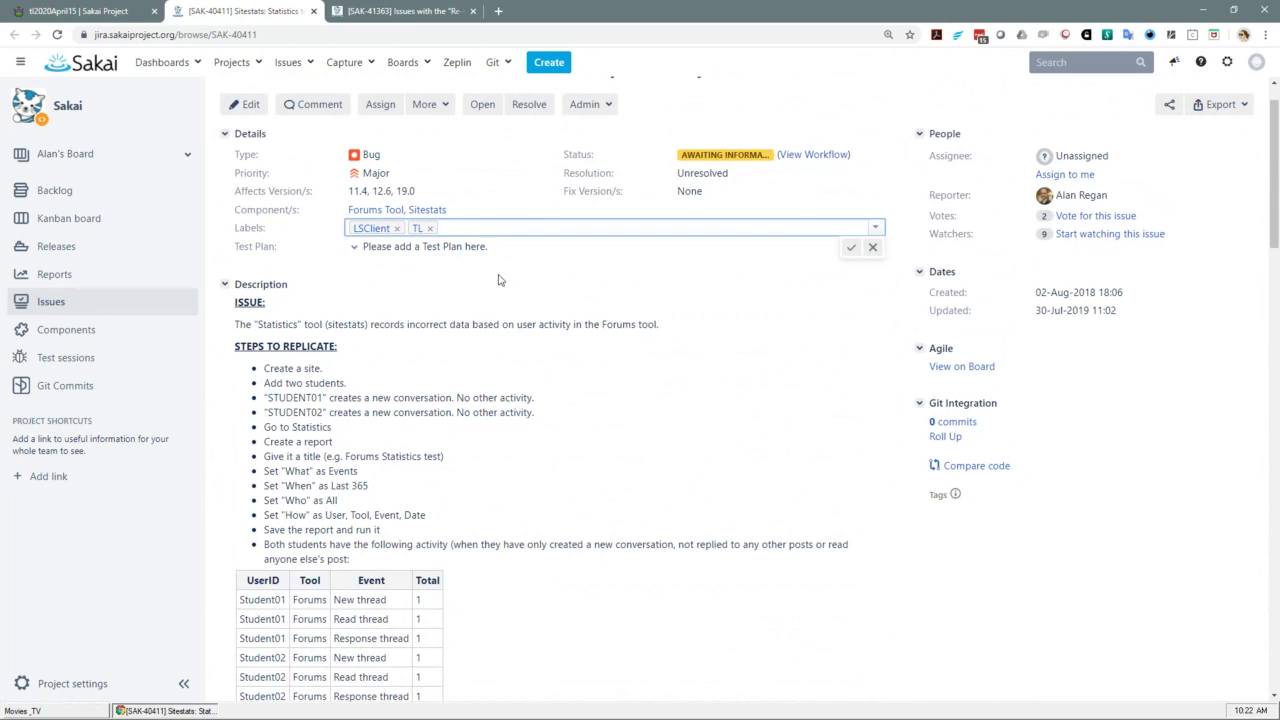
{"action": "type", "text": "COV"}
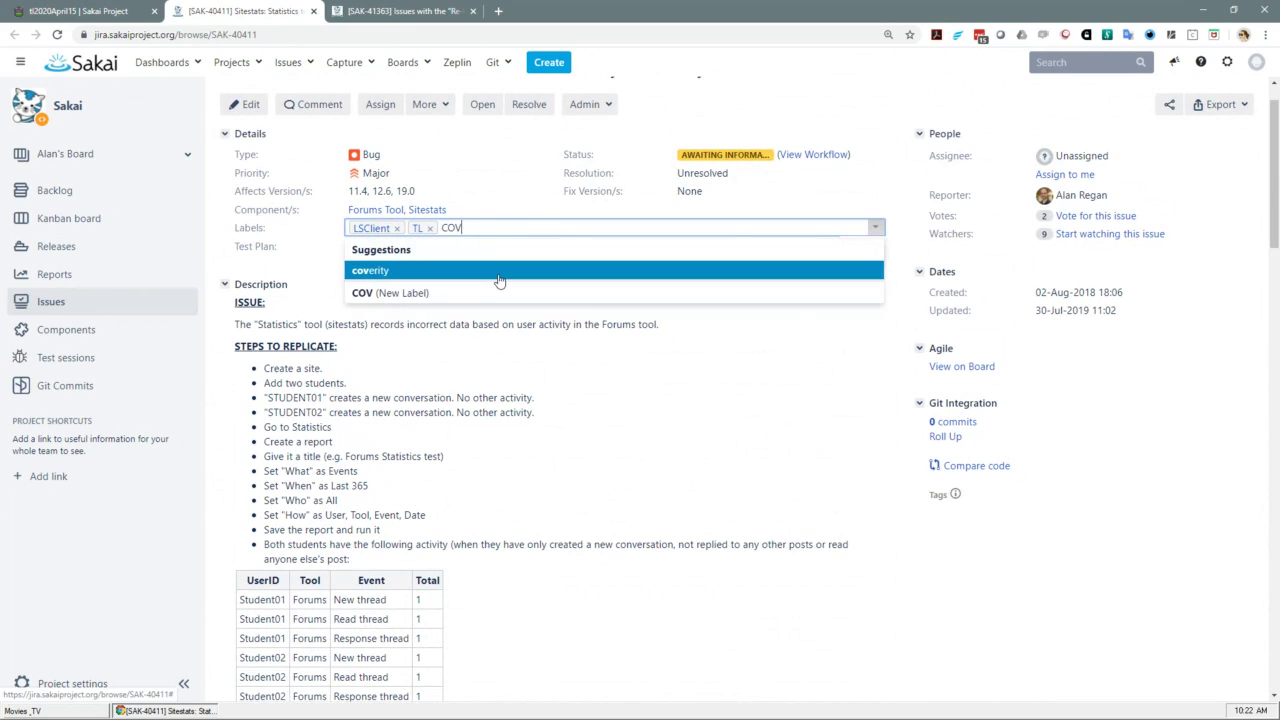
{"action": "type", "text": "ID"}
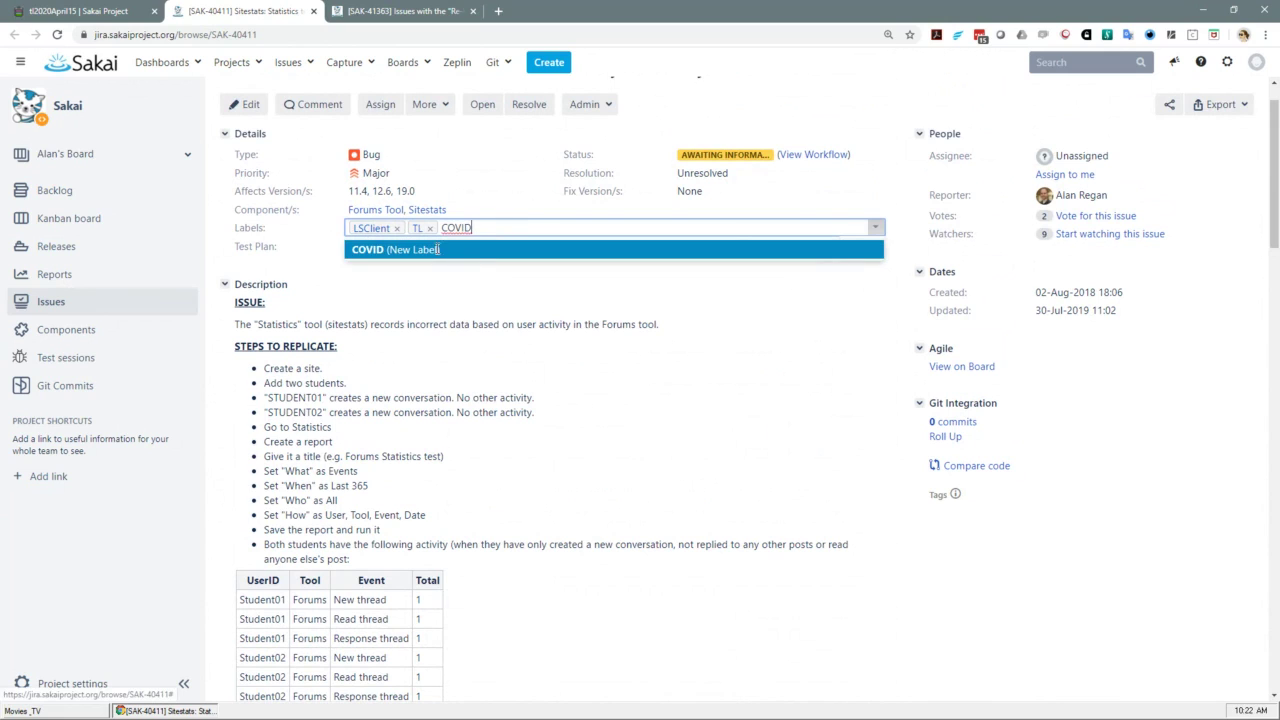
{"action": "left_click", "coordinate": [455, 251]}
{"action": "left_click", "coordinate": [850, 247]}
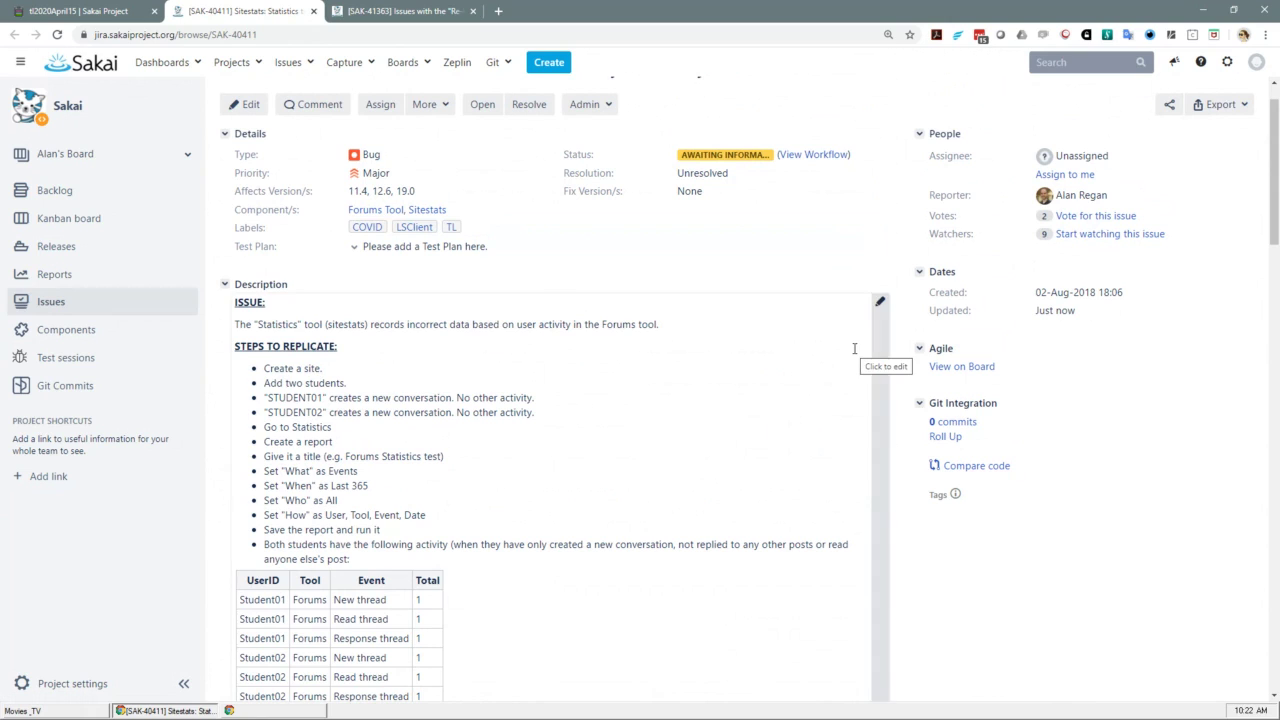
Replace the TL label of SAK-40411 with TLReviewed and save the labels
{"action": "left_click", "coordinate": [478, 230]}
{"action": "left_click", "coordinate": [485, 228]}
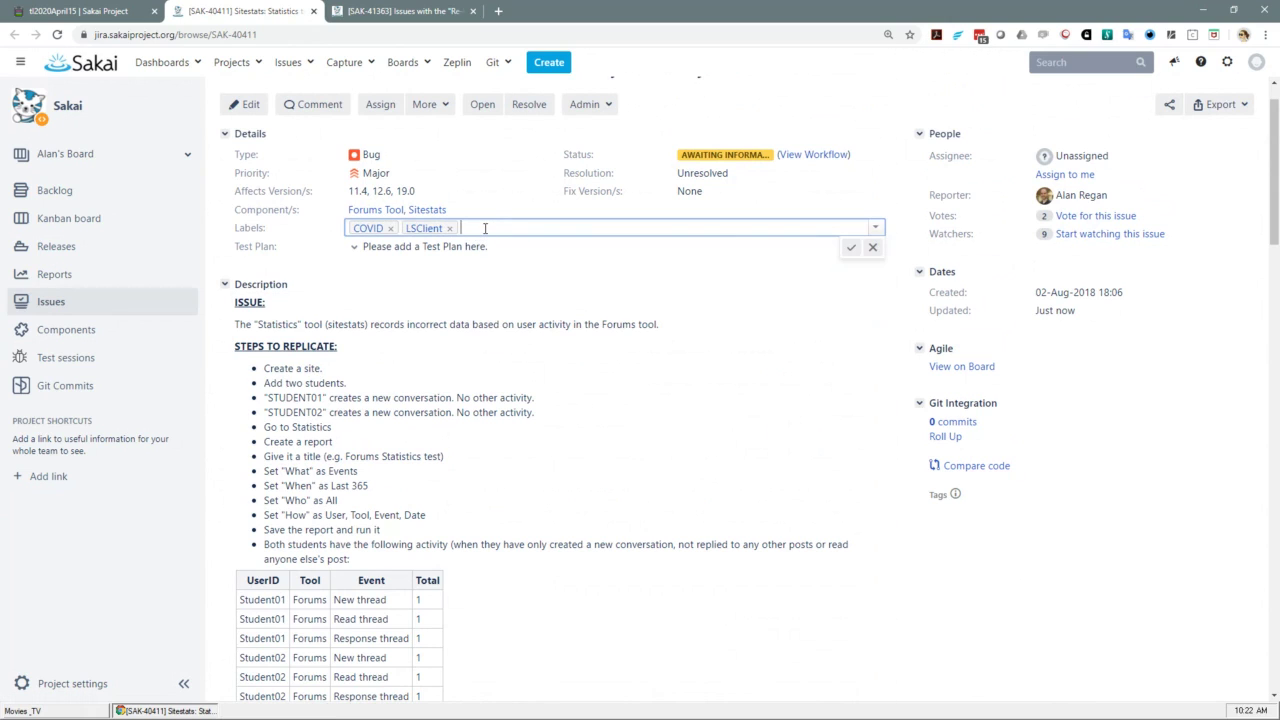
{"action": "type", "text": "TLR"}
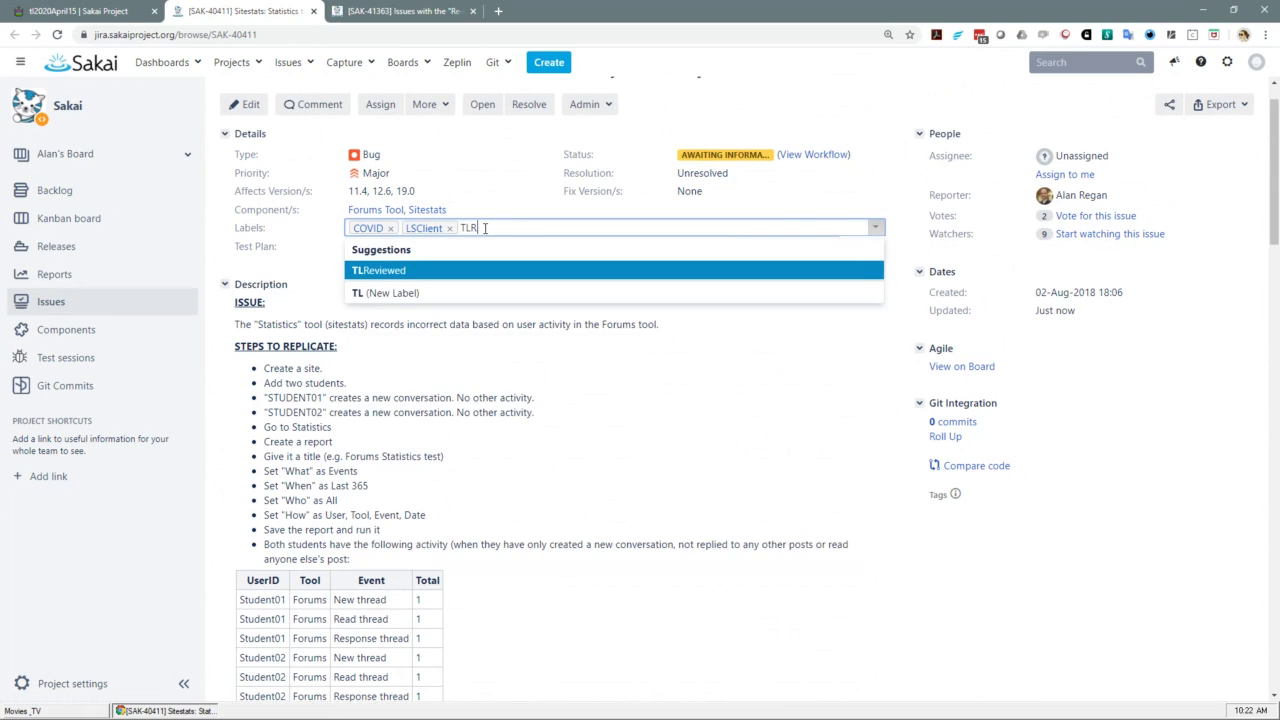
{"action": "left_click", "coordinate": [418, 270]}
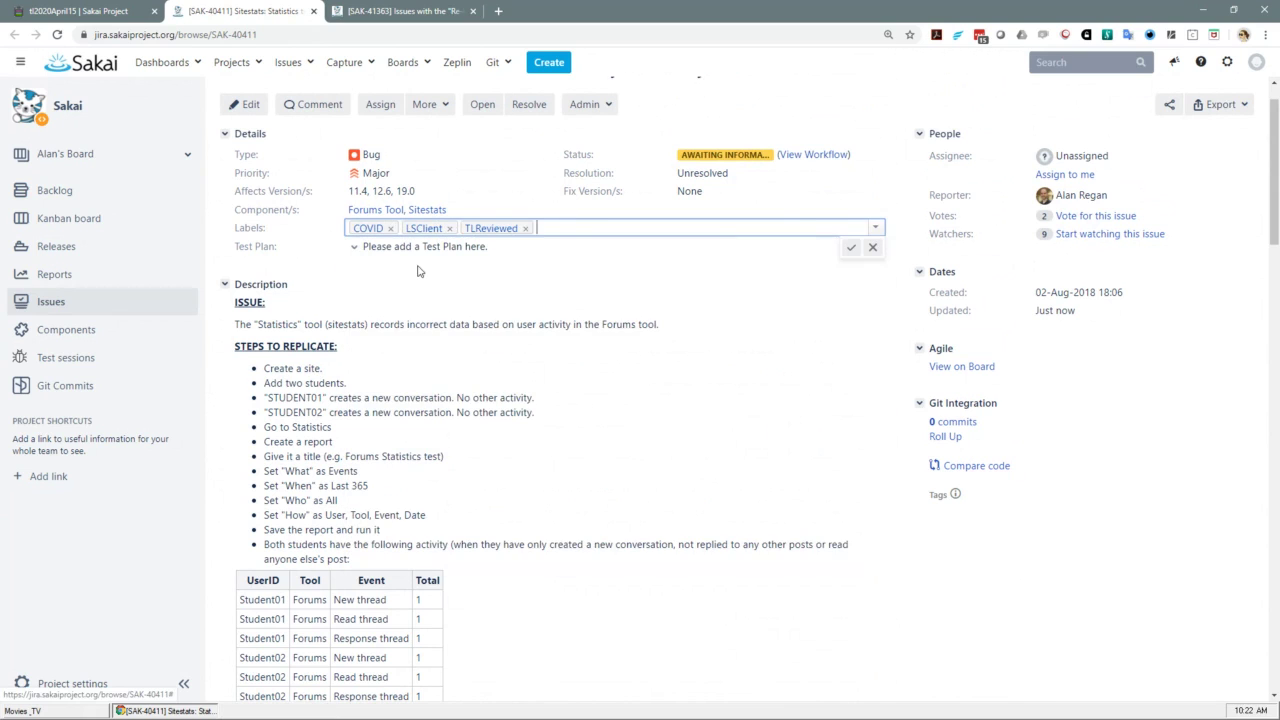
{"action": "left_click", "coordinate": [850, 249]}
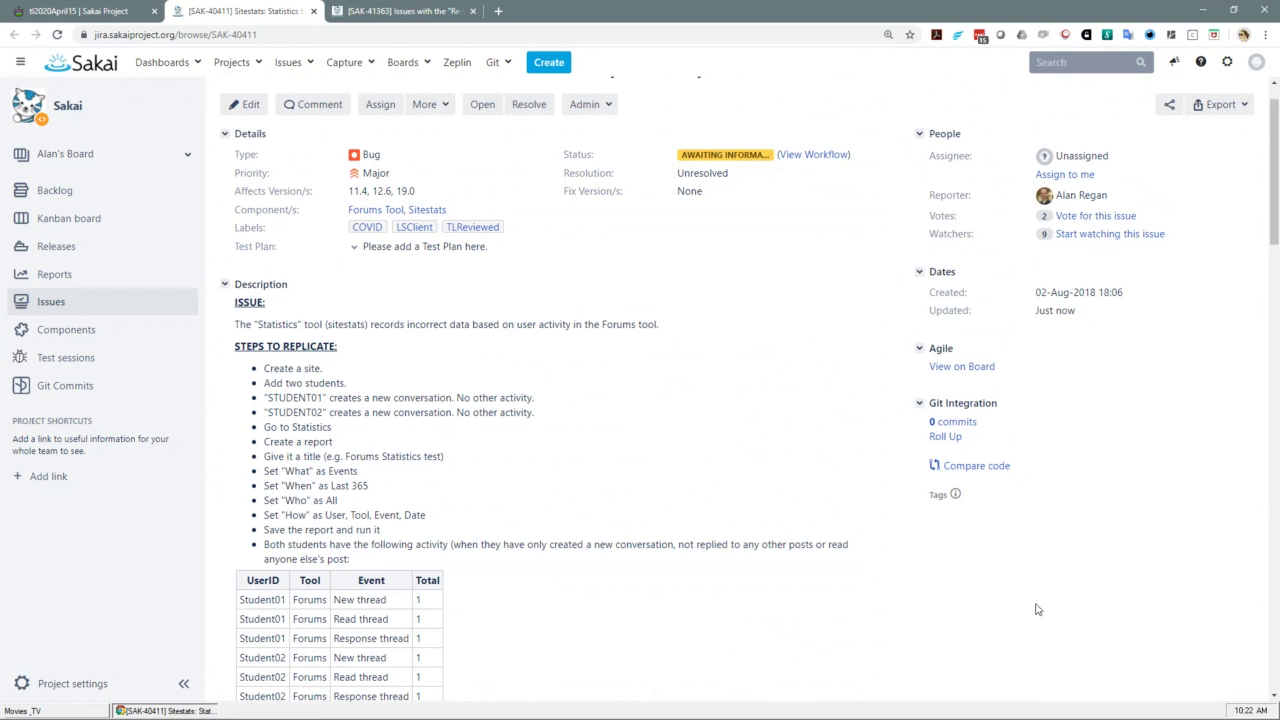
Re-read the SAK-40411 description, statistics tables and closing comments, and return to the issue's details
{"action": "scroll", "coordinate": [1036, 609], "scroll_direction": "down", "scroll_amount": 2}
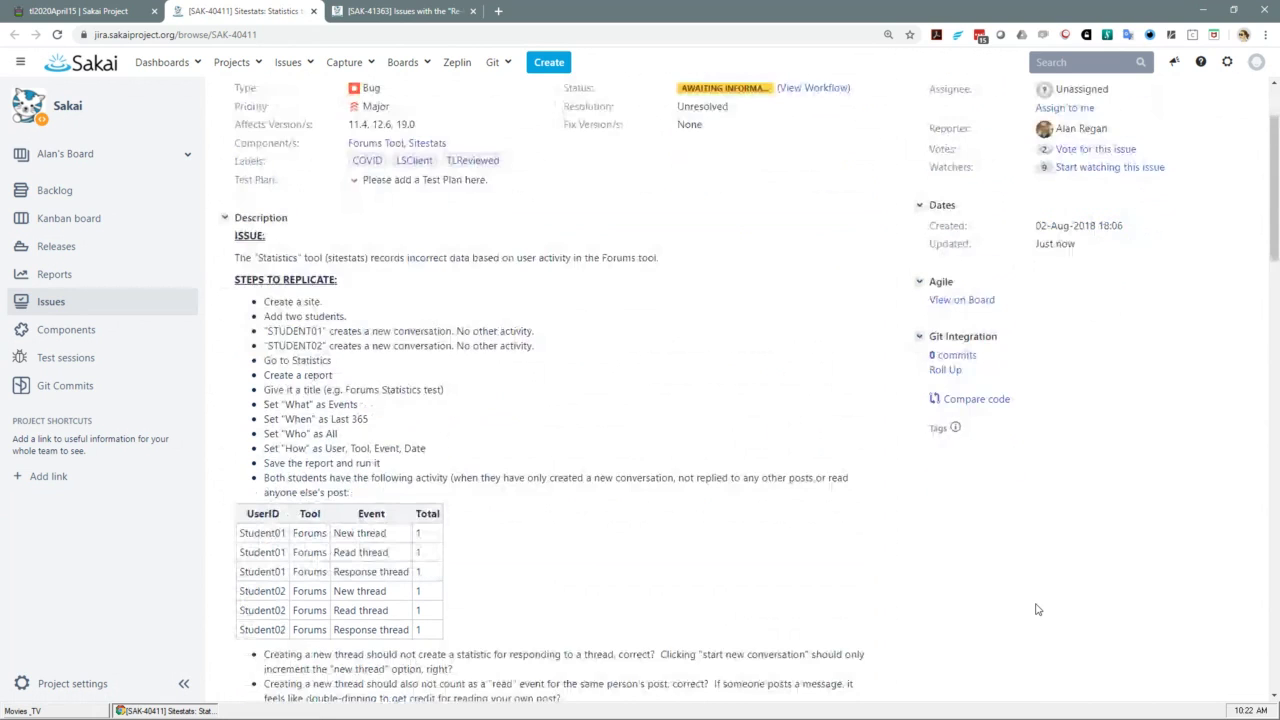
{"action": "scroll", "coordinate": [1036, 609], "scroll_direction": "down", "scroll_amount": 3}
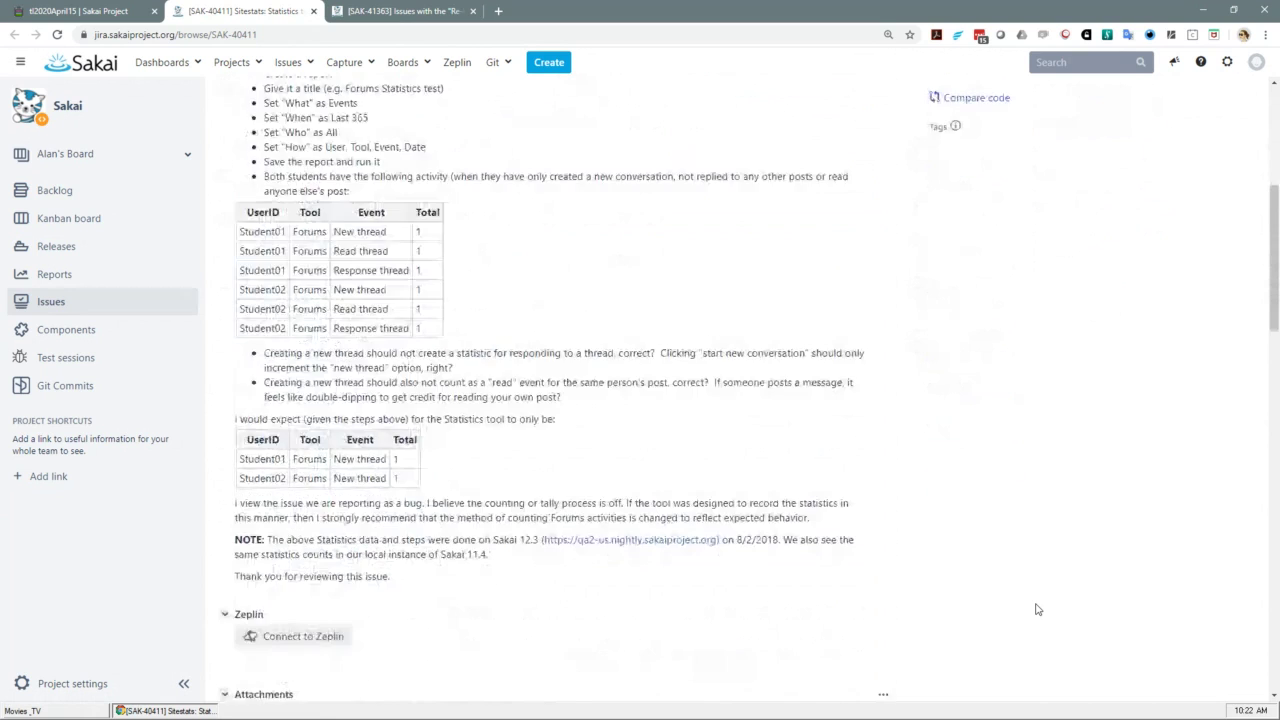
{"action": "scroll", "coordinate": [909, 461], "scroll_direction": "up", "scroll_amount": 2}
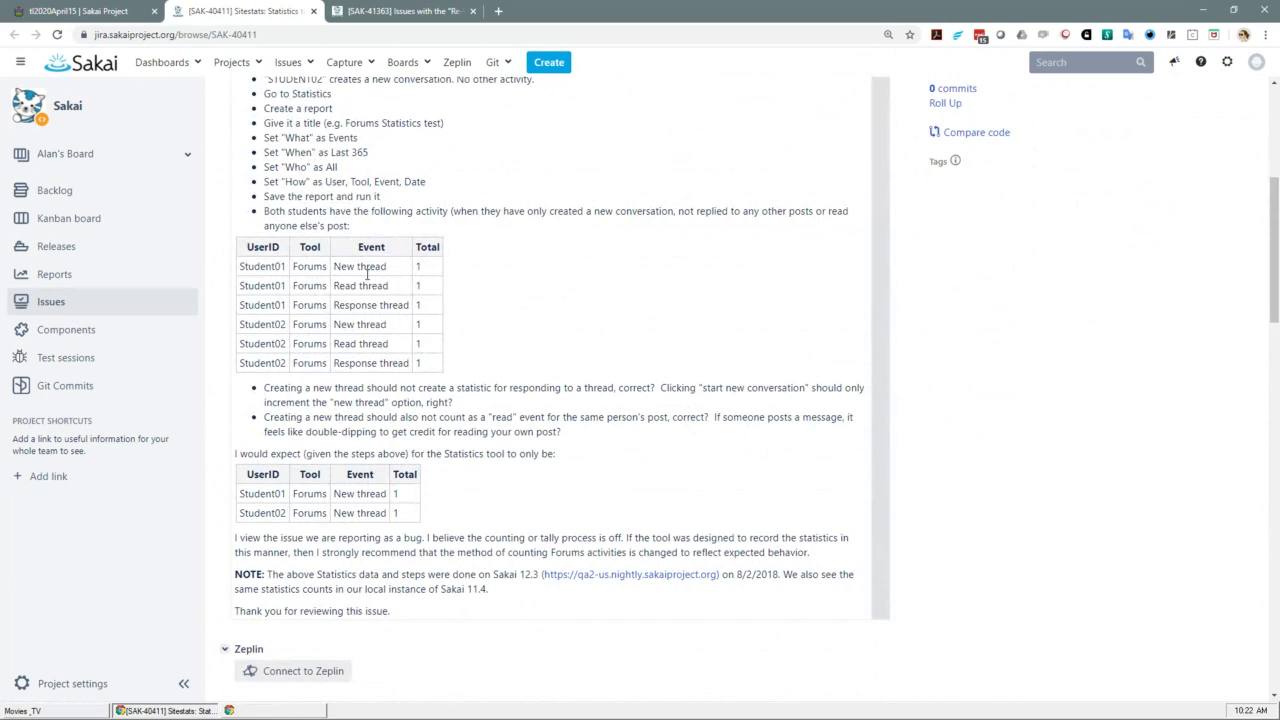
{"action": "scroll", "coordinate": [1200, 350], "scroll_direction": "down", "scroll_amount": 1}
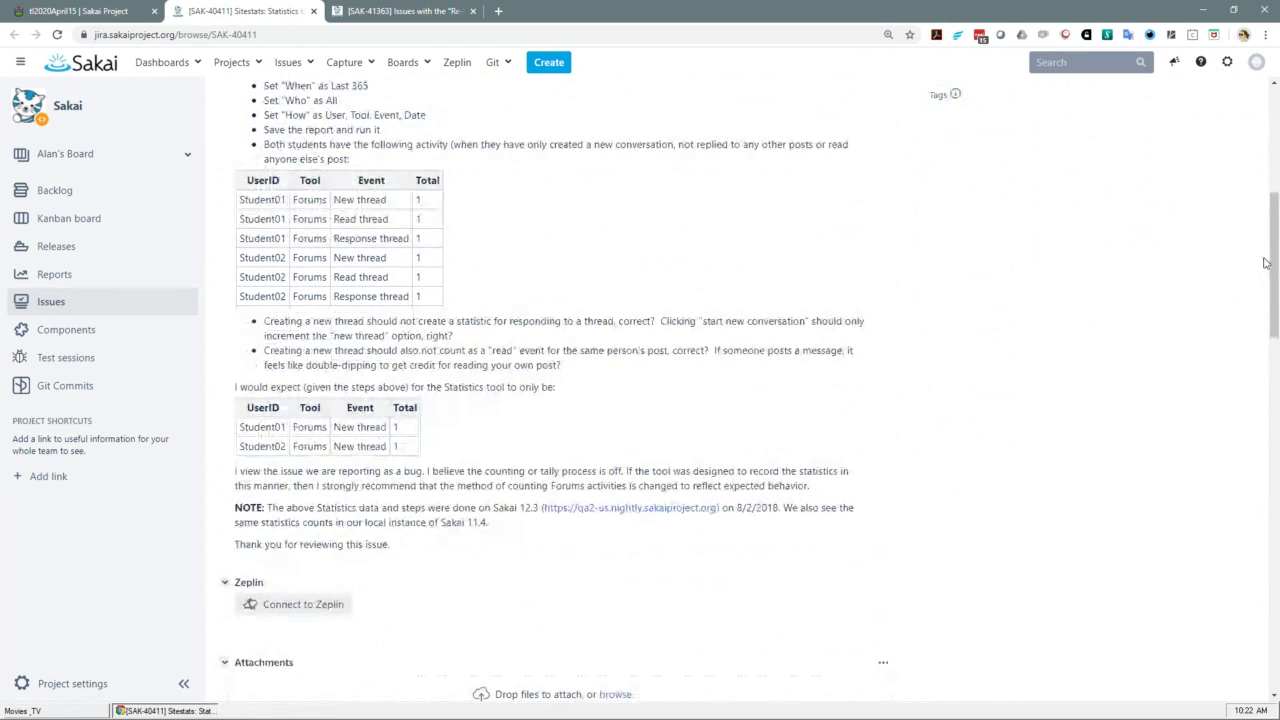
{"action": "left_click_drag", "start_coordinate": [1273, 271], "coordinate": [1275, 613]}
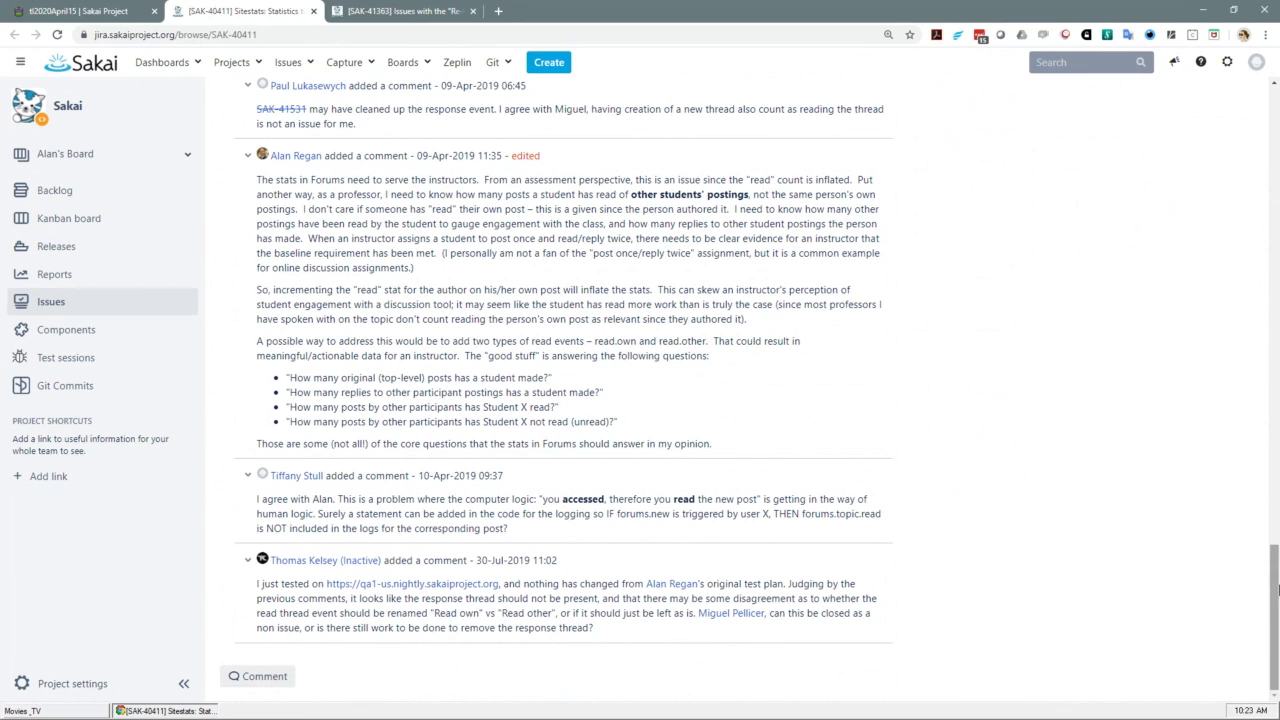
{"action": "left_click_drag", "start_coordinate": [1276, 590], "coordinate": [1274, 577]}
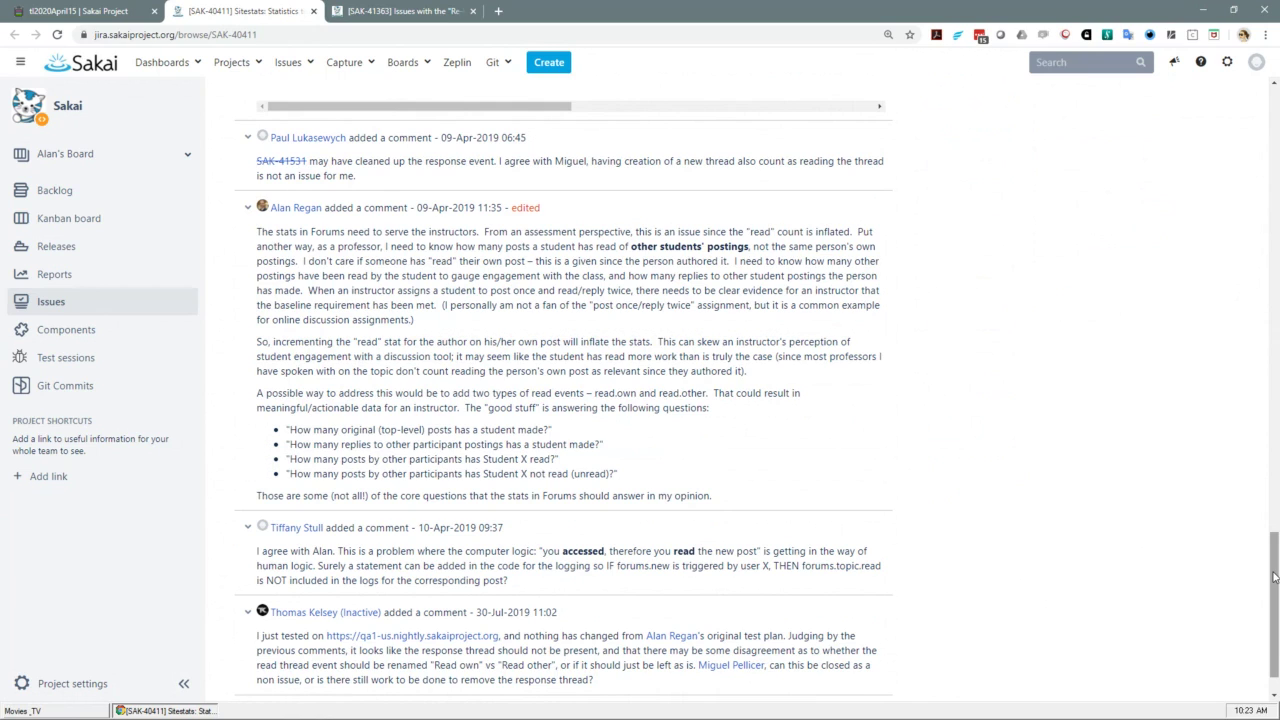
{"action": "left_click_drag", "start_coordinate": [1274, 577], "coordinate": [1274, 148]}
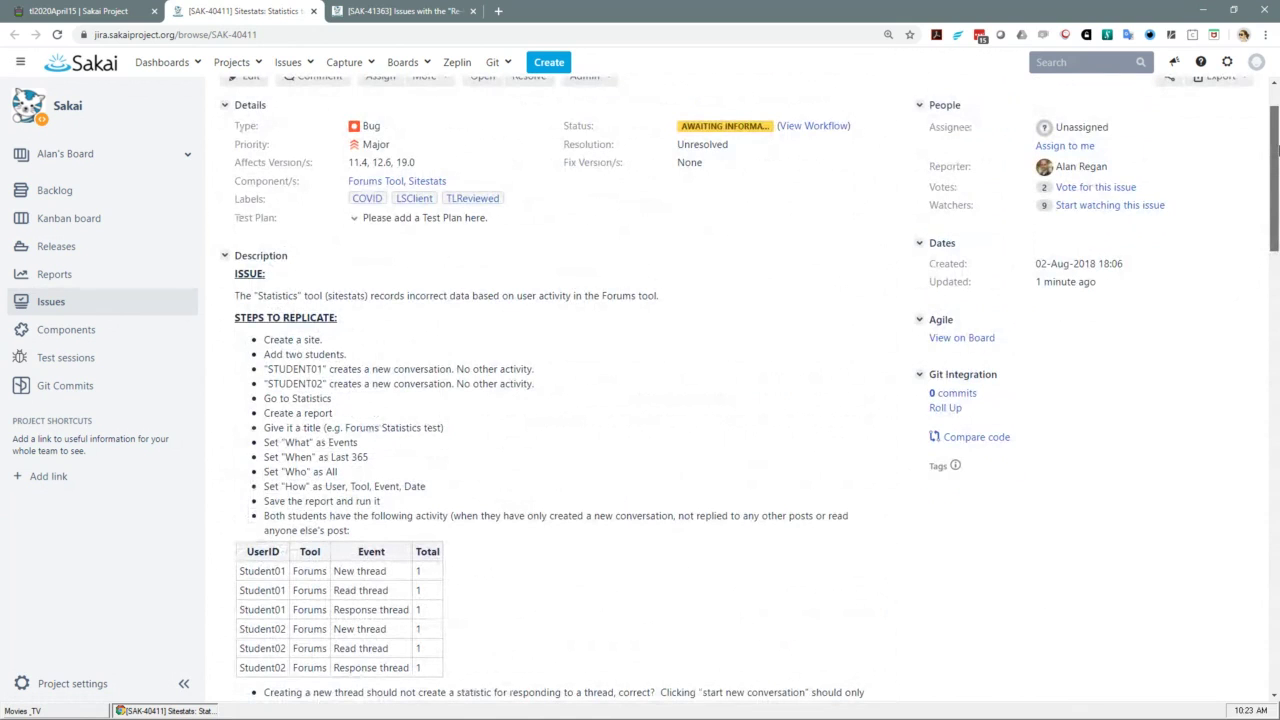
{"action": "left_click_drag", "start_coordinate": [1276, 150], "coordinate": [1275, 135]}
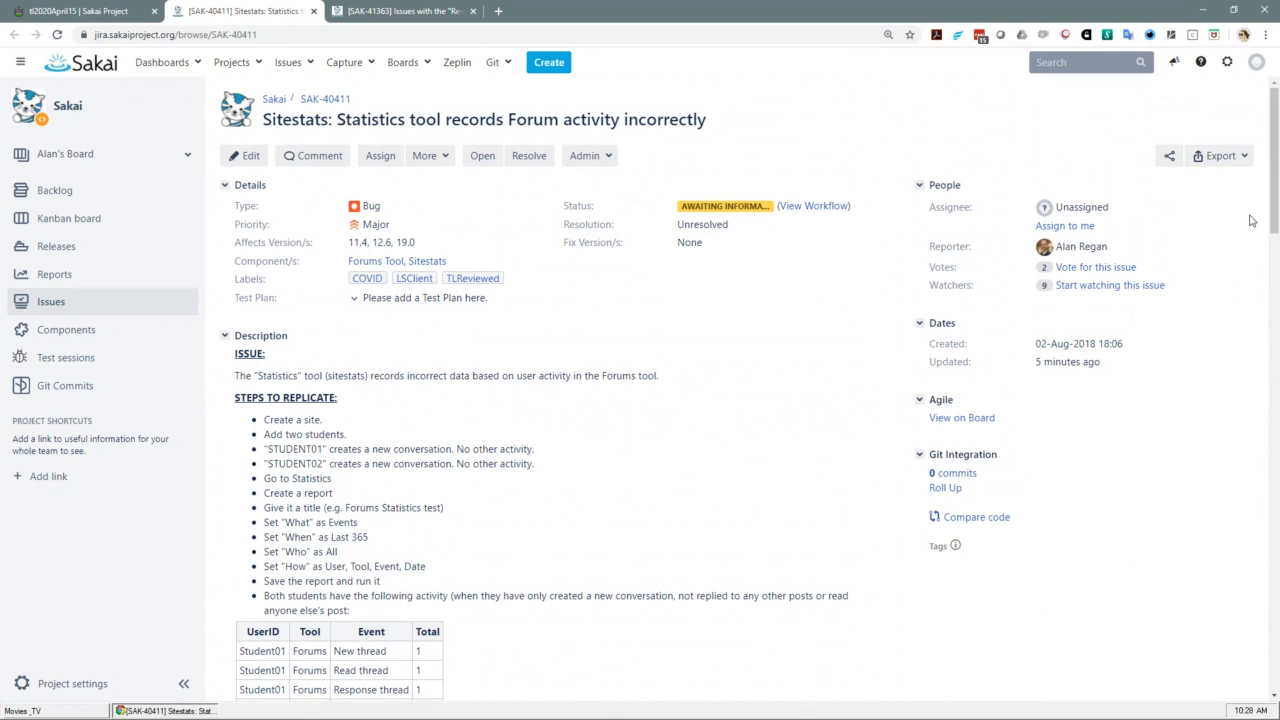
Reload SAK-40411 and read the newest comment with the group's review
{"action": "left_click_drag", "start_coordinate": [1274, 211], "coordinate": [1276, 678]}
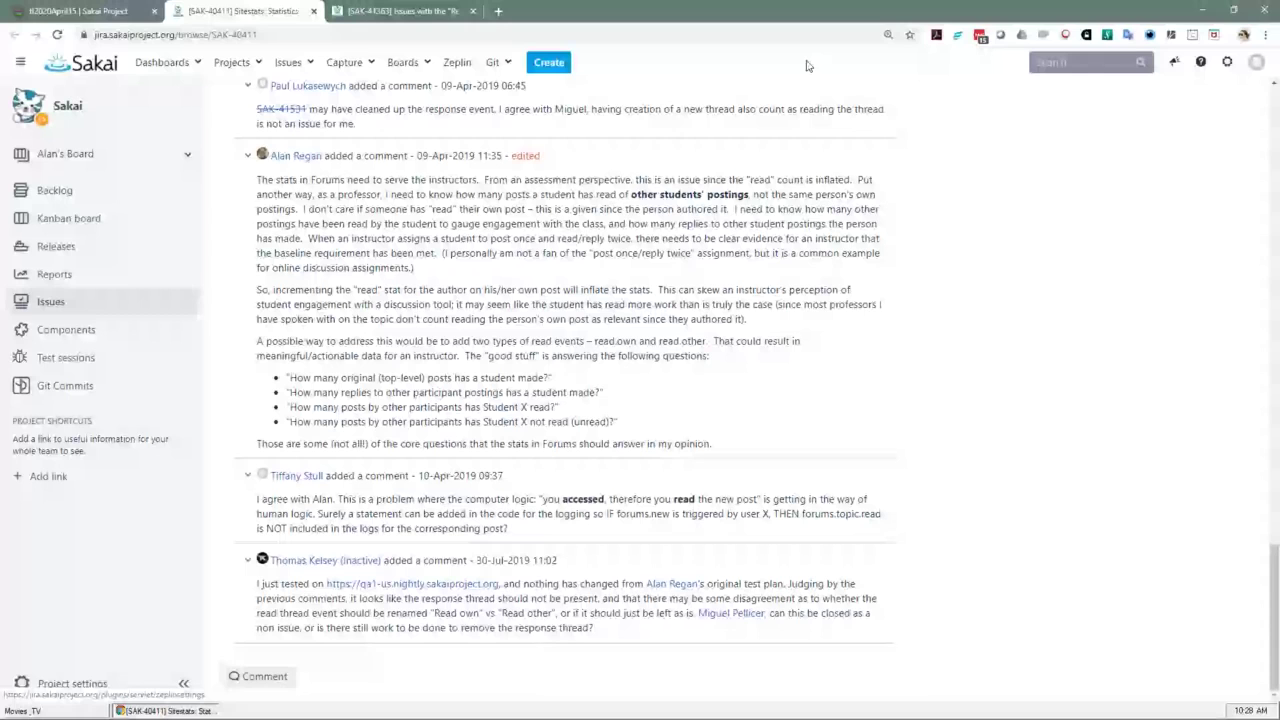
{"action": "key", "text": "F5"}
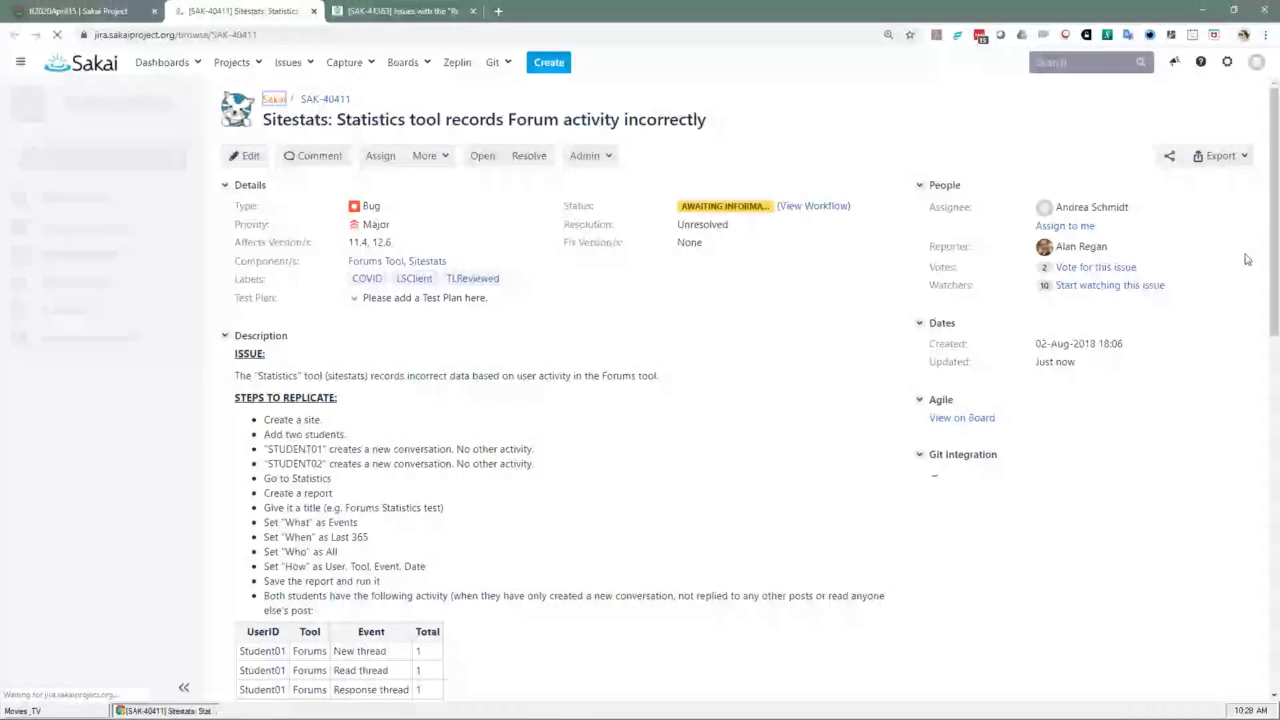
{"action": "left_click_drag", "start_coordinate": [1274, 200], "coordinate": [1276, 680]}
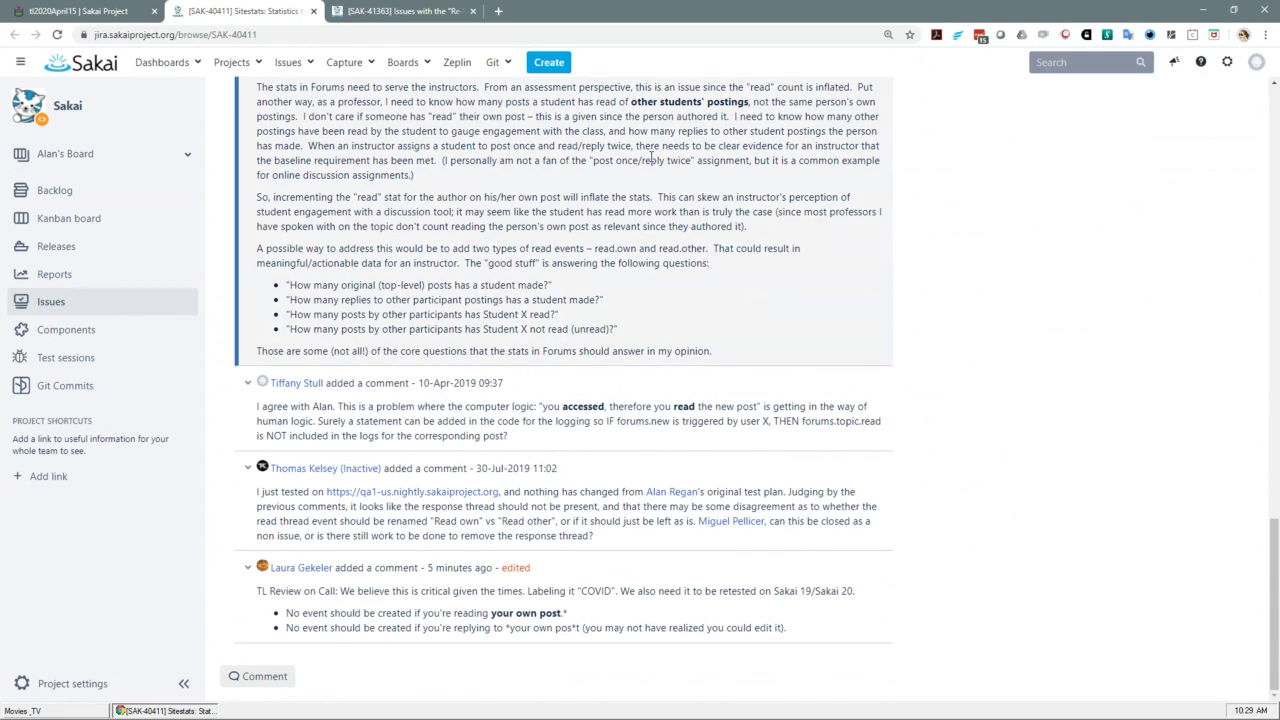
Return to the tl2020April15 meeting notes, open issue SAK-43487 about a Gradebook comment log, and enlarge its page text for reading
{"action": "left_click", "coordinate": [75, 11]}
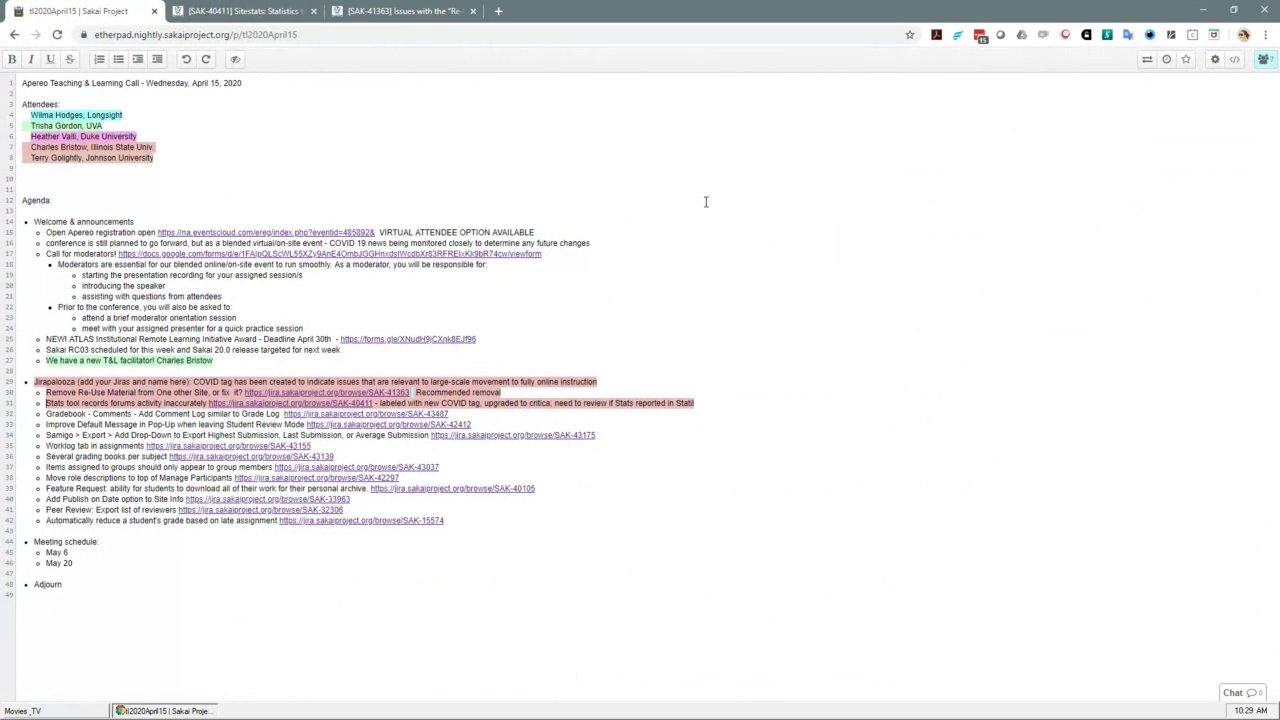
{"action": "left_click", "coordinate": [357, 415]}
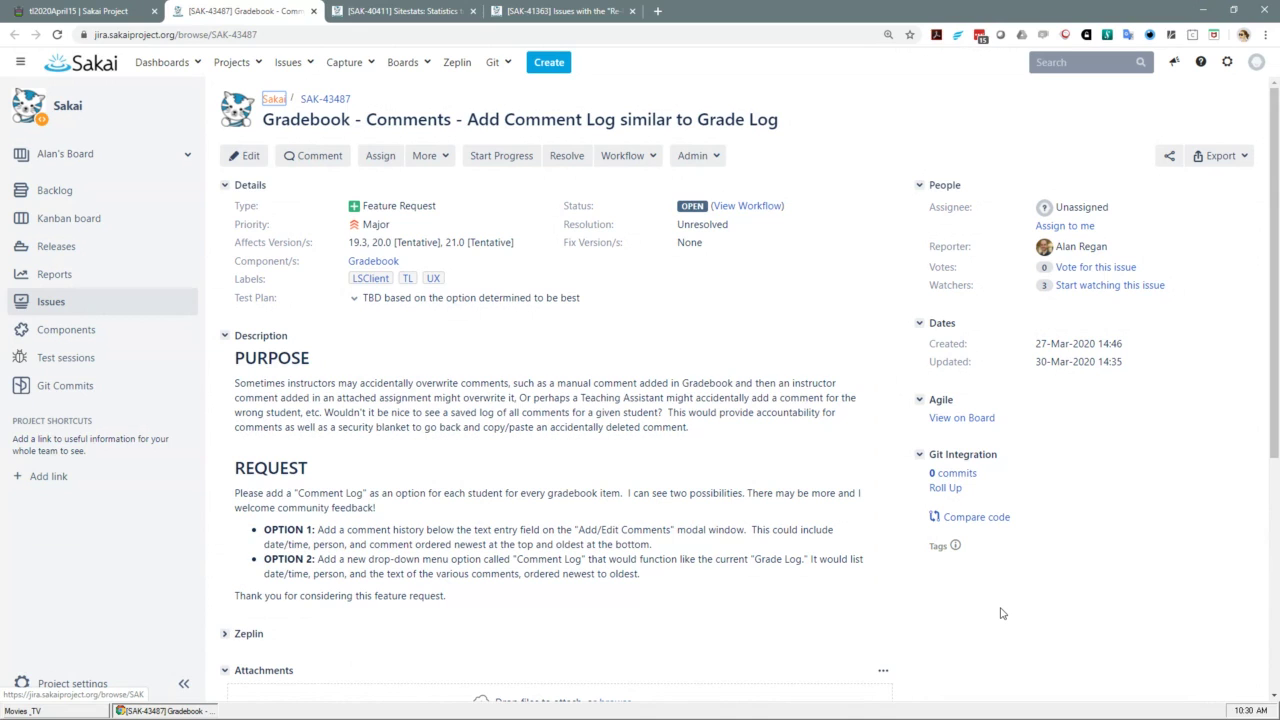
{"action": "scroll", "coordinate": [1004, 613], "scroll_direction": "down", "scroll_amount": 2}
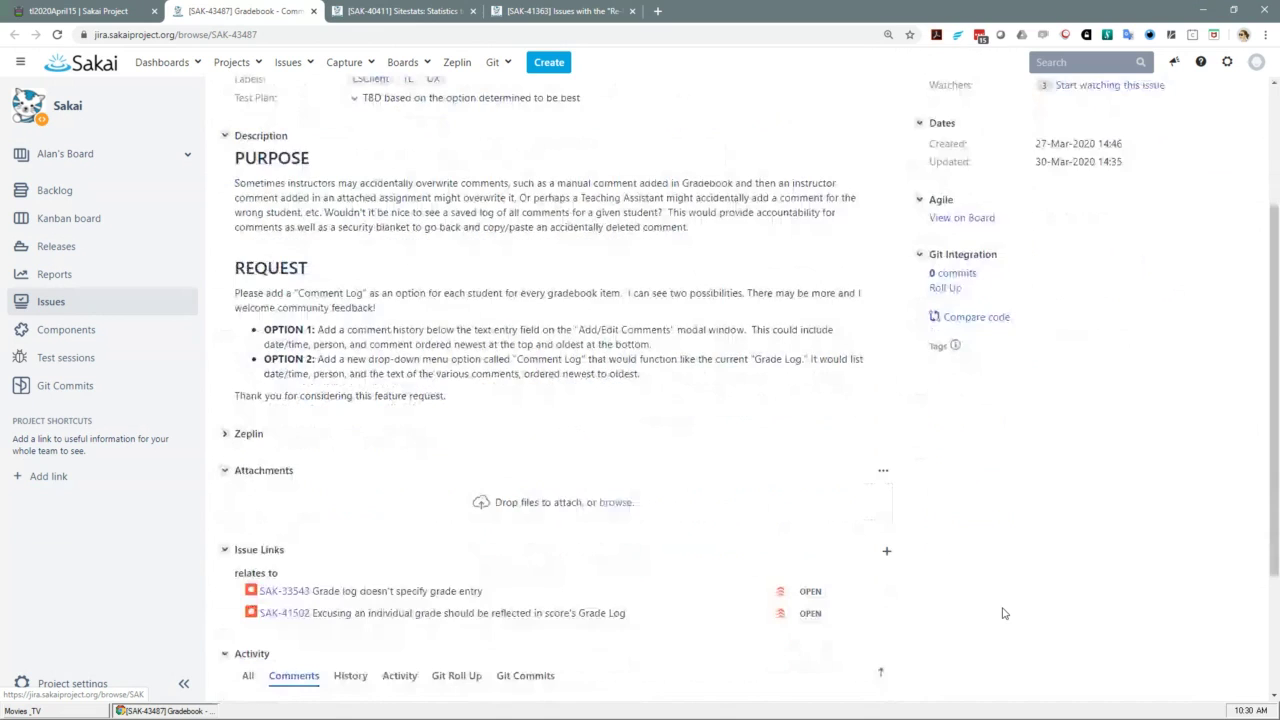
{"action": "scroll", "coordinate": [1004, 613], "scroll_direction": "down", "scroll_amount": 2}
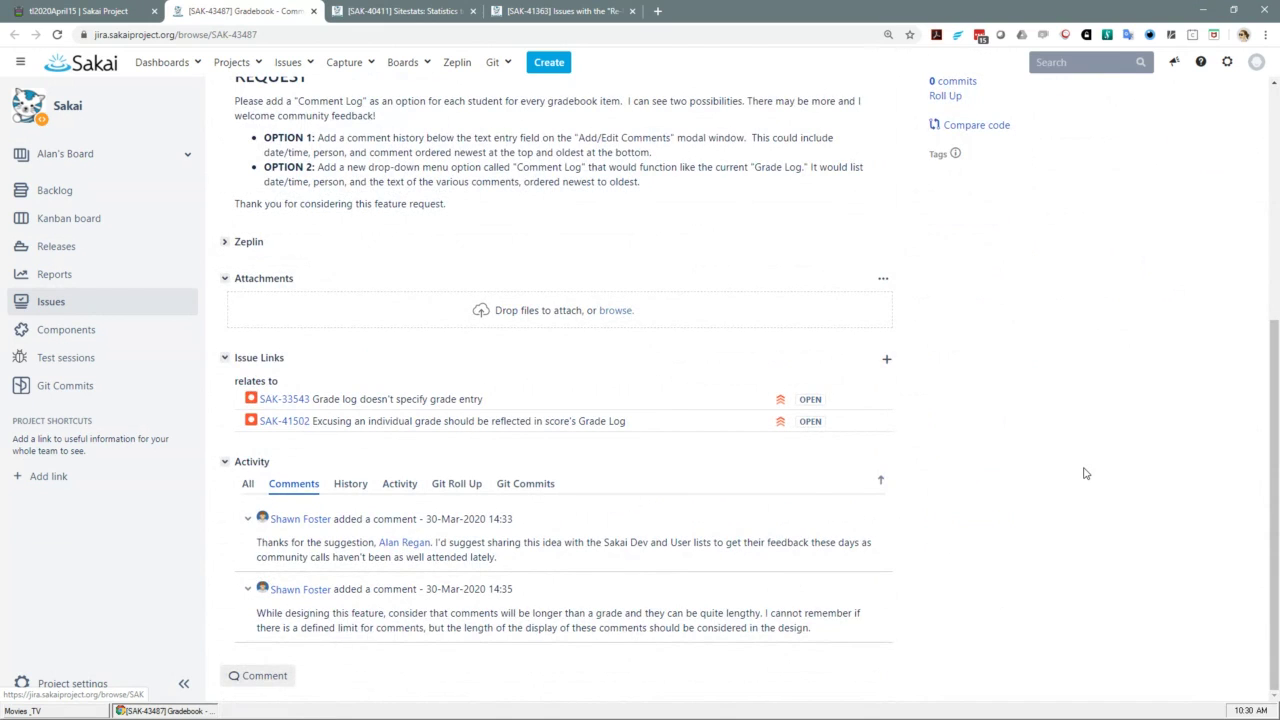
{"action": "key", "text": "ctrl+plus"}
{"action": "key", "text": "ctrl+plus"}
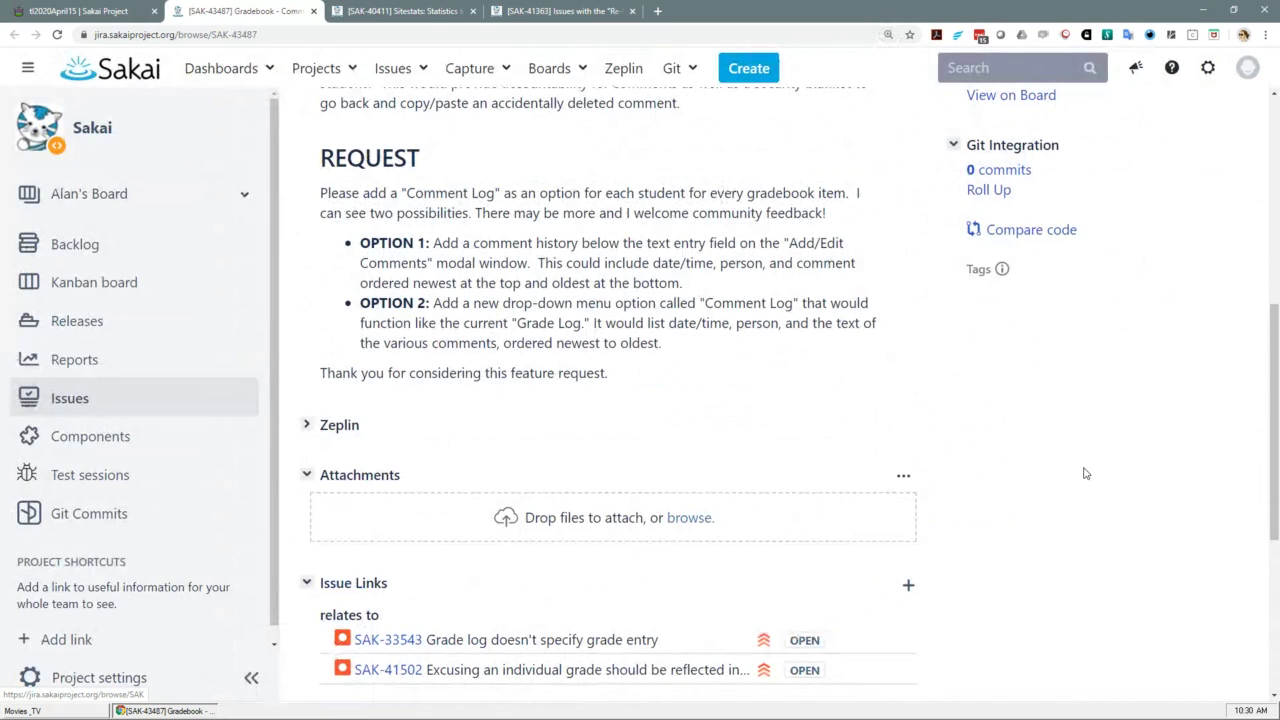
{"action": "key", "text": "ctrl+plus"}
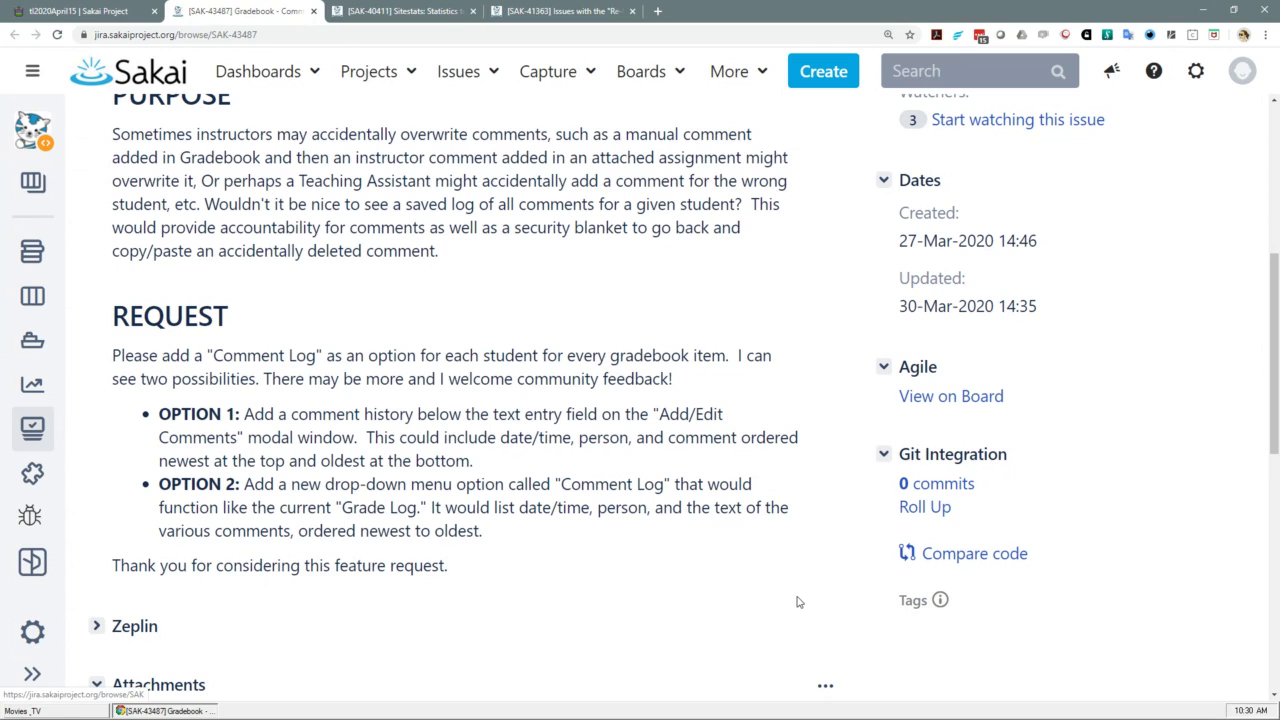
Read the request options, issue links and comments of SAK-43487, and go back to its purpose and request text
{"action": "scroll", "coordinate": [797, 602], "scroll_direction": "down", "scroll_amount": 1}
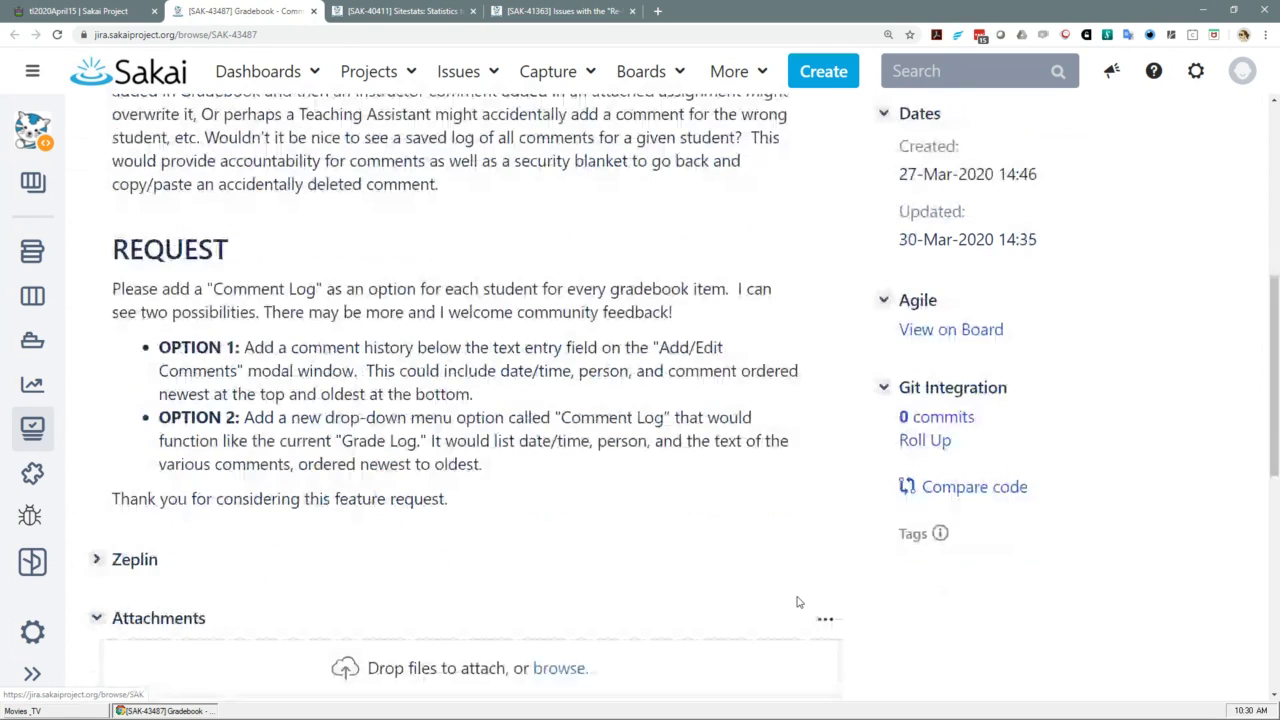
{"action": "scroll", "coordinate": [817, 598], "scroll_direction": "down", "scroll_amount": 2}
{"action": "scroll", "coordinate": [817, 598], "scroll_direction": "down", "scroll_amount": 1}
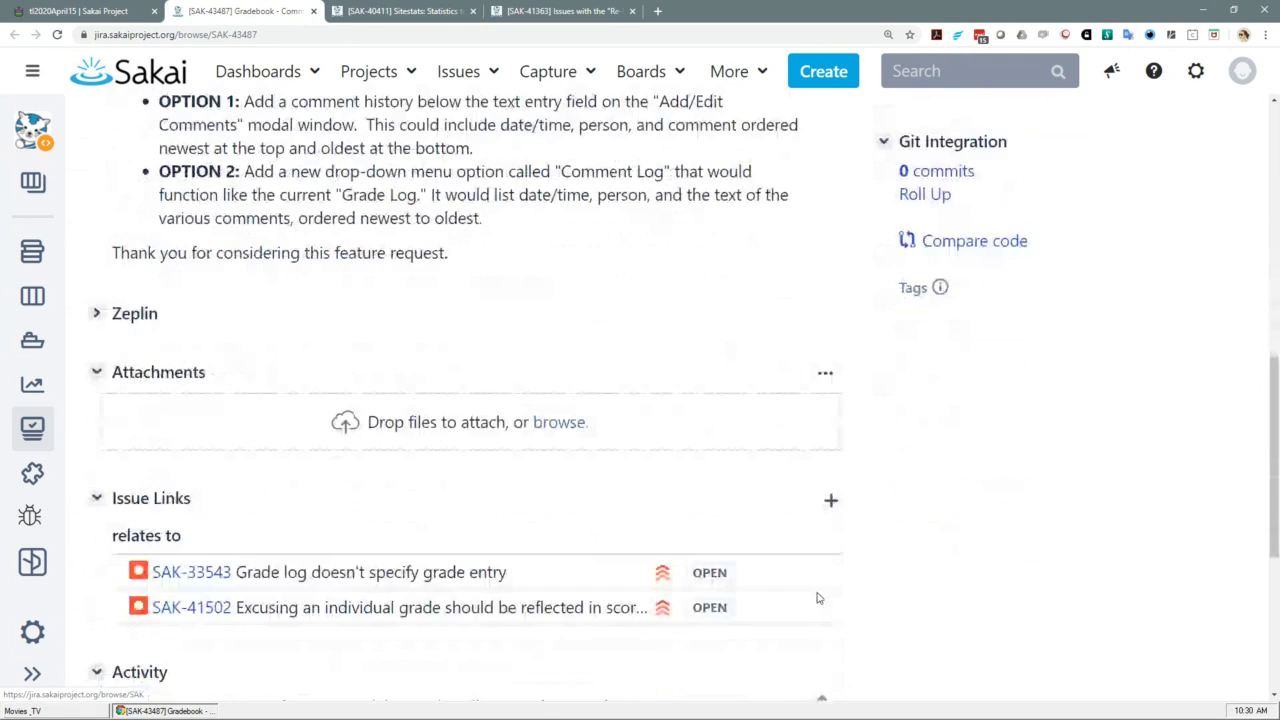
{"action": "scroll", "coordinate": [817, 598], "scroll_direction": "down", "scroll_amount": 3}
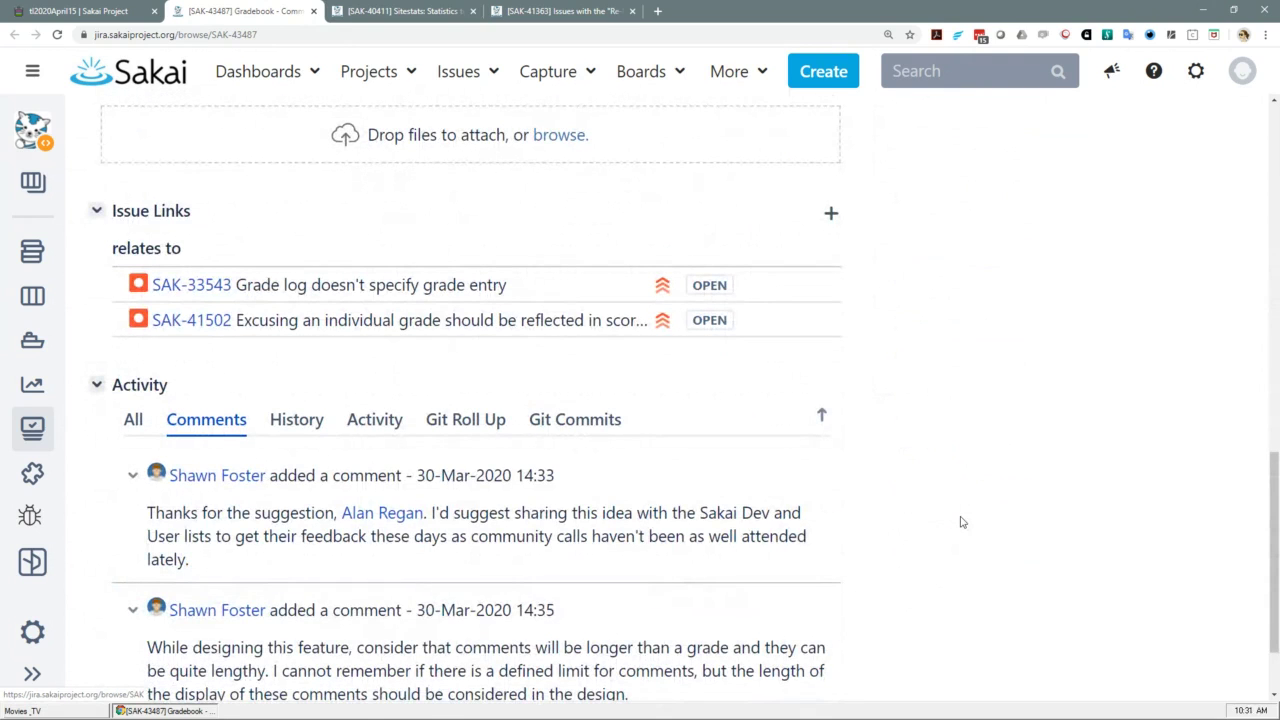
{"action": "scroll", "coordinate": [962, 522], "scroll_direction": "down", "scroll_amount": 1}
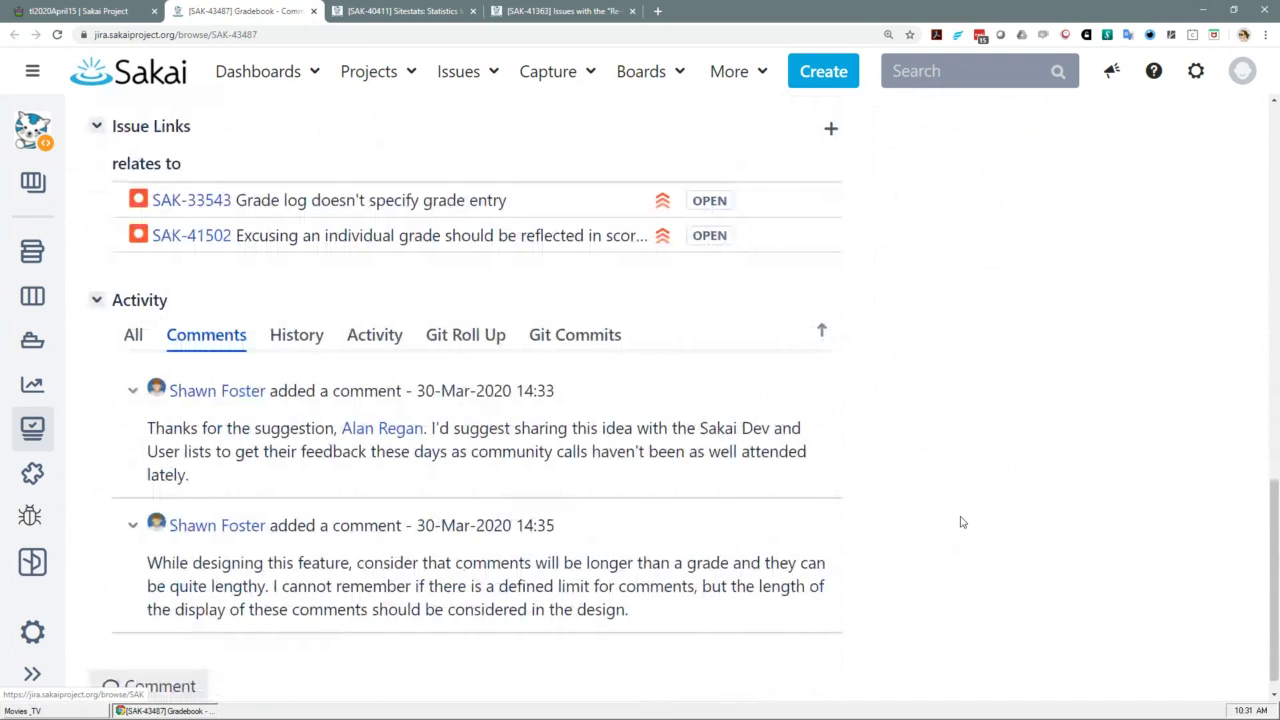
{"action": "scroll", "coordinate": [962, 522], "scroll_direction": "down", "scroll_amount": 1}
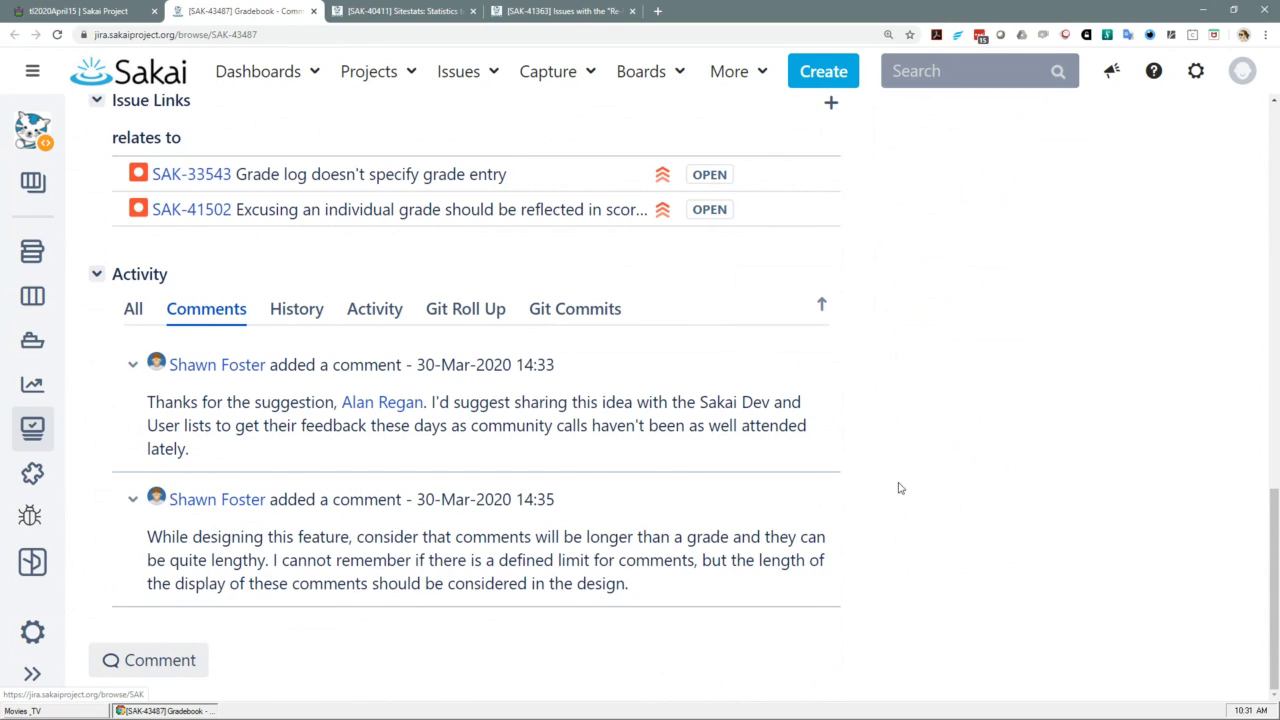
{"action": "scroll", "coordinate": [923, 561], "scroll_direction": "up", "scroll_amount": 1}
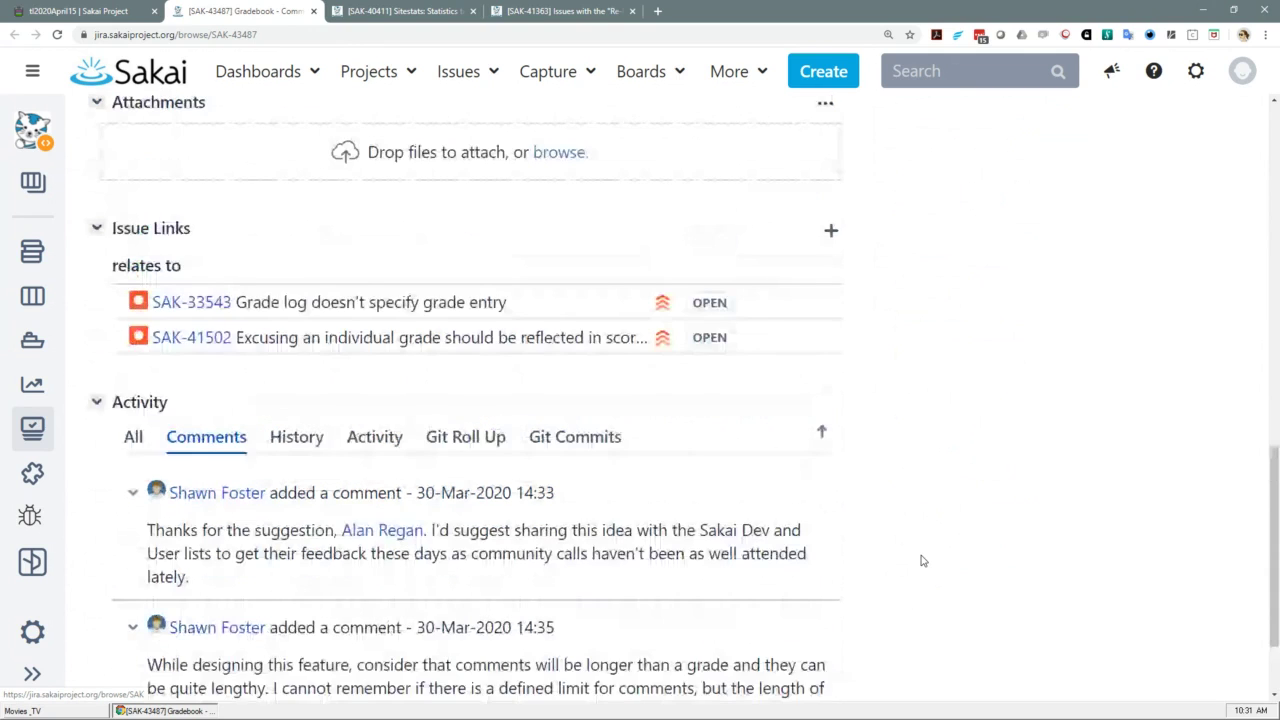
{"action": "scroll", "coordinate": [923, 561], "scroll_direction": "up", "scroll_amount": 1}
{"action": "scroll", "coordinate": [923, 561], "scroll_direction": "down", "scroll_amount": 1}
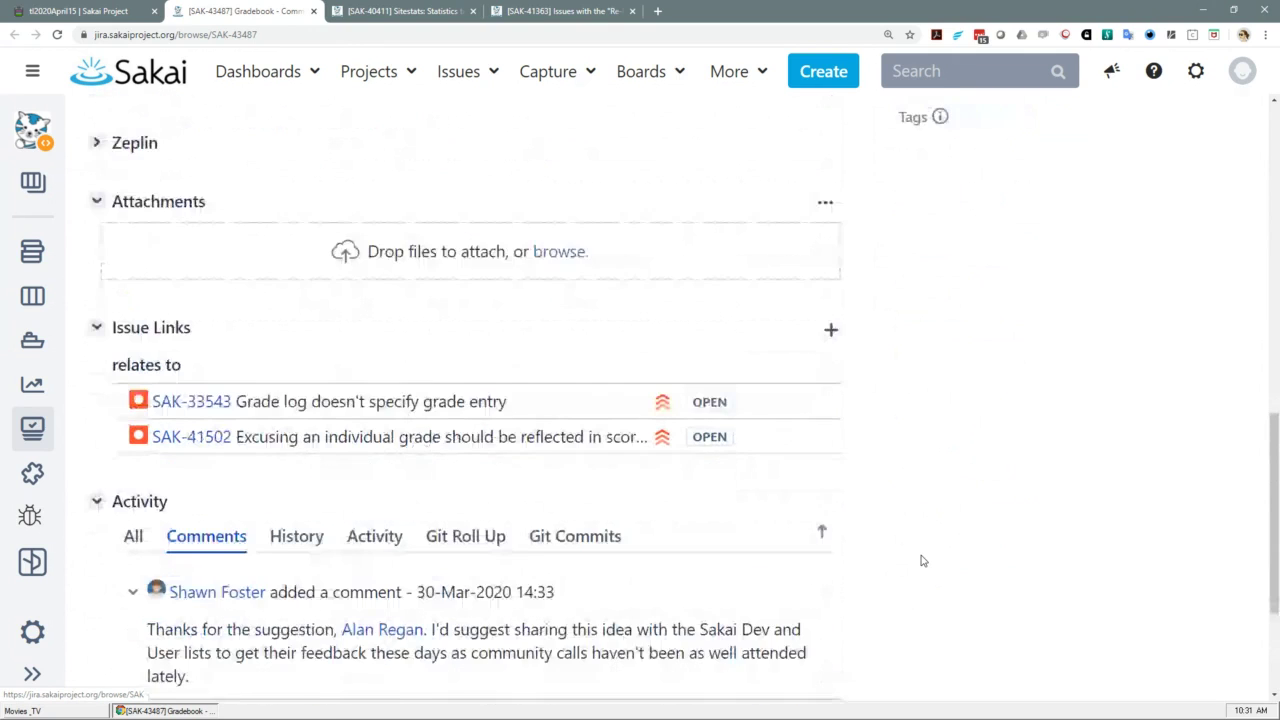
{"action": "scroll", "coordinate": [923, 561], "scroll_direction": "up", "scroll_amount": 3}
{"action": "scroll", "coordinate": [923, 561], "scroll_direction": "up", "scroll_amount": 1}
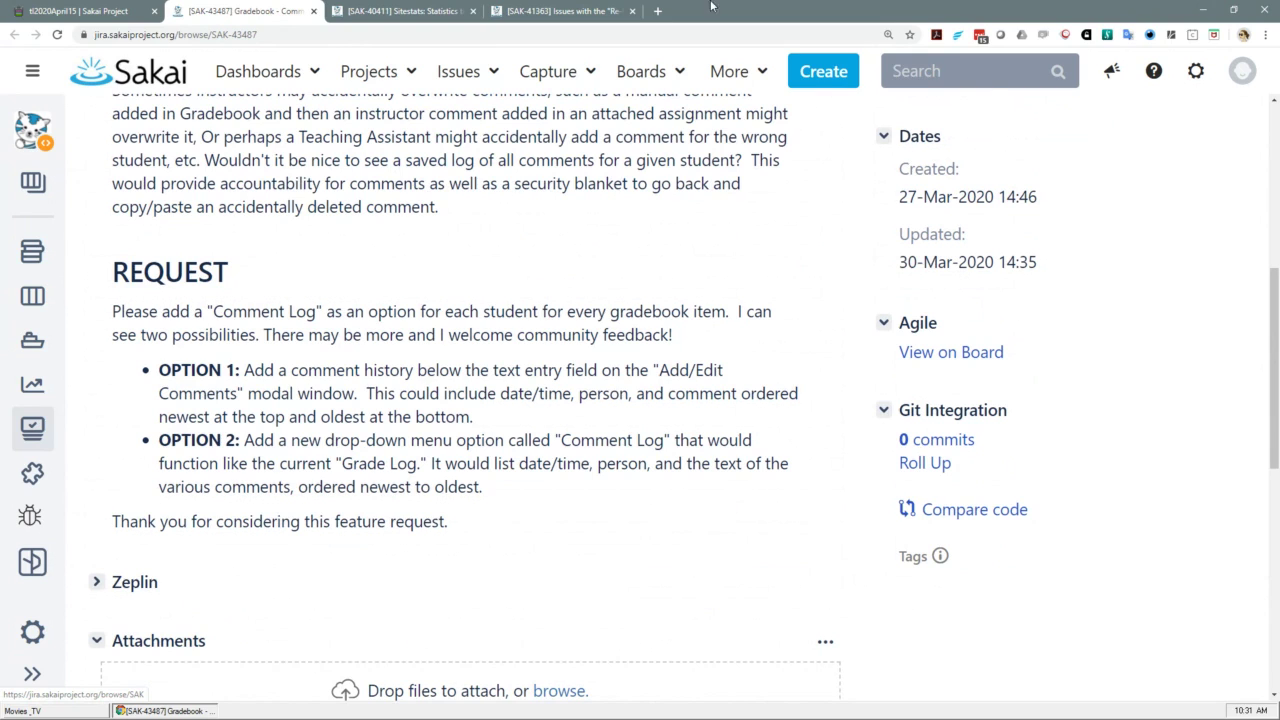
Open the 20.x Maintenance Branch on MySql test server from the Sakai nightly servers list in a new tab
{"action": "left_click", "coordinate": [659, 11]}
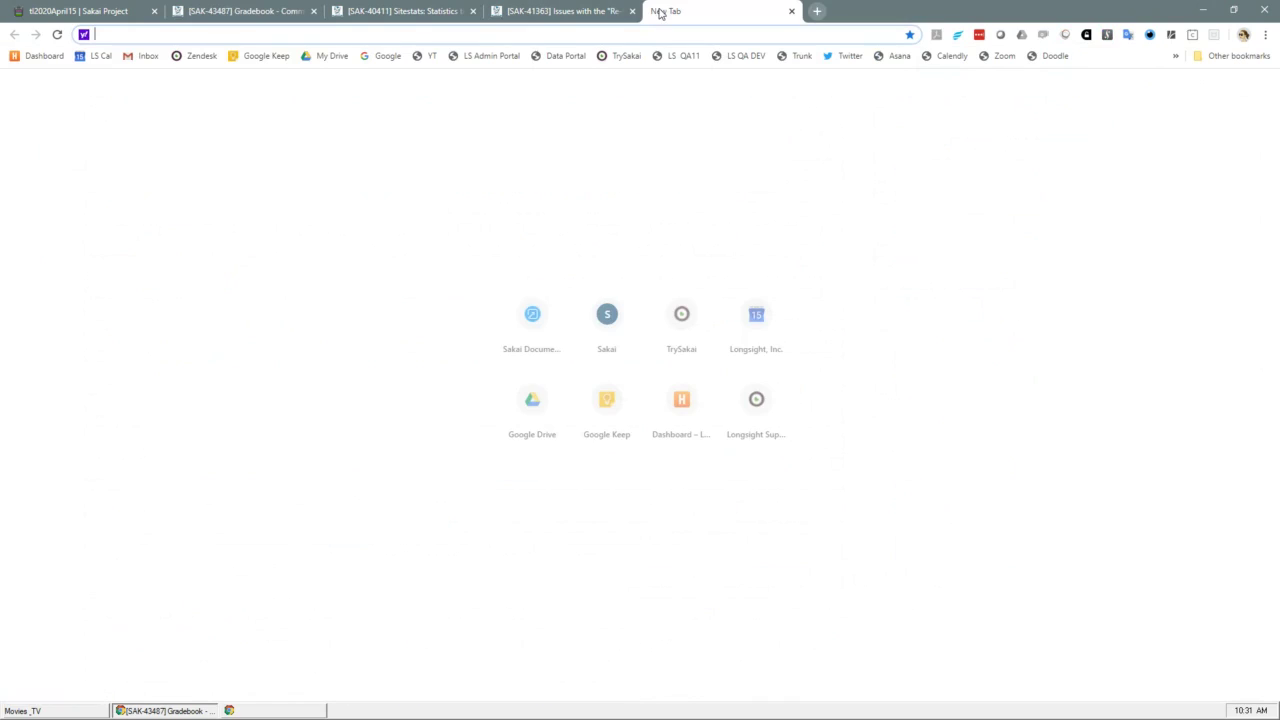
{"action": "left_click", "coordinate": [801, 57]}
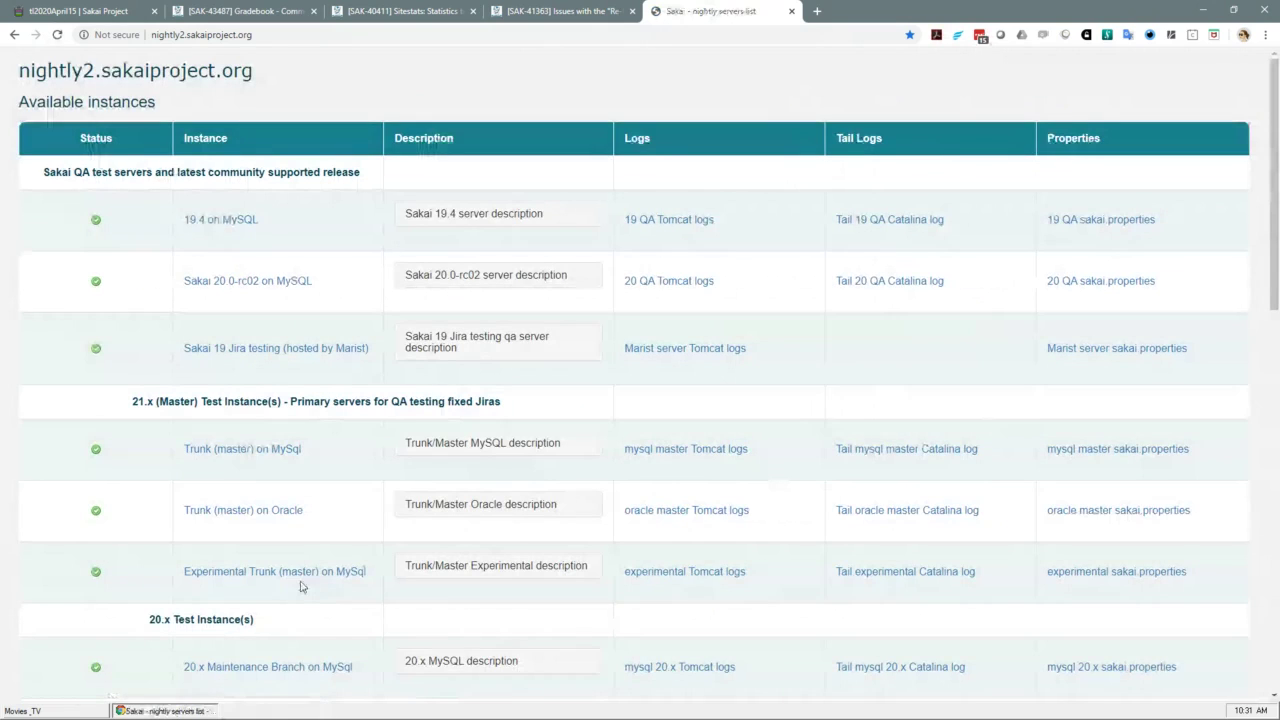
{"action": "left_click", "coordinate": [273, 667]}
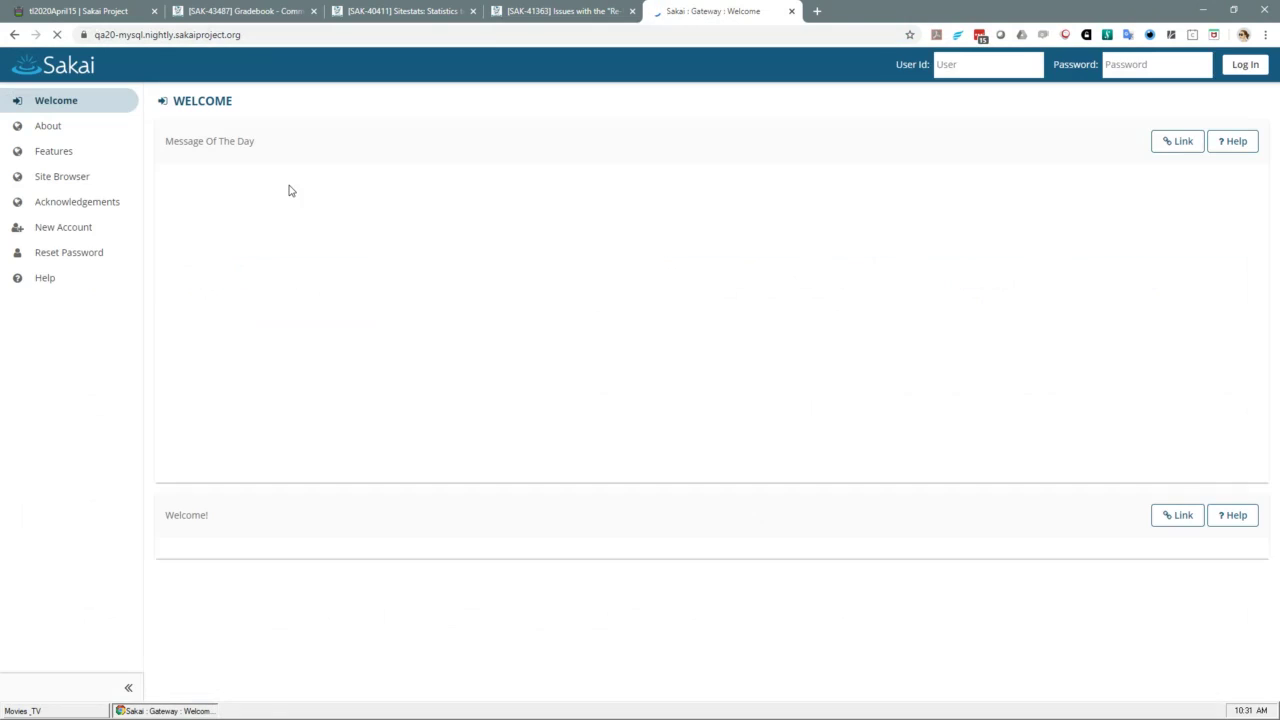
Log in to the test server with the saved demo instructor user ID and password
{"action": "left_click", "coordinate": [1025, 66]}
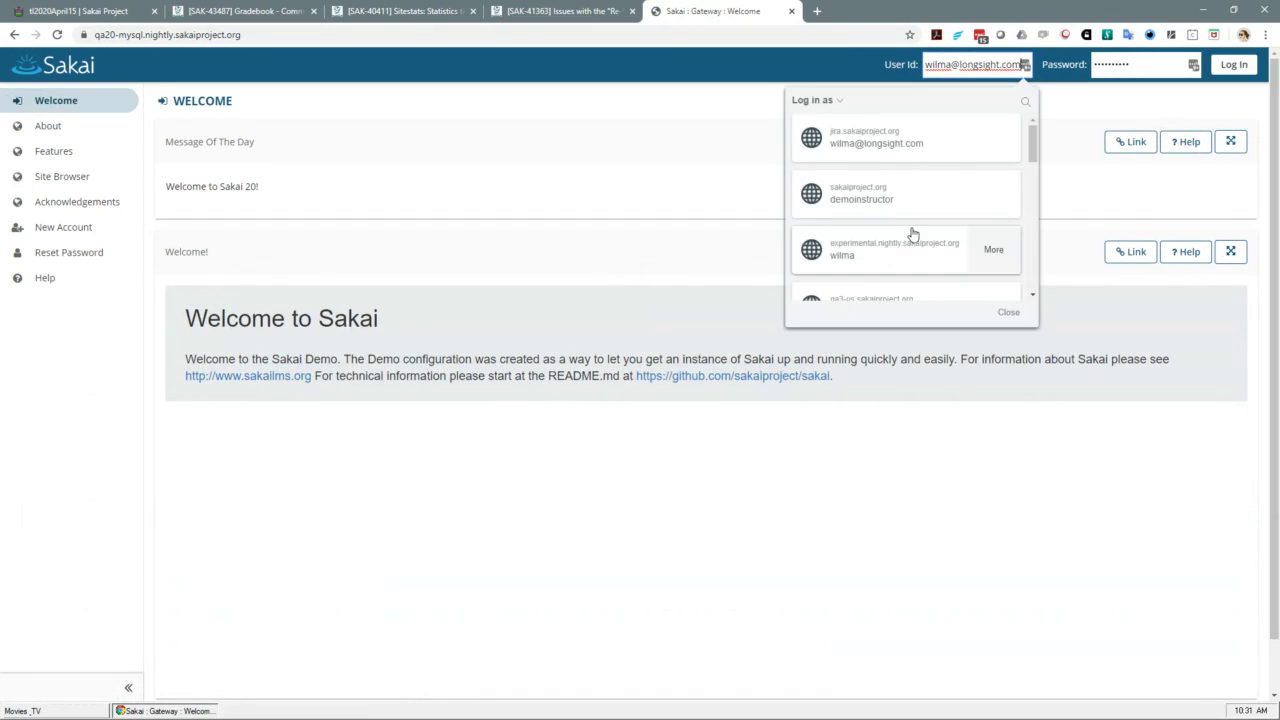
{"action": "left_click", "coordinate": [906, 189]}
{"action": "left_click", "coordinate": [1229, 64]}
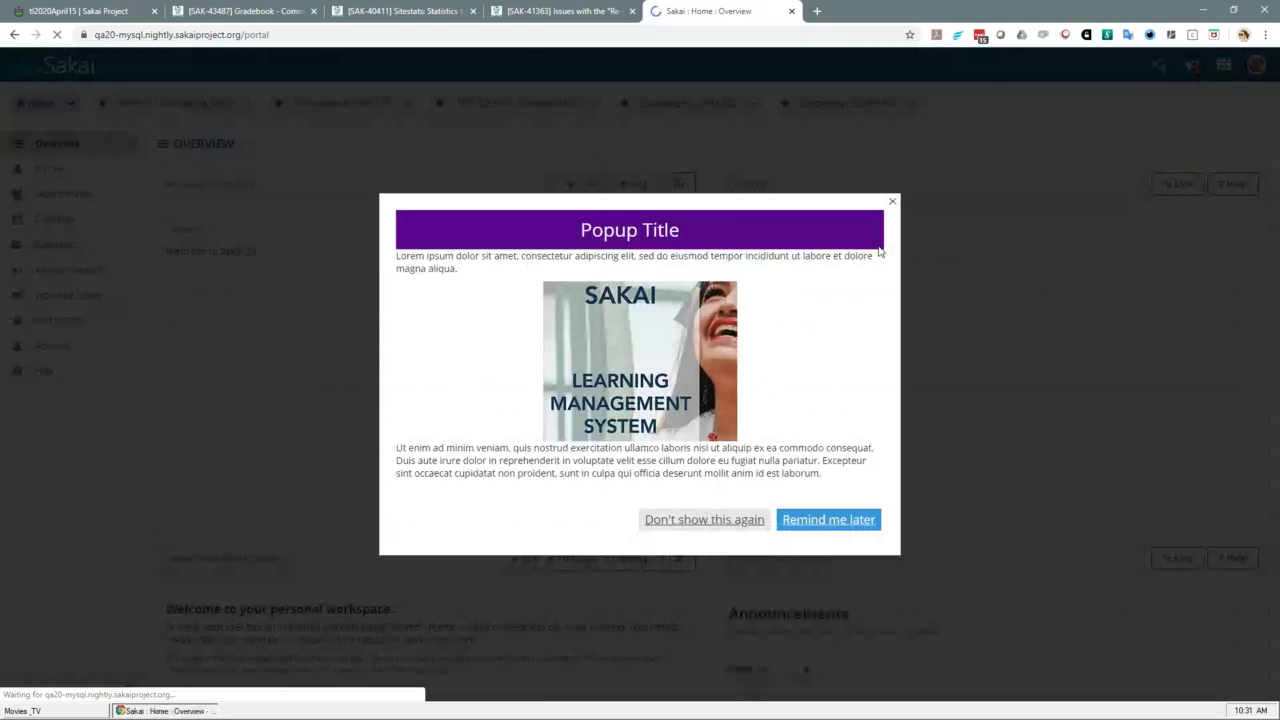
Dismiss the welcome popup and open the Gradebook of the TEST 003 015 Summer 2020 site
{"action": "left_click", "coordinate": [892, 200]}
{"action": "left_click", "coordinate": [466, 112]}
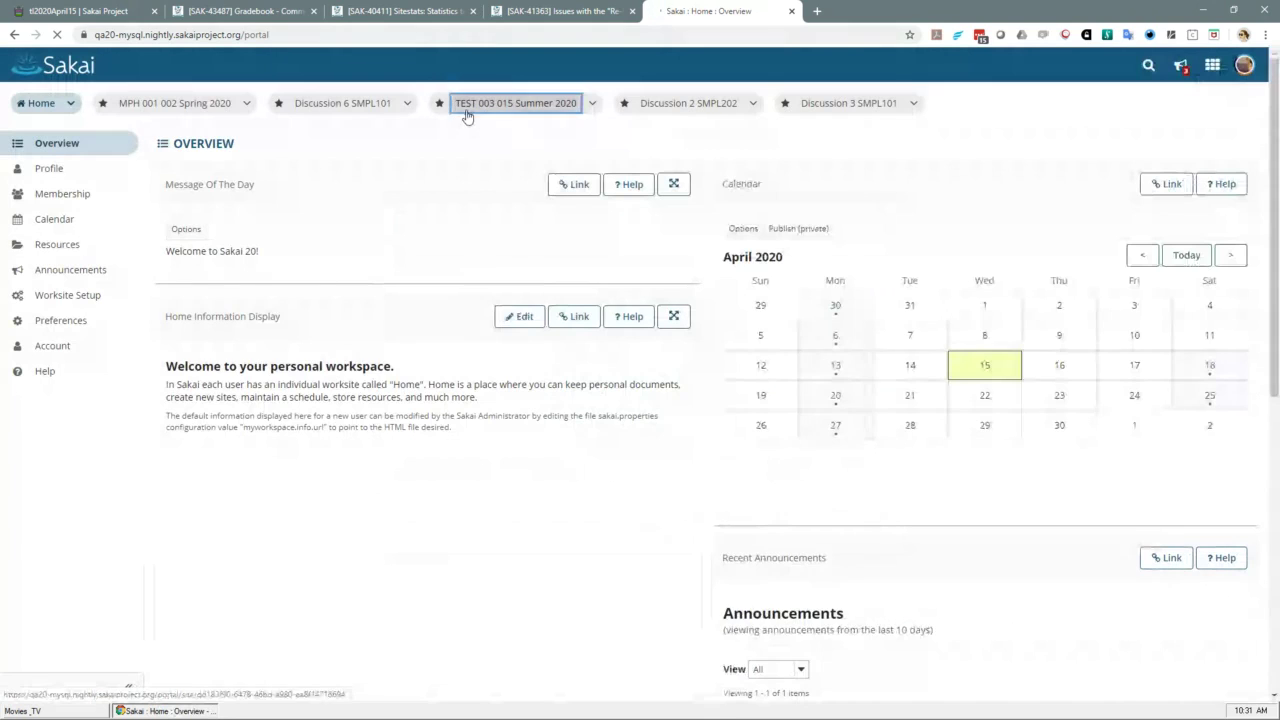
{"action": "left_click", "coordinate": [45, 346]}
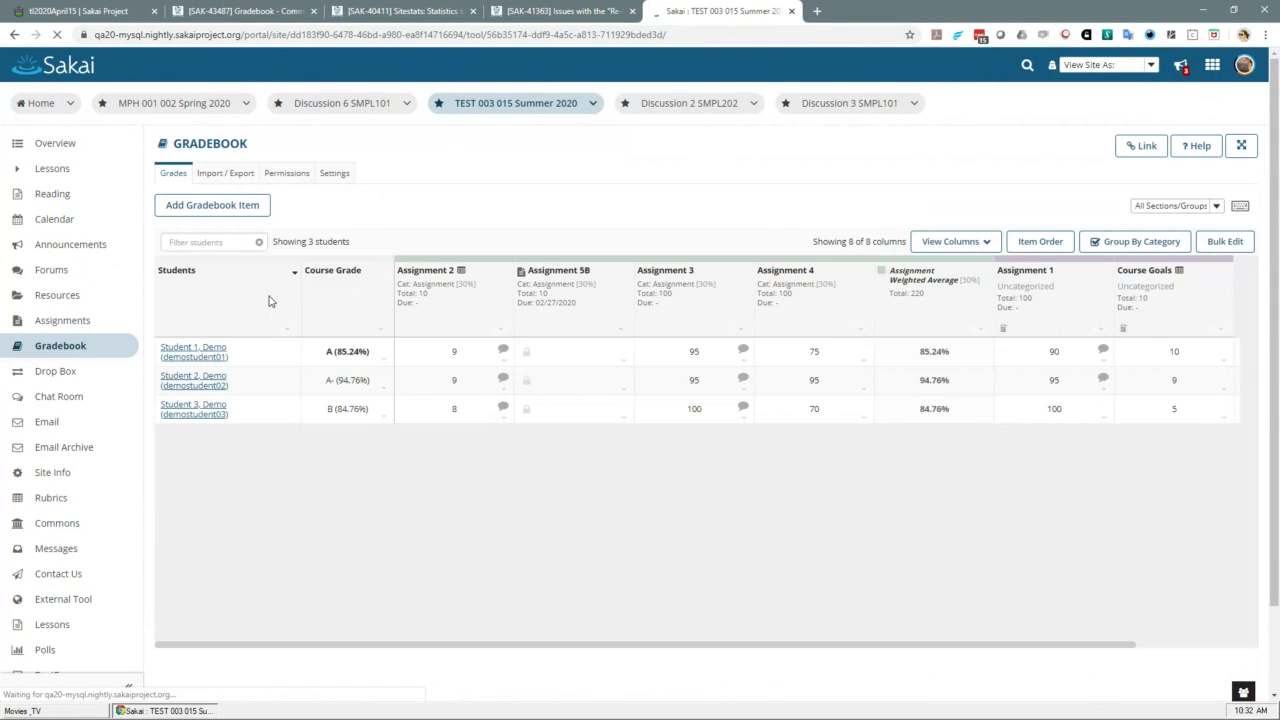
View the Grade Log of Demo Student 1 for Assignment 2 and close it
{"action": "left_click", "coordinate": [507, 361]}
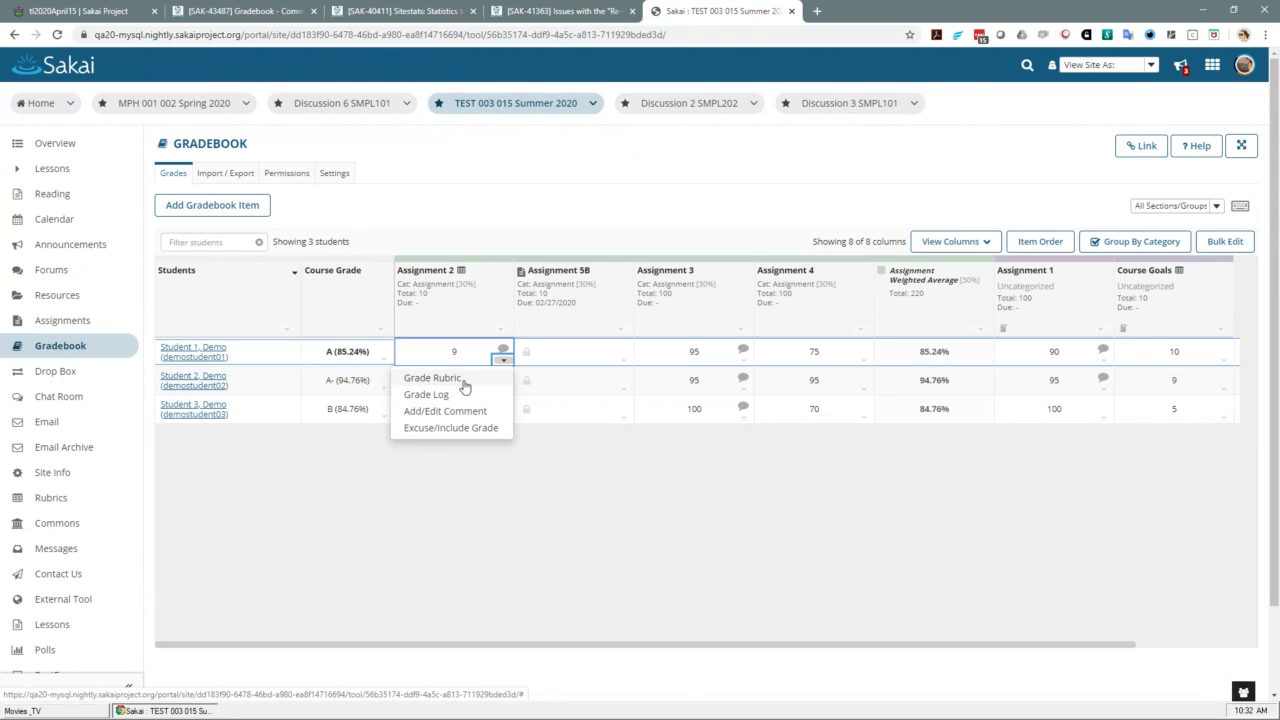
{"action": "left_click", "coordinate": [424, 398]}
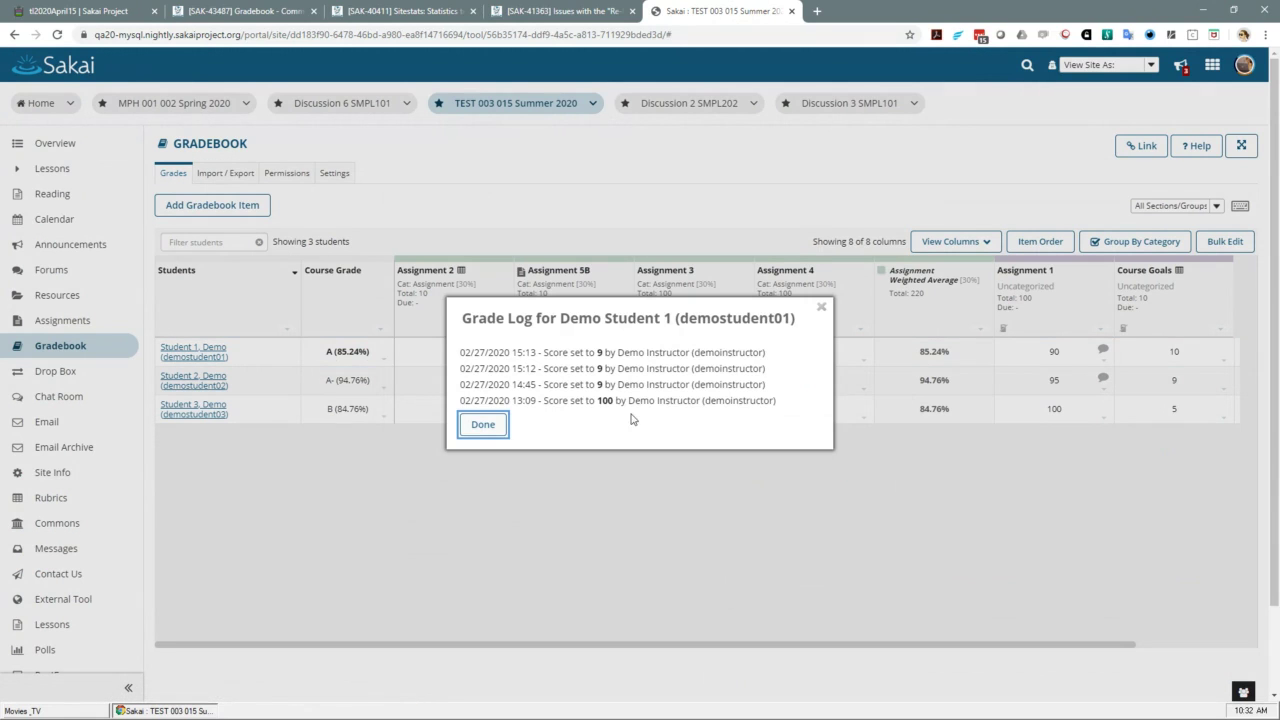
{"action": "left_click", "coordinate": [490, 428]}
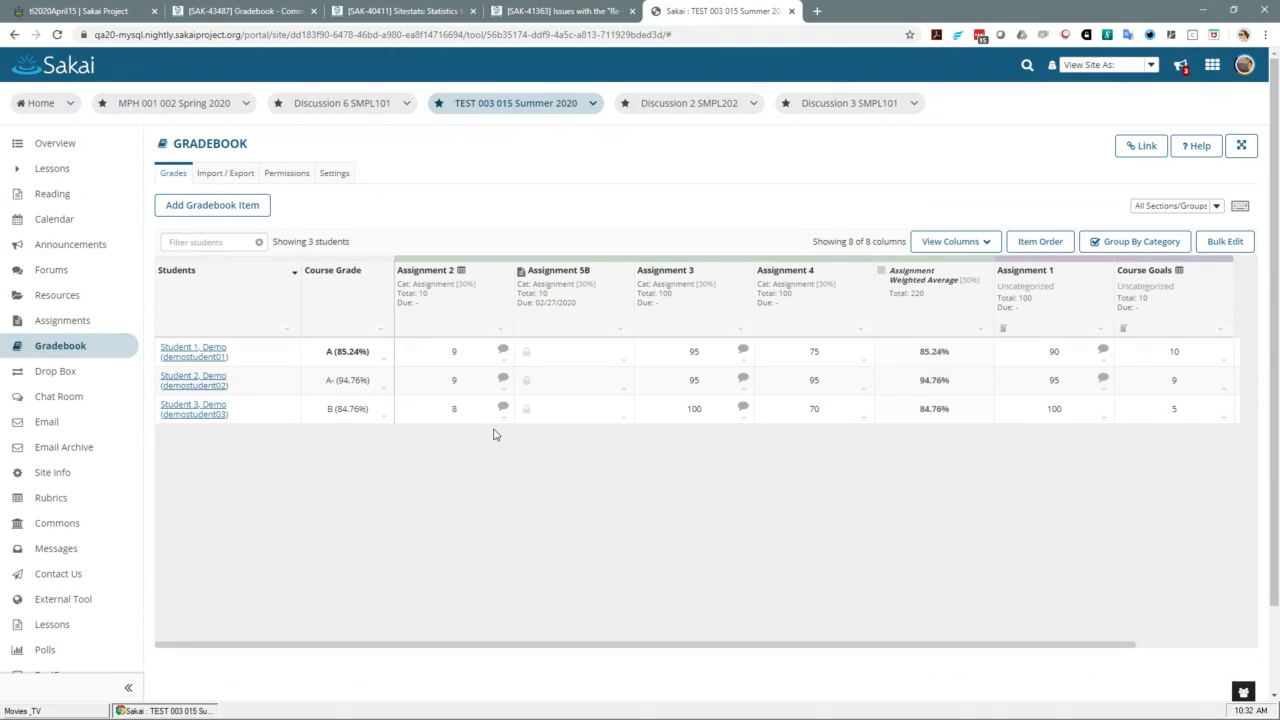
View the instructor comment for Demo Student 1 on Assignment 2 and close it without saving
{"action": "left_click", "coordinate": [503, 359]}
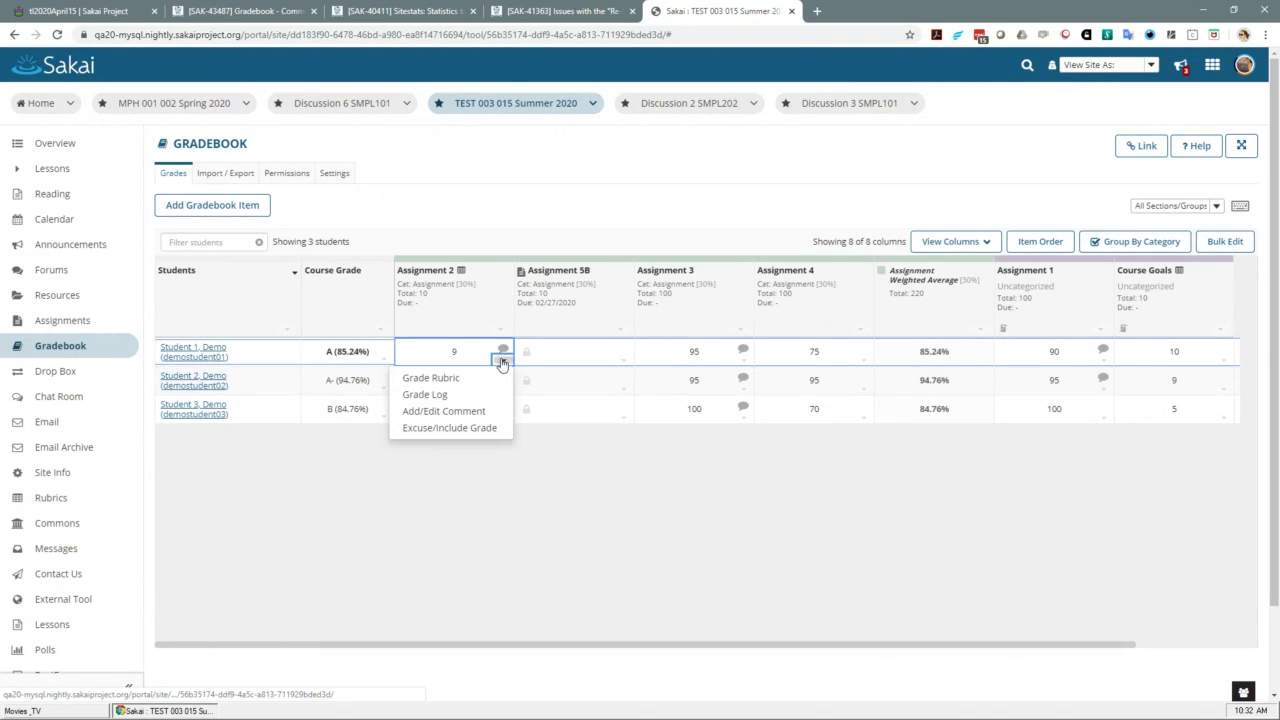
{"action": "left_click", "coordinate": [467, 418]}
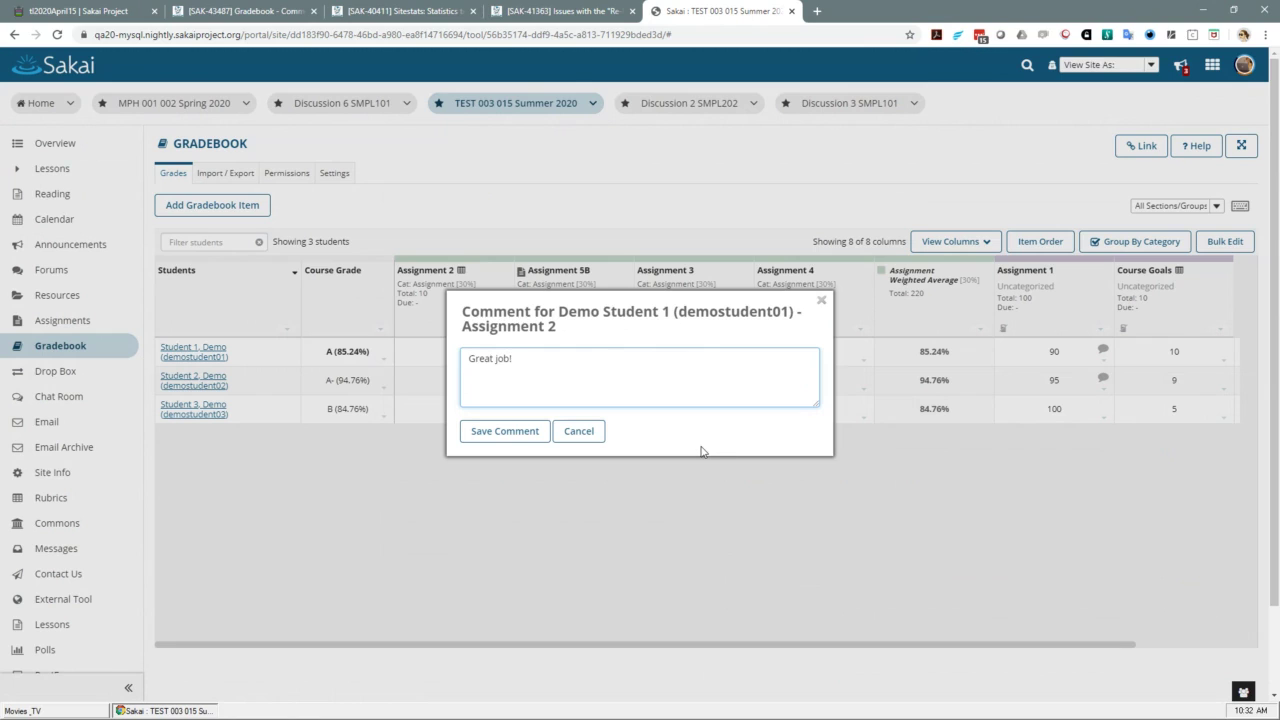
{"action": "left_click", "coordinate": [578, 431]}
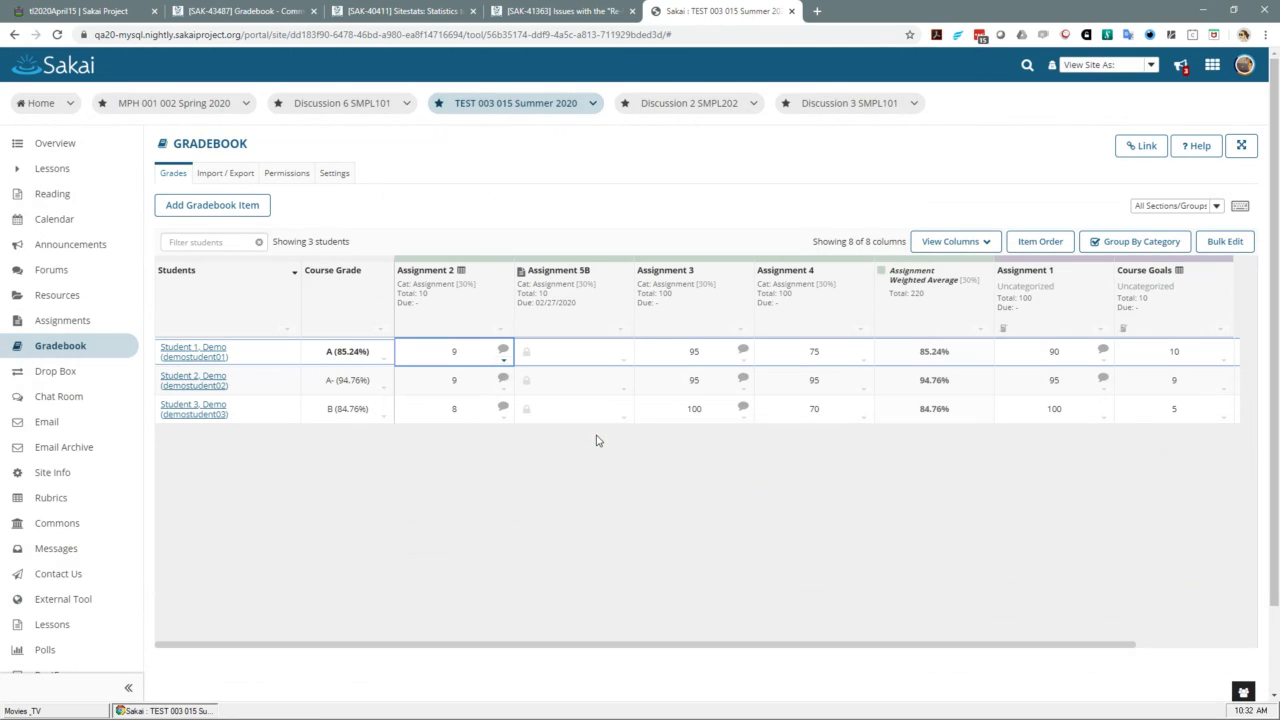
Show the Assignment 2 comment editor for Demo Student 1 again, cancel it, and review the options for that grade
{"action": "left_click", "coordinate": [503, 364]}
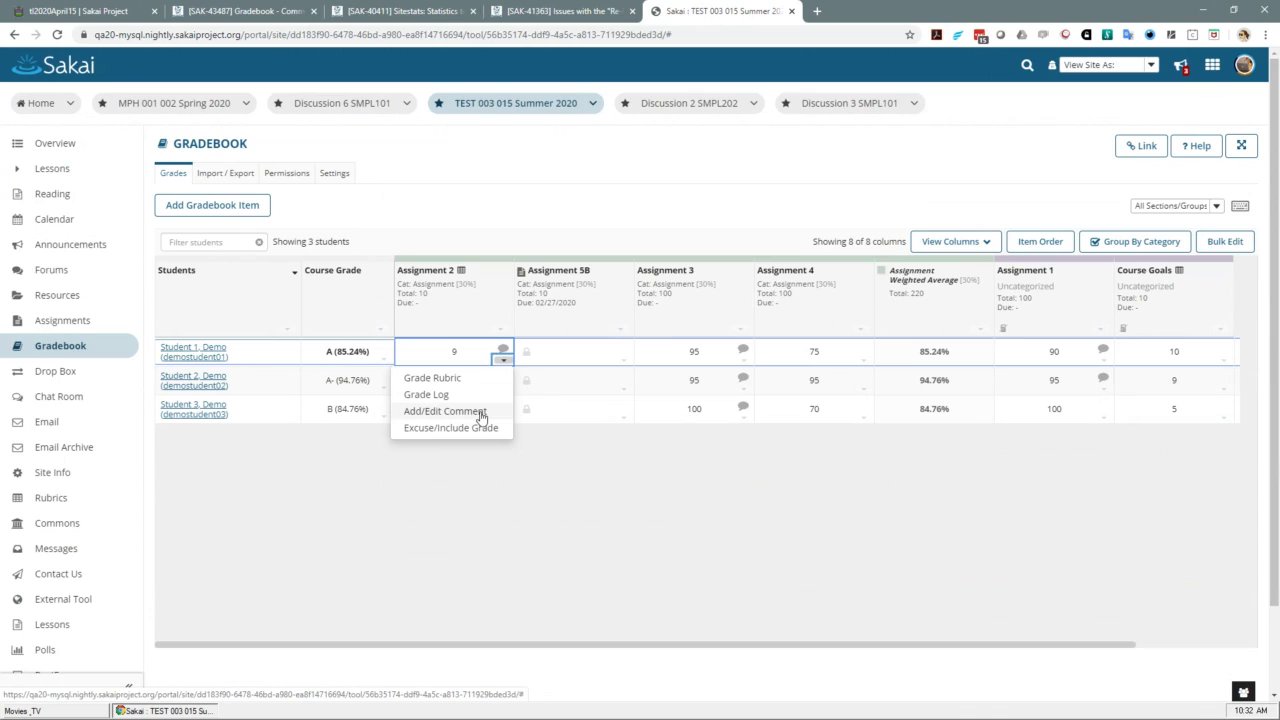
{"action": "left_click", "coordinate": [481, 416]}
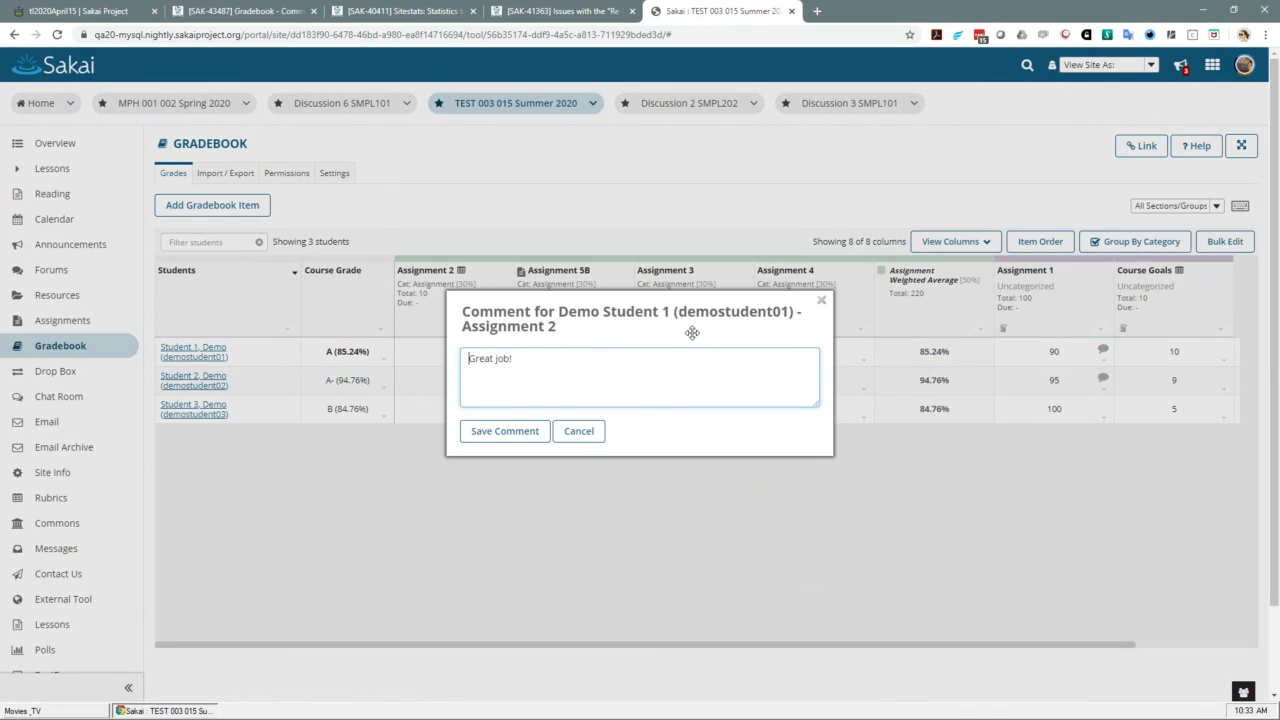
{"action": "left_click", "coordinate": [585, 432]}
{"action": "left_click", "coordinate": [503, 360]}
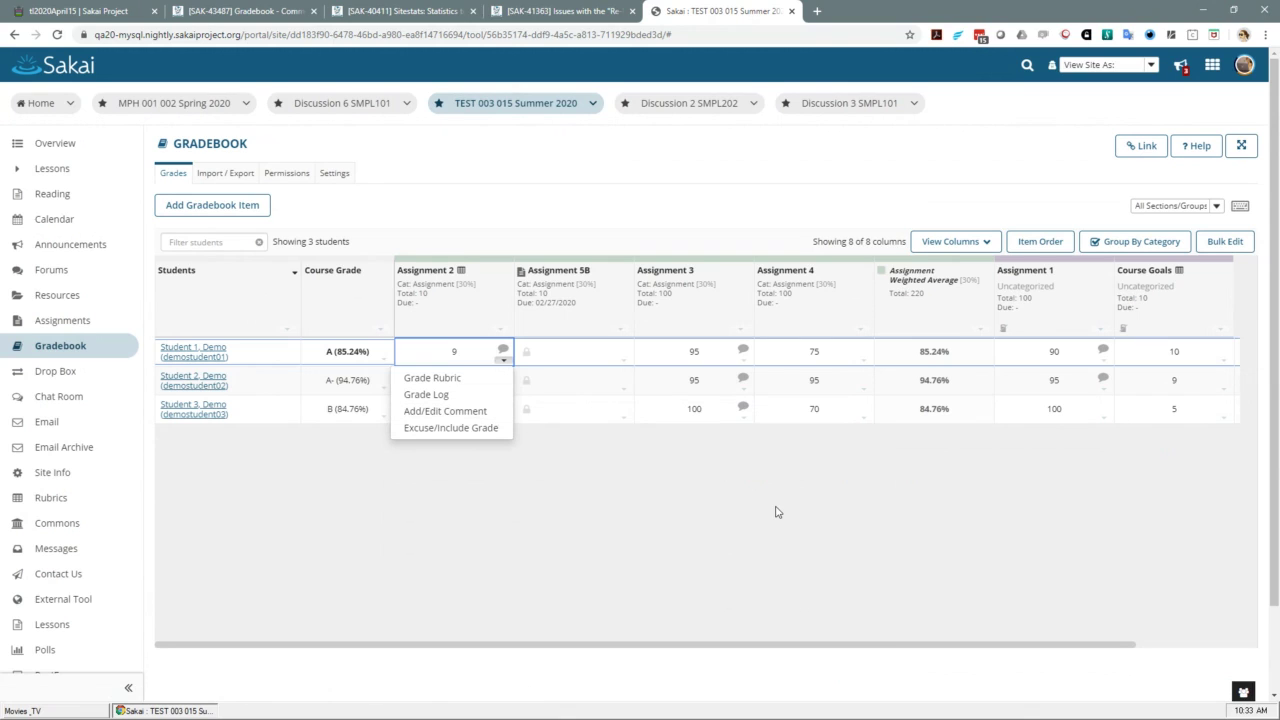
{"action": "left_click", "coordinate": [517, 503]}
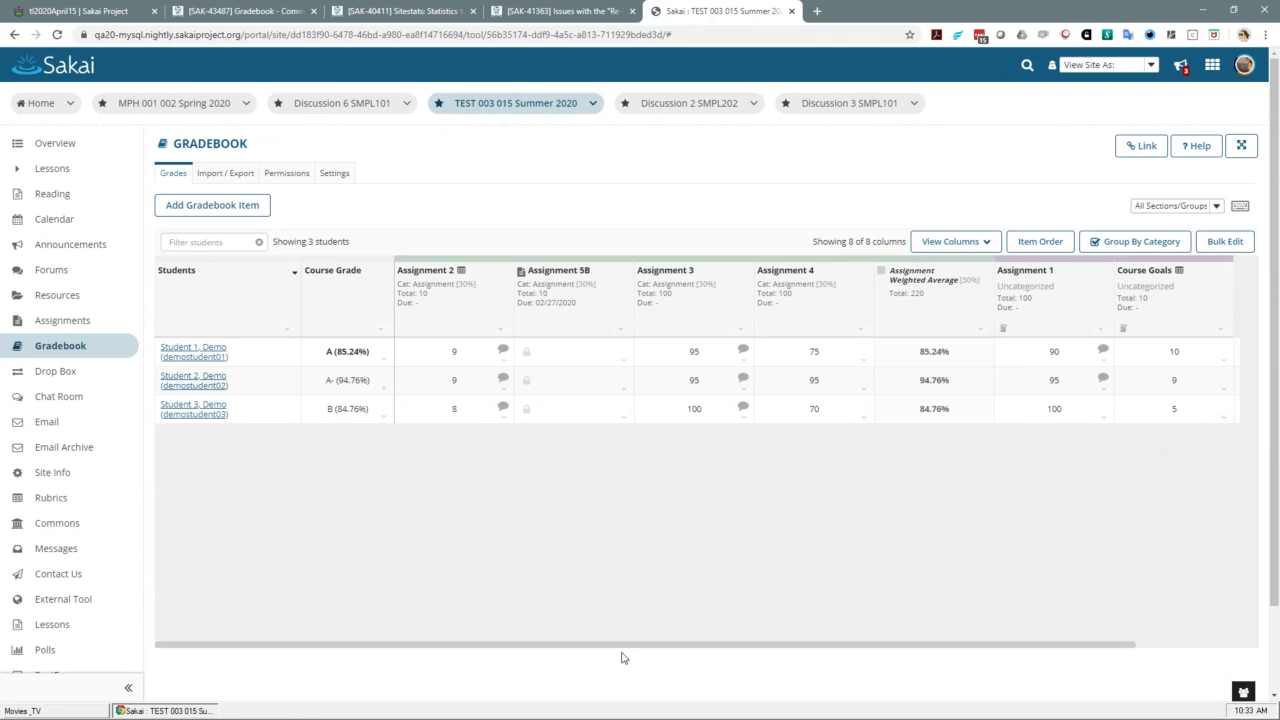
{"action": "left_click_drag", "start_coordinate": [653, 645], "coordinate": [445, 645]}
Close the SAK-41363 and SAK-40411 issues and return to the SAK-43487 request text
{"action": "left_click", "coordinate": [573, 14]}
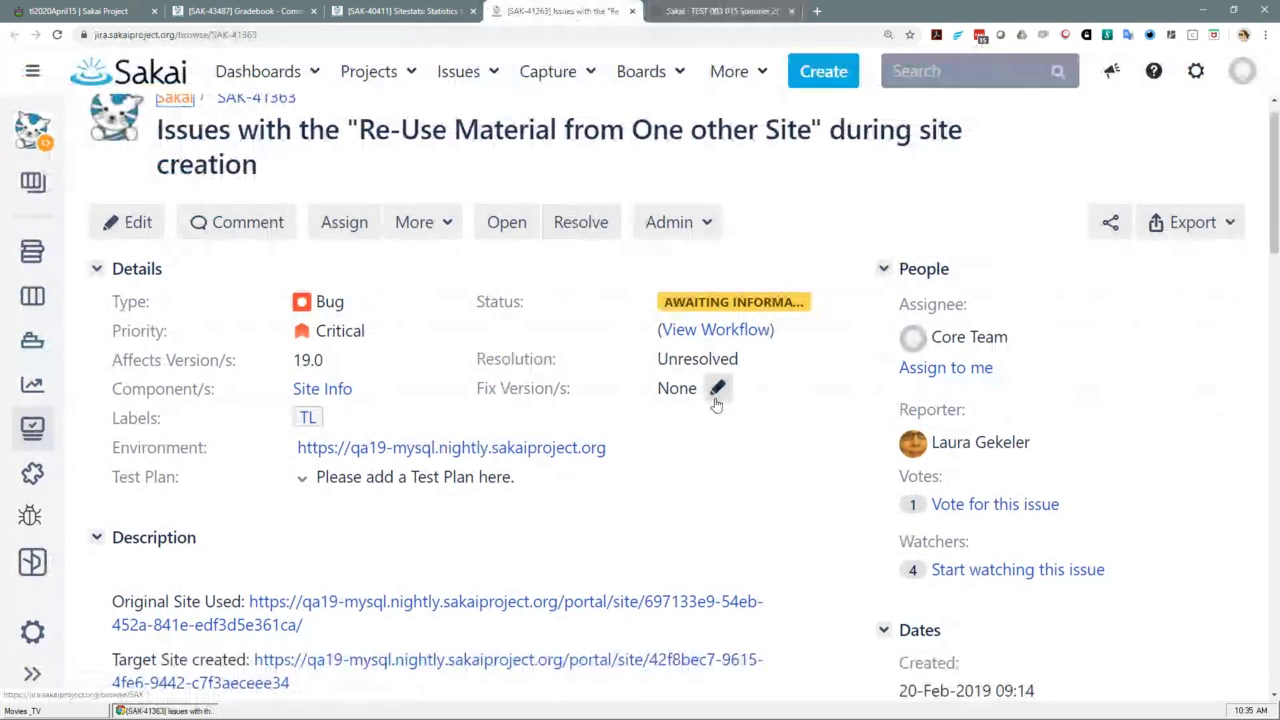
{"action": "left_click", "coordinate": [632, 11]}
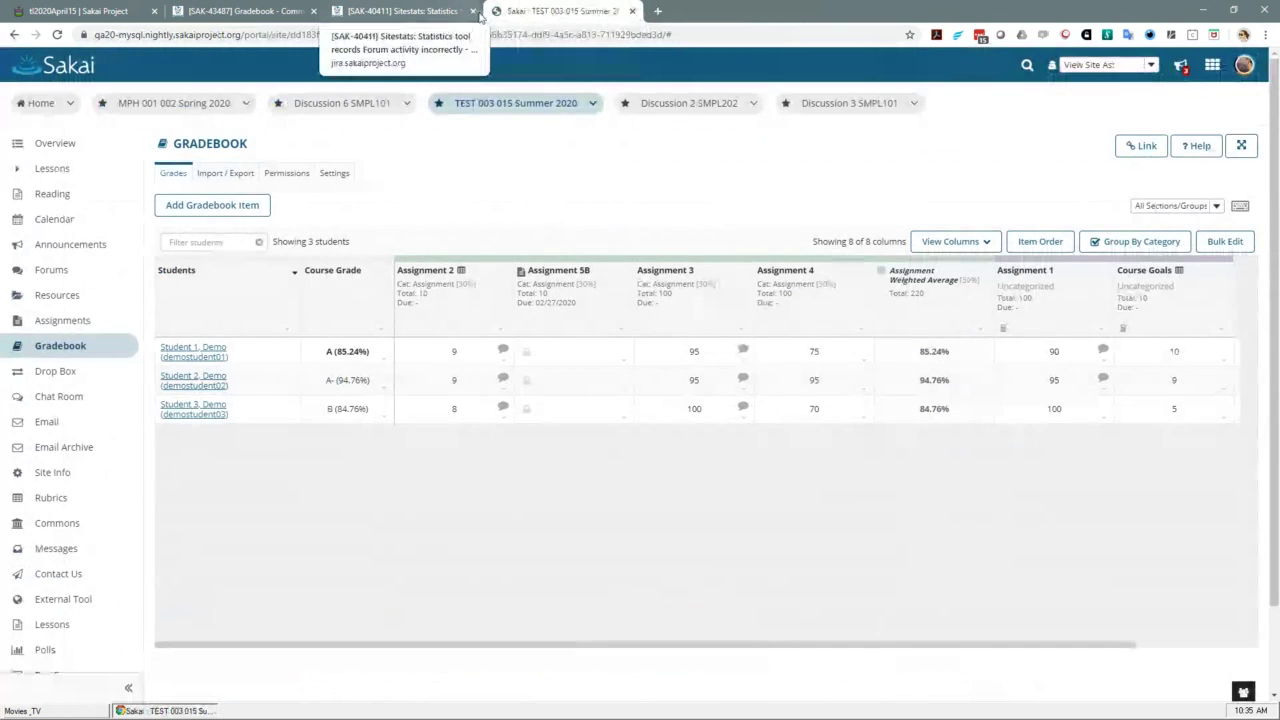
{"action": "left_click", "coordinate": [471, 11]}
{"action": "left_click", "coordinate": [258, 15]}
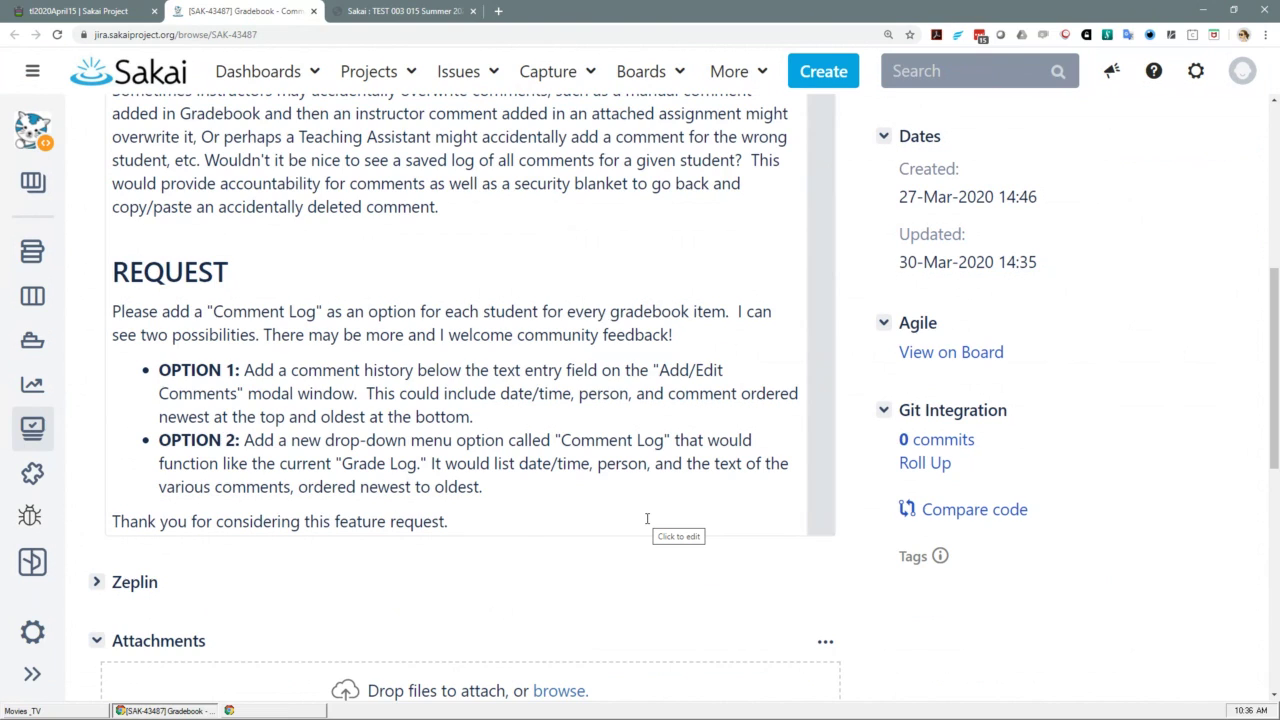
Return to the Gradebook, examine the Grade Log of Demo Student 1 for Assignment 2 once more, and close it
{"action": "left_click", "coordinate": [380, 13]}
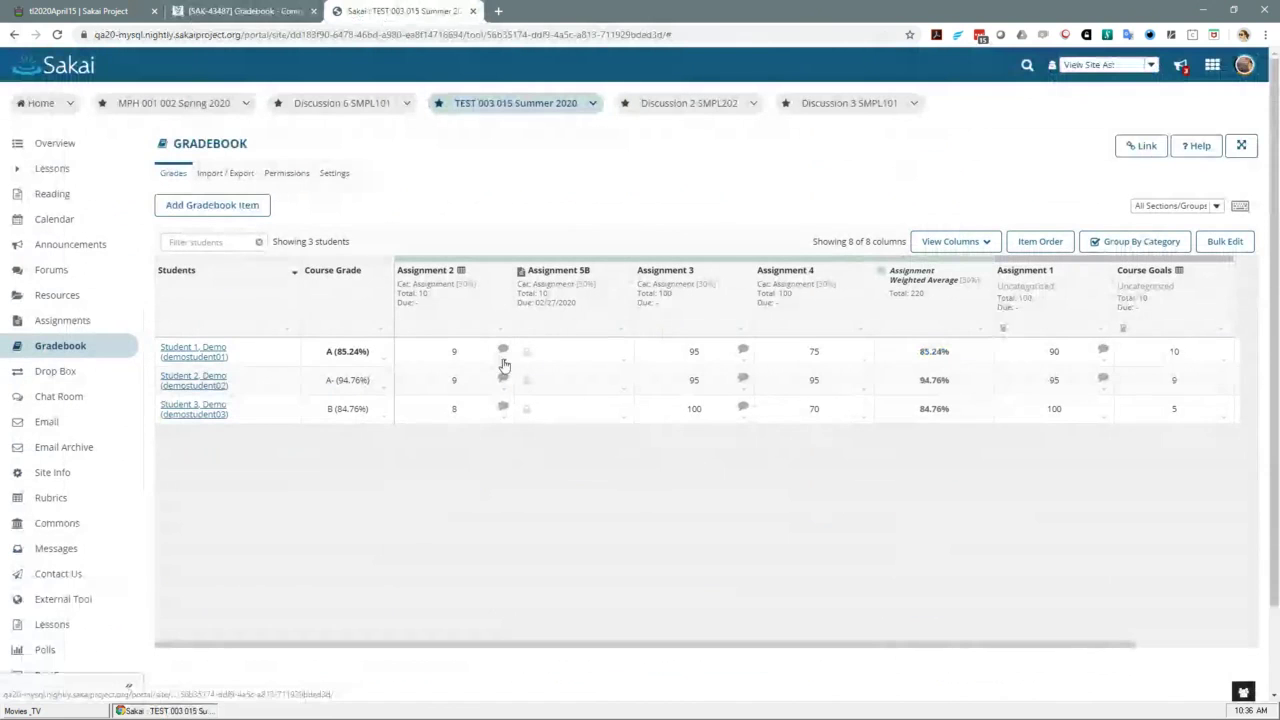
{"action": "left_click", "coordinate": [503, 360]}
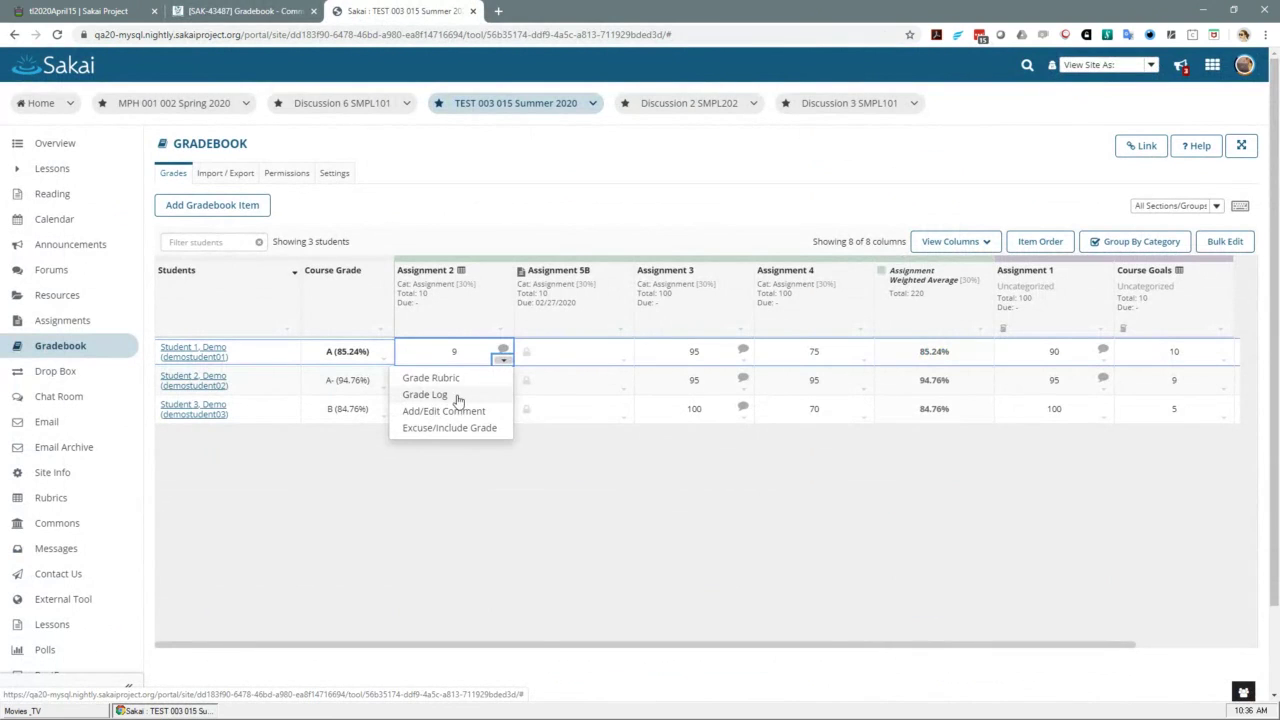
{"action": "left_click", "coordinate": [452, 397]}
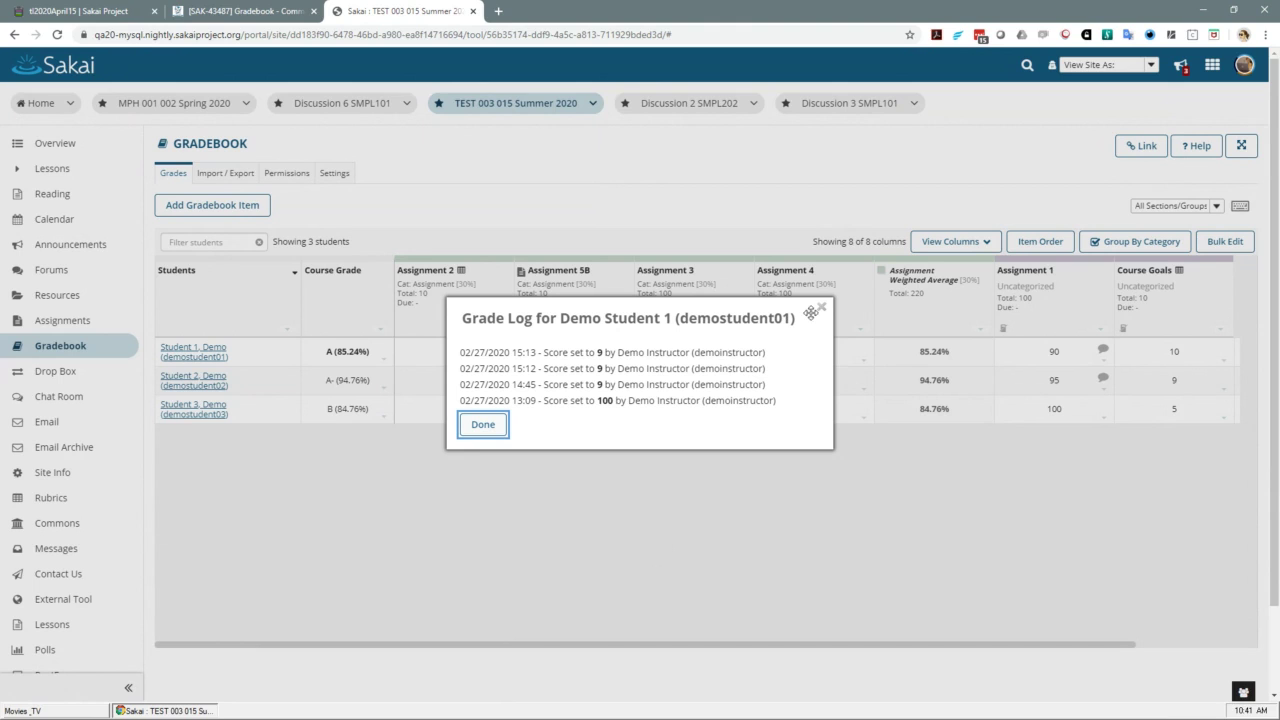
{"action": "left_click", "coordinate": [820, 306]}
Examine the comments in the Grade Summary of Demo Student 1, close it, and recheck the options for the Assignment 2 grade
{"action": "left_click", "coordinate": [214, 352]}
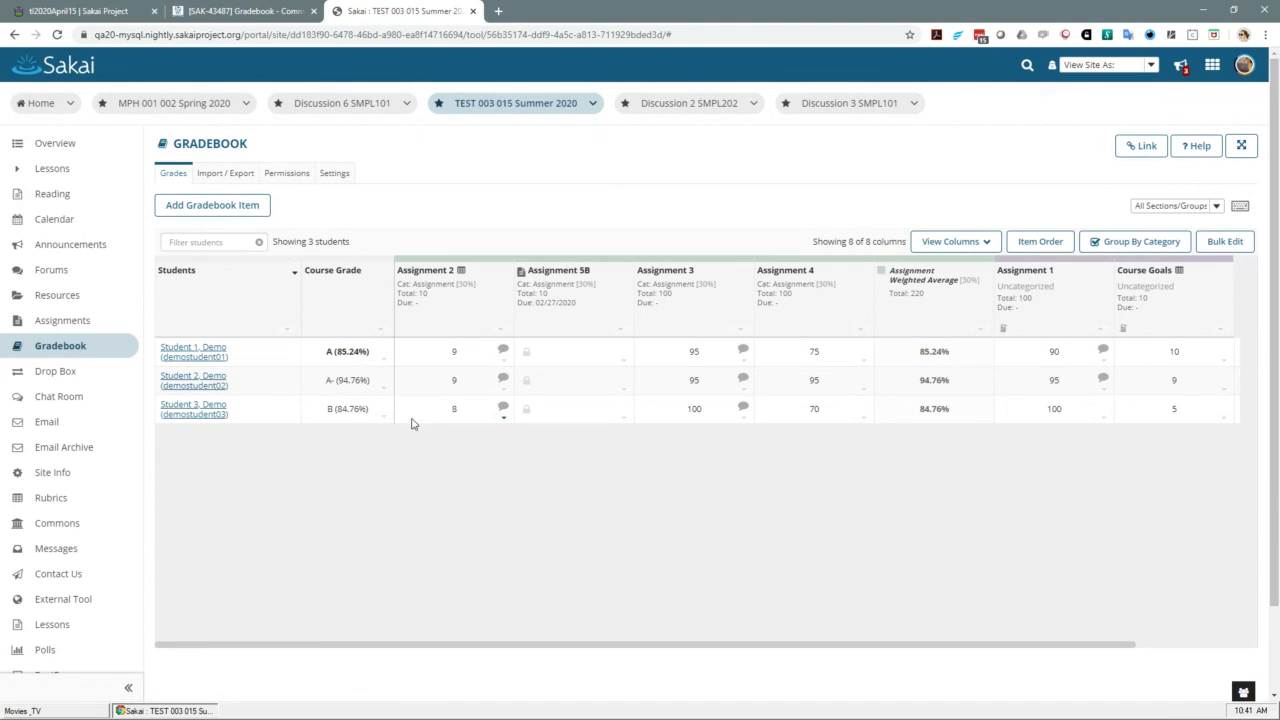
{"action": "left_click", "coordinate": [221, 357]}
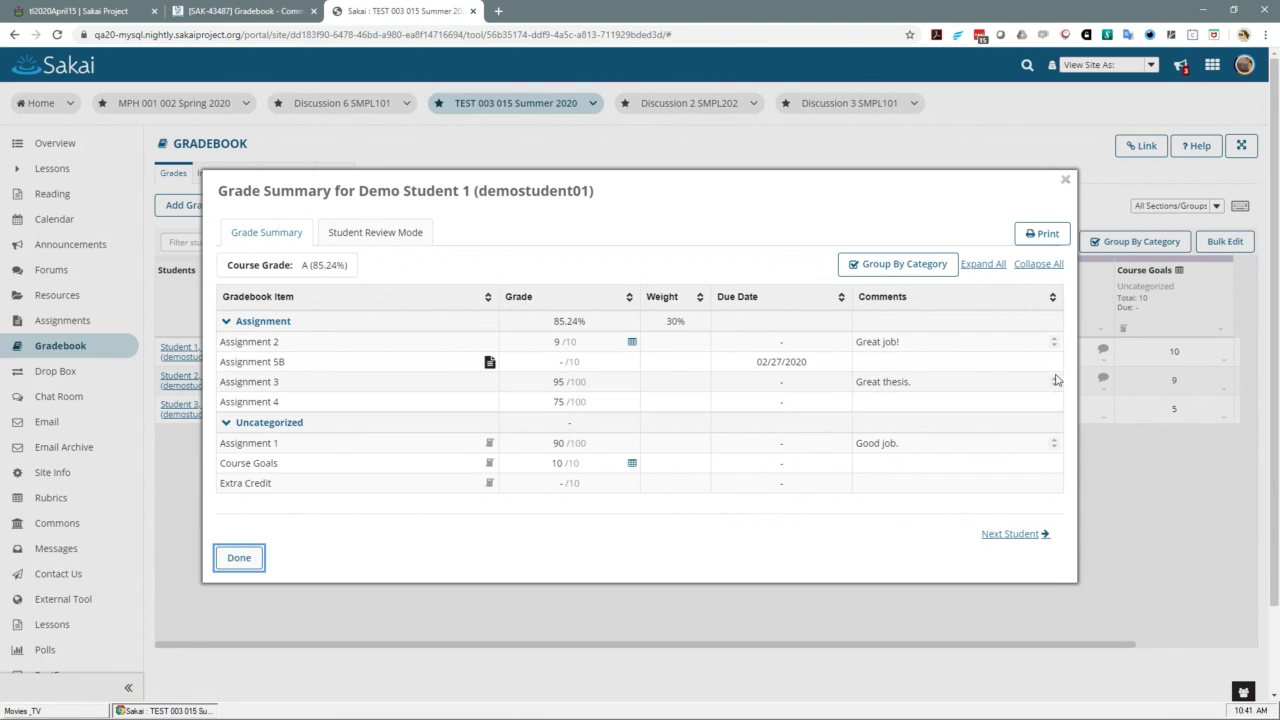
{"action": "left_click", "coordinate": [1066, 181]}
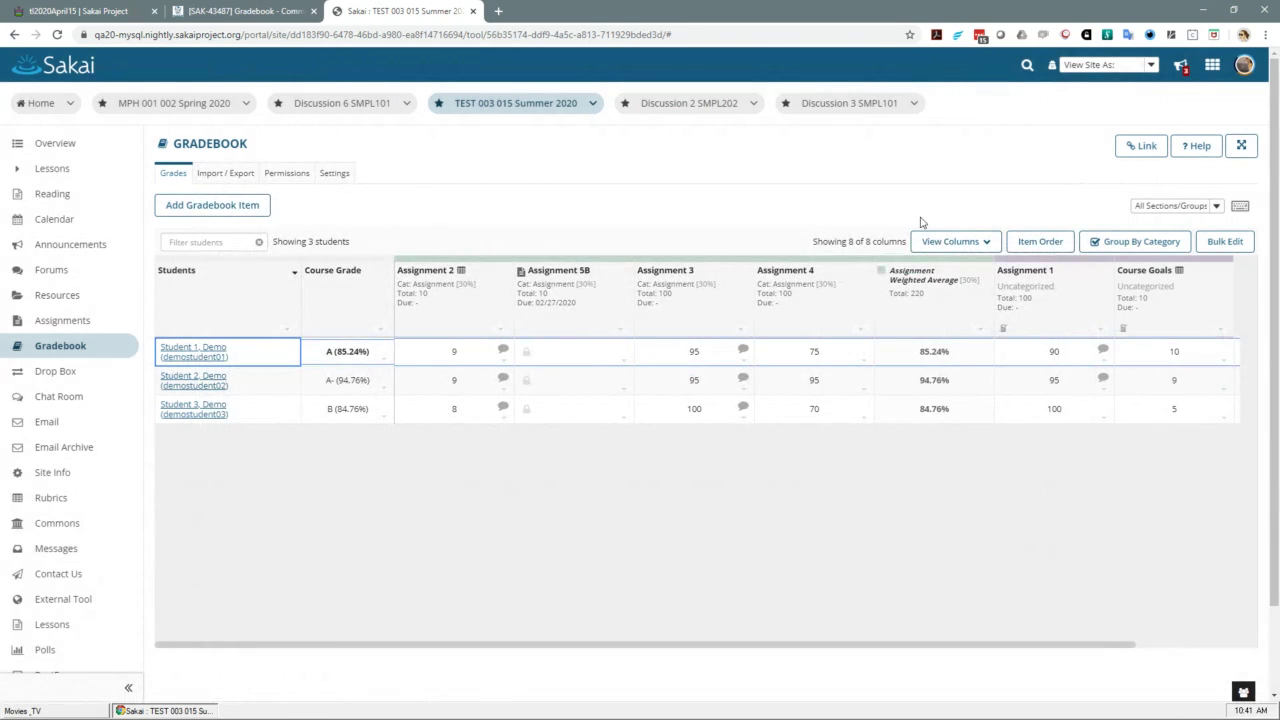
{"action": "left_click", "coordinate": [504, 361]}
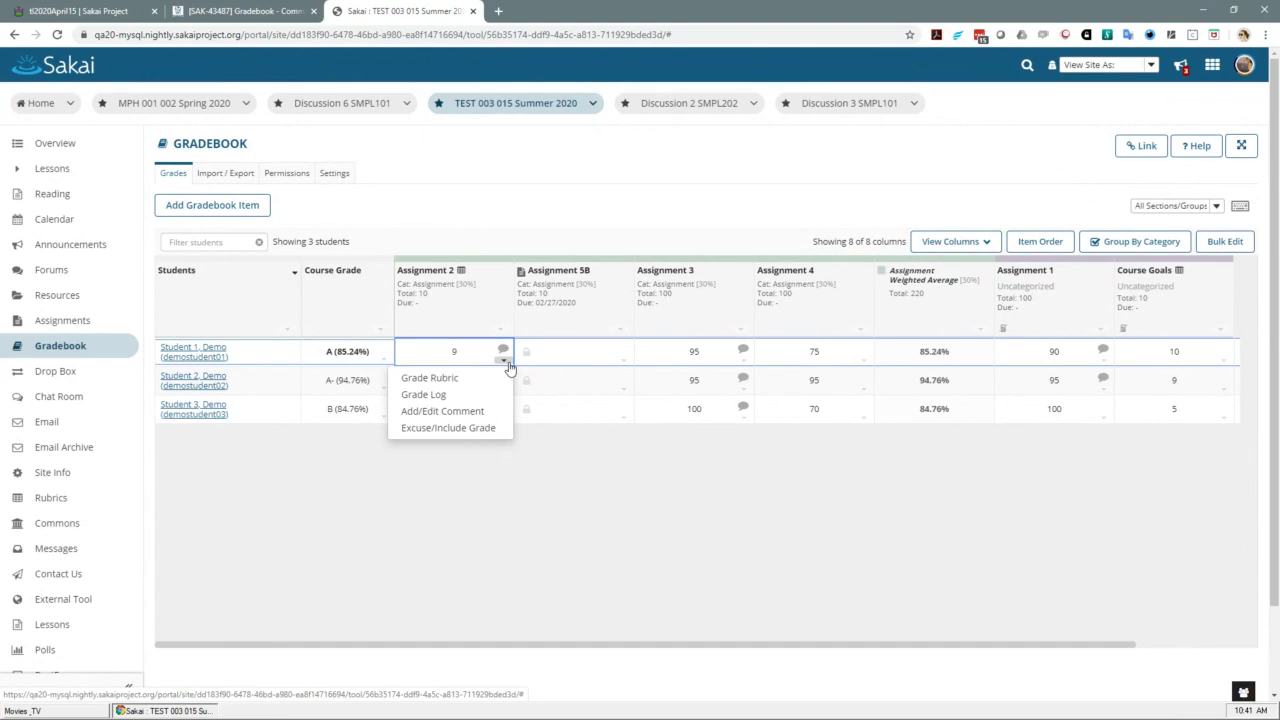
{"action": "left_click", "coordinate": [509, 367]}
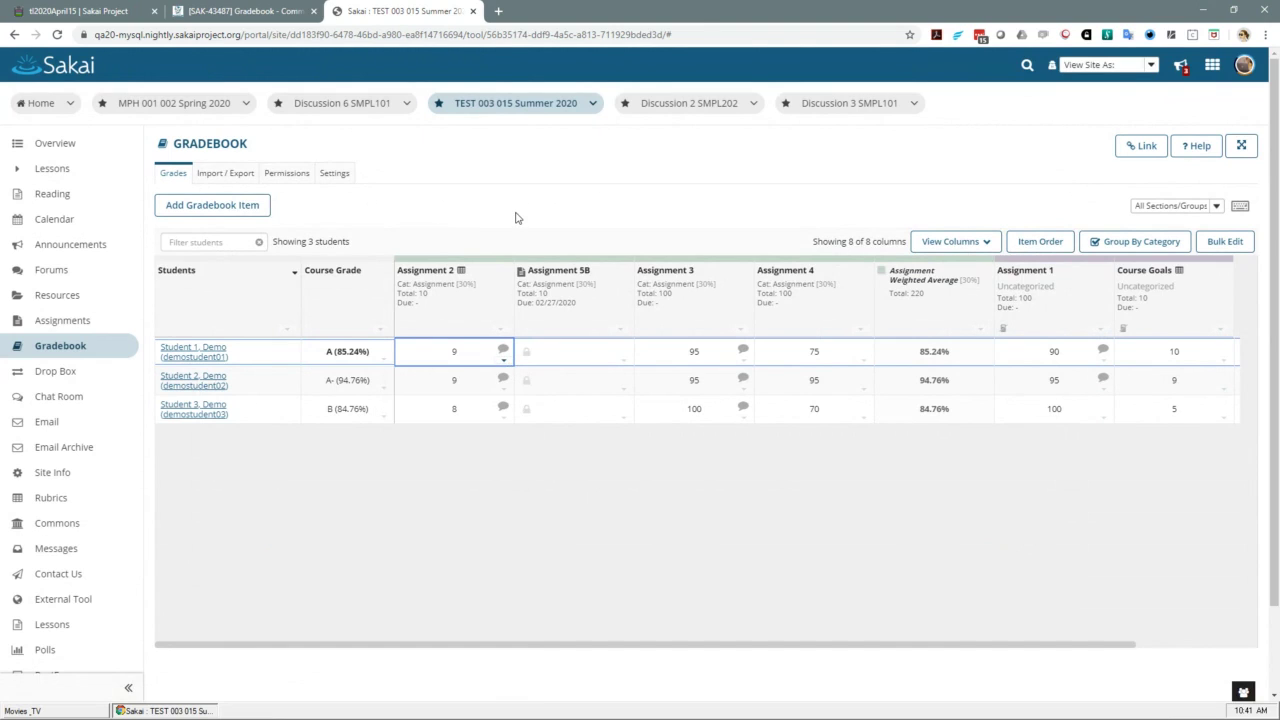
Reload SAK-43487, read the newest TL Review comment, and refresh the issue to check its labels and details
{"action": "left_click", "coordinate": [263, 12]}
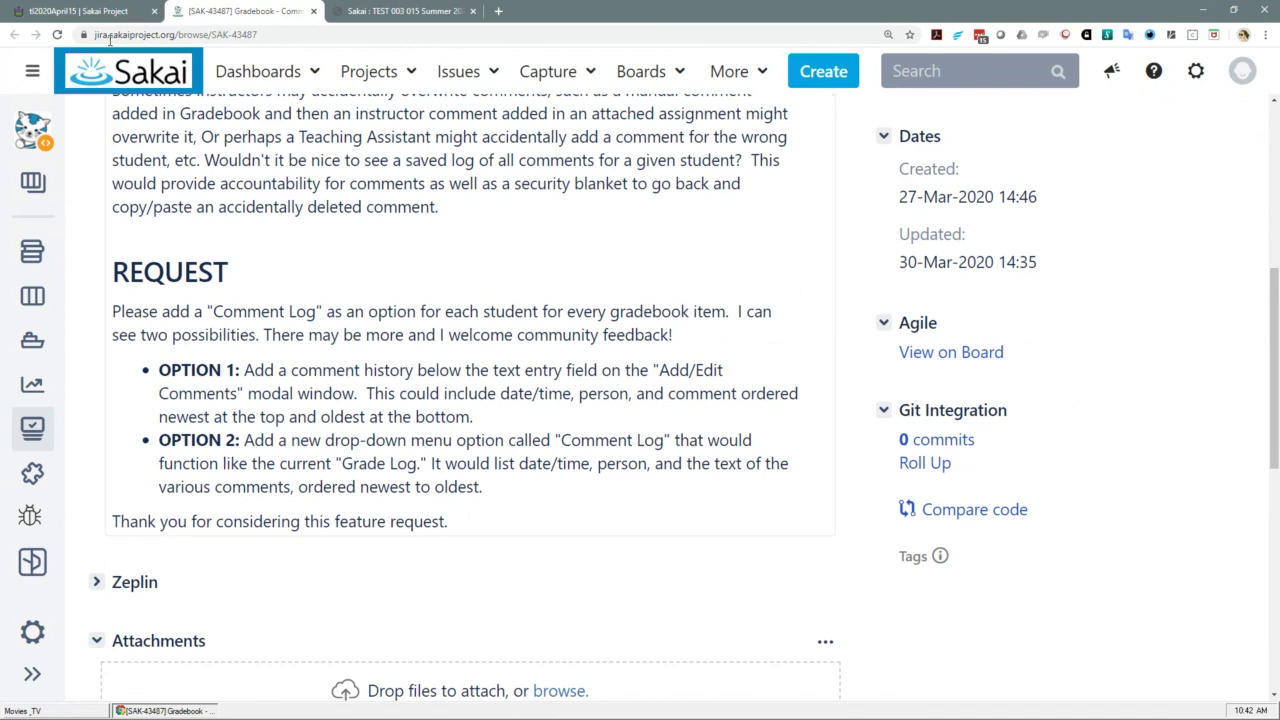
{"action": "left_click", "coordinate": [57, 36]}
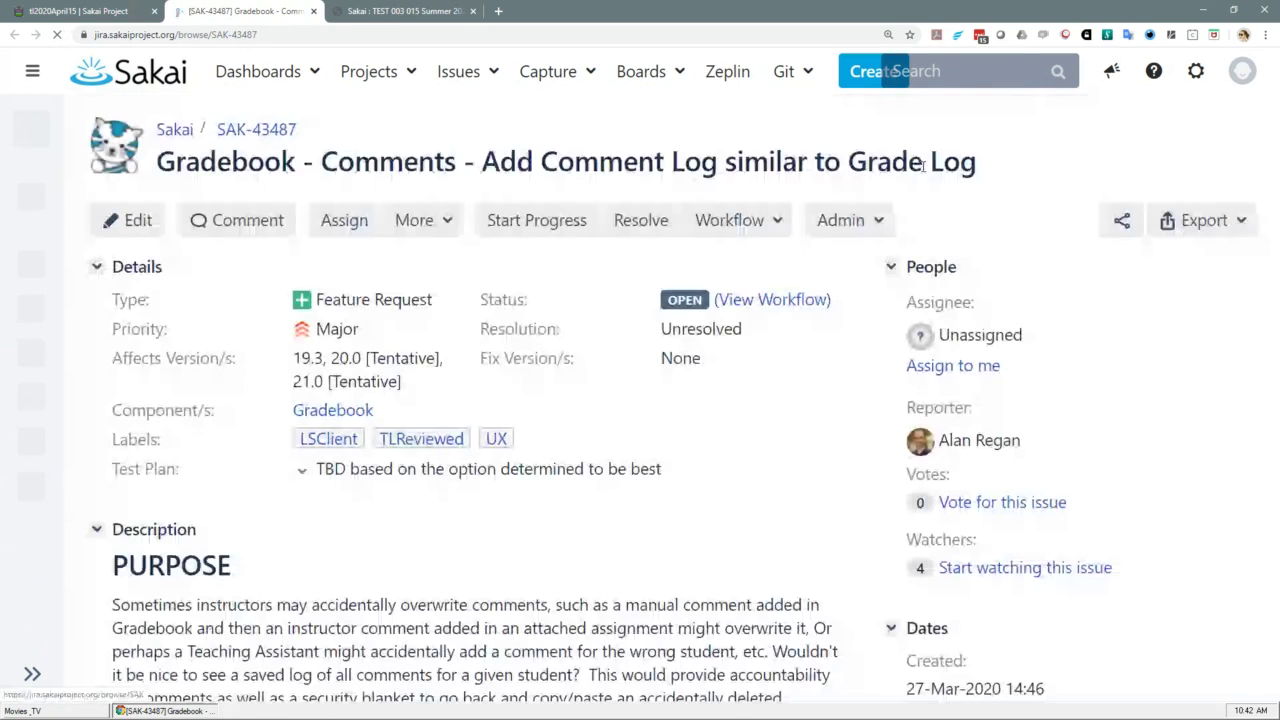
{"action": "left_click_drag", "start_coordinate": [1273, 200], "coordinate": [1276, 565]}
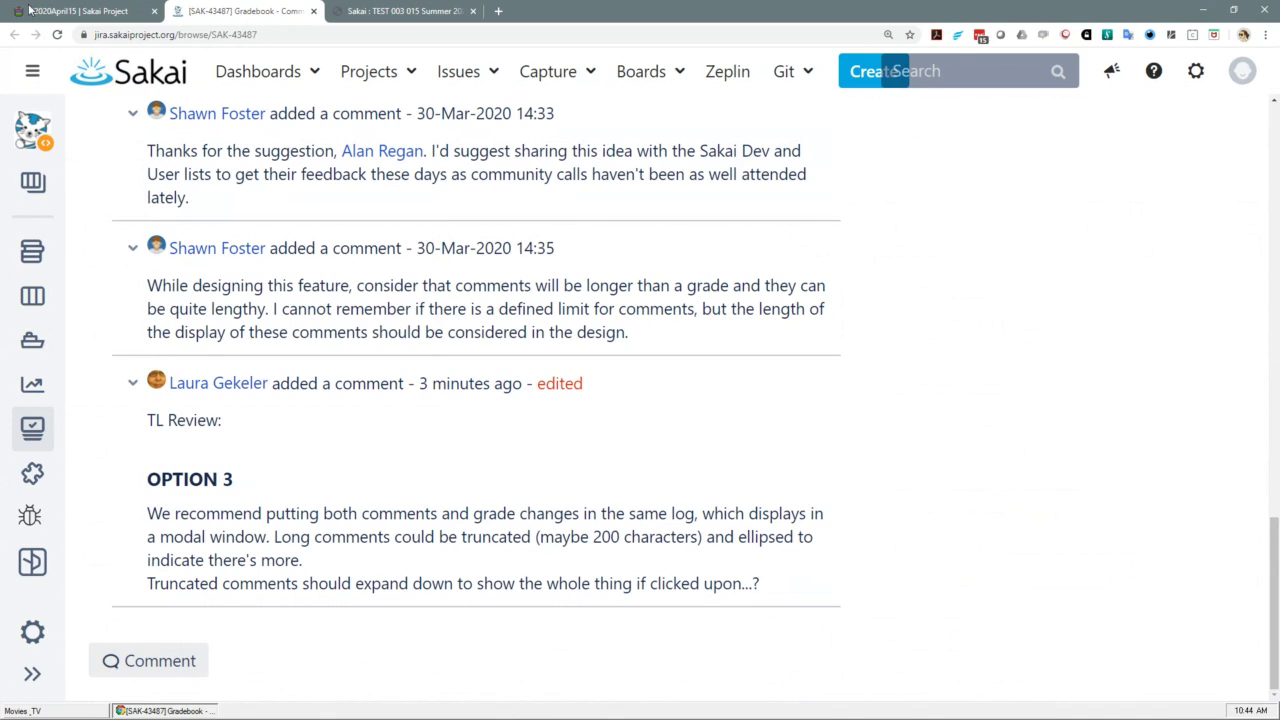
{"action": "left_click", "coordinate": [58, 35]}
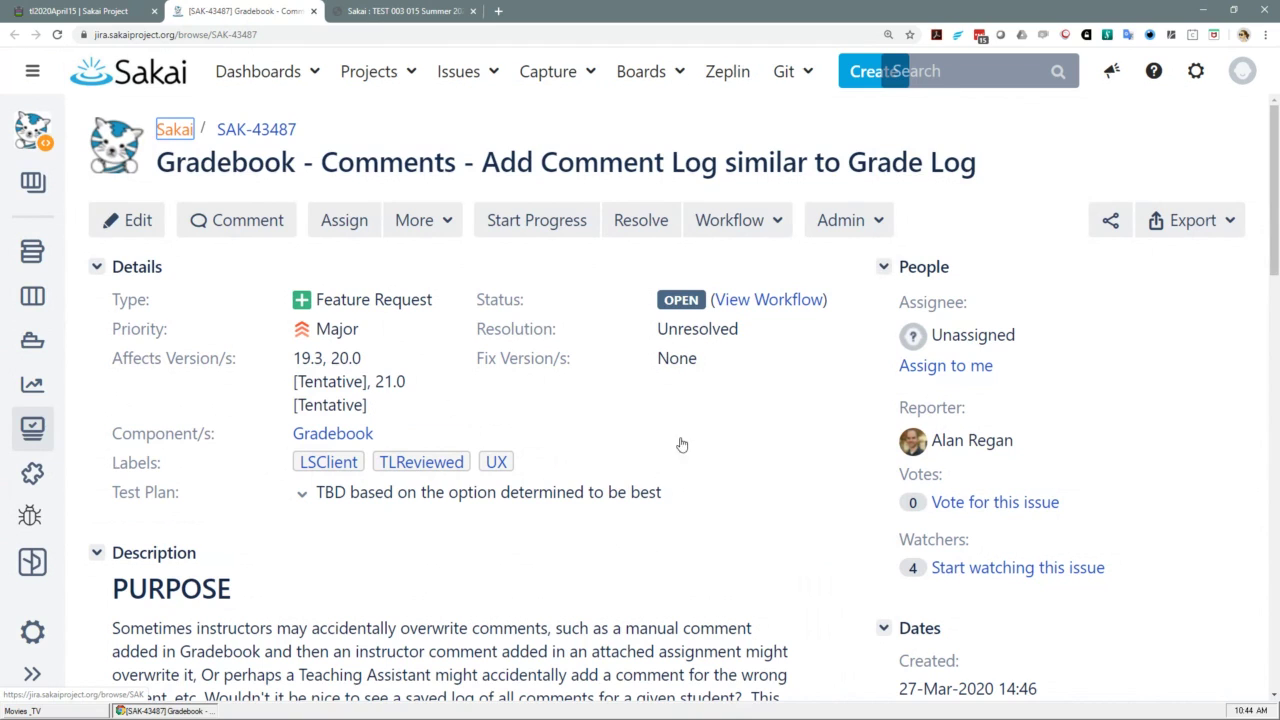
Close SAK-43487 and the Gradebook, and open issue SAK-43175 about Samigo exports from the meeting notes
{"action": "left_click", "coordinate": [314, 12]}
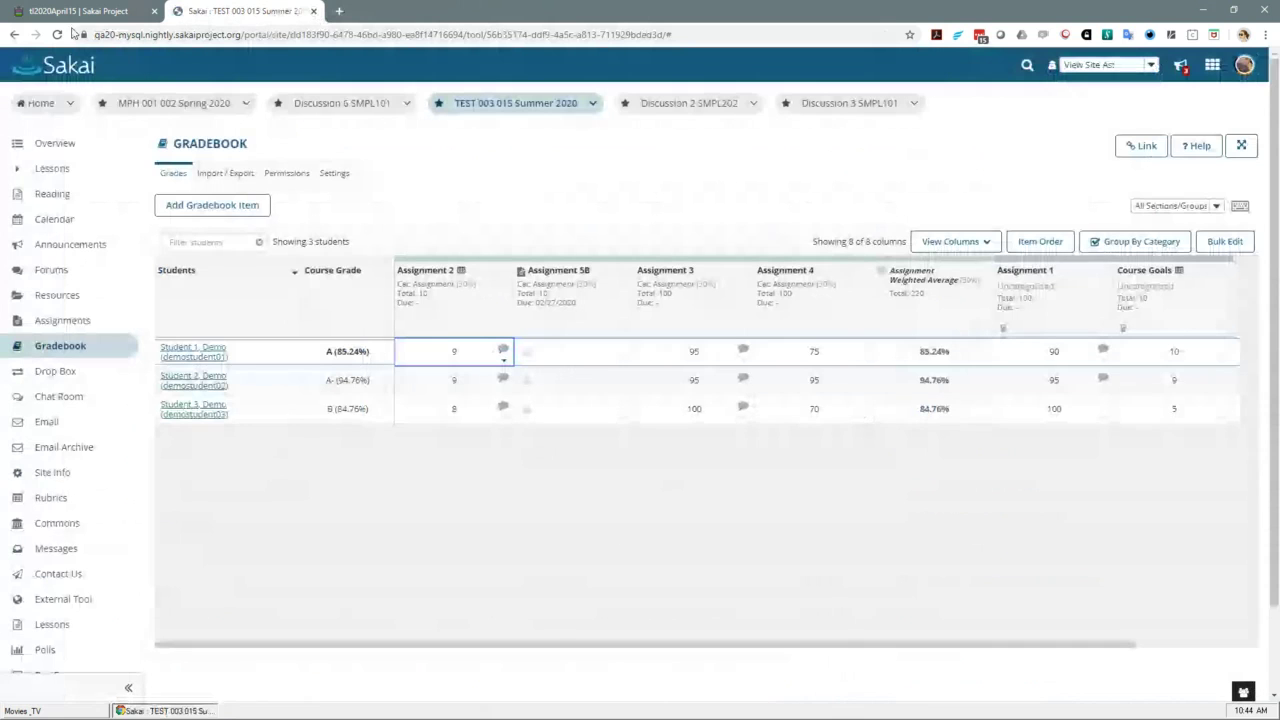
{"action": "left_click", "coordinate": [314, 11]}
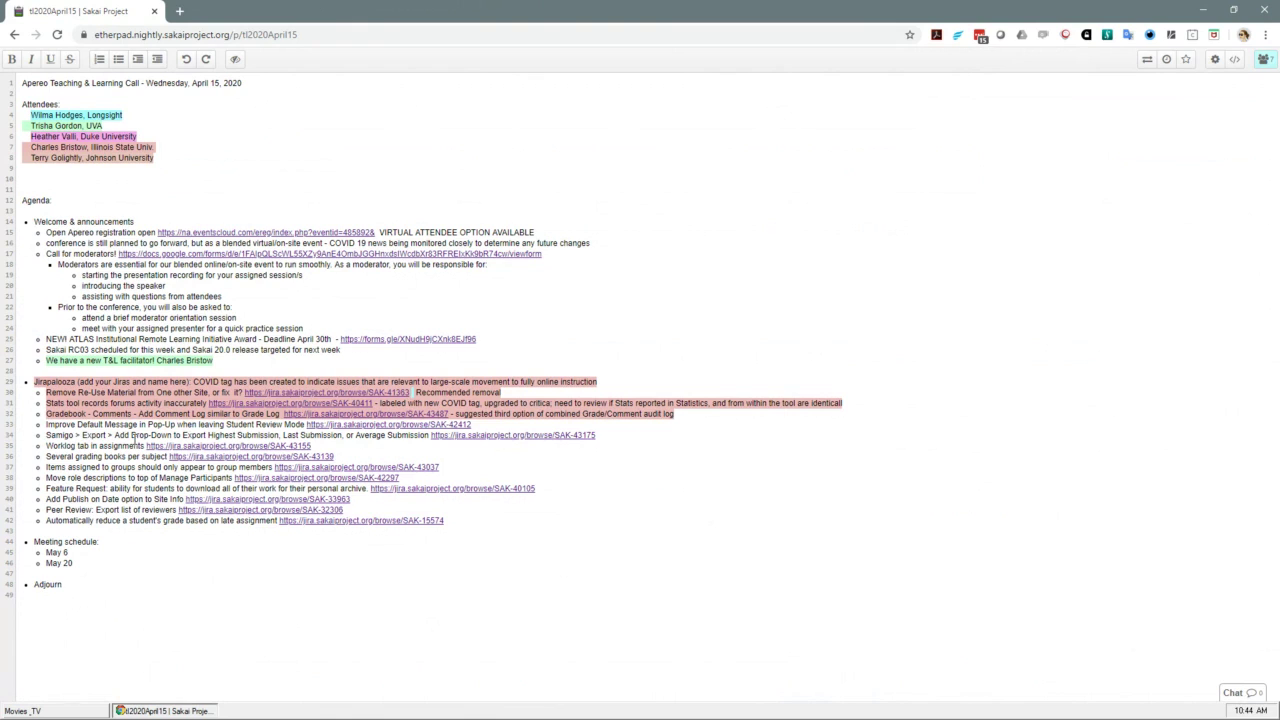
{"action": "left_click", "coordinate": [502, 437]}
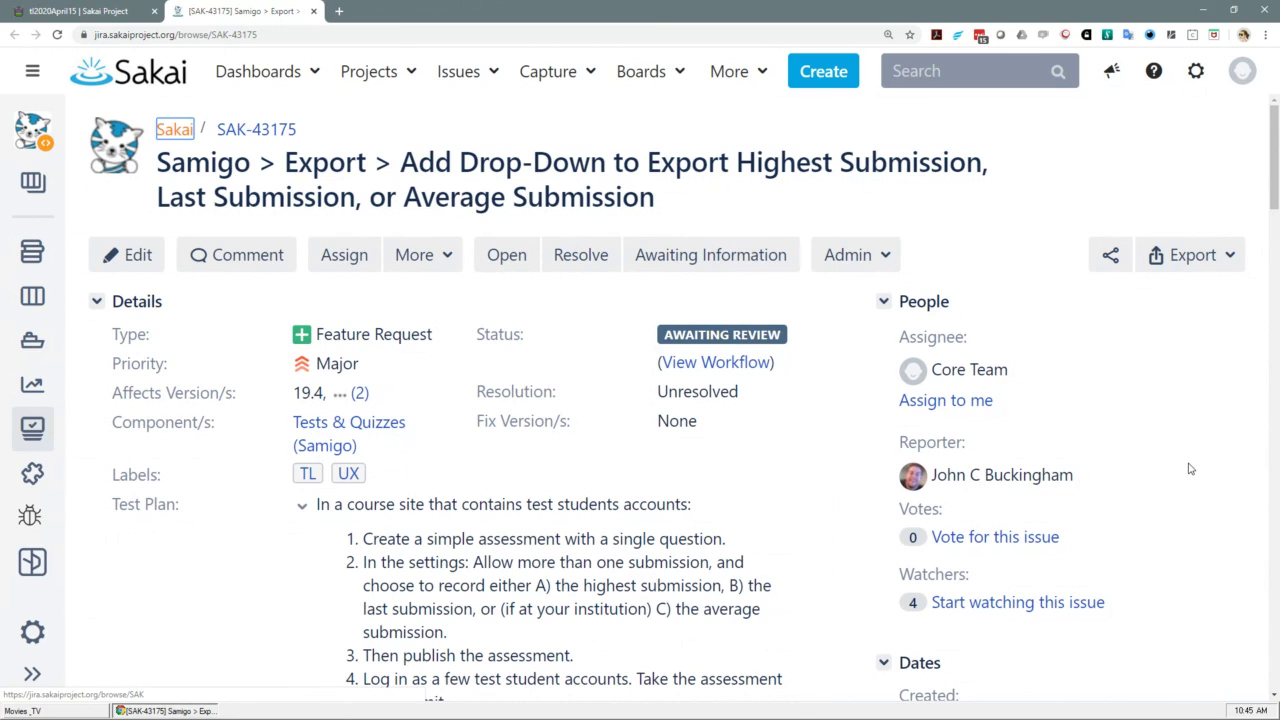
Read the test plan and description of SAK-43175 down to the Last Submission Scenario mock-up
{"action": "scroll", "coordinate": [1190, 469], "scroll_direction": "down", "scroll_amount": 3}
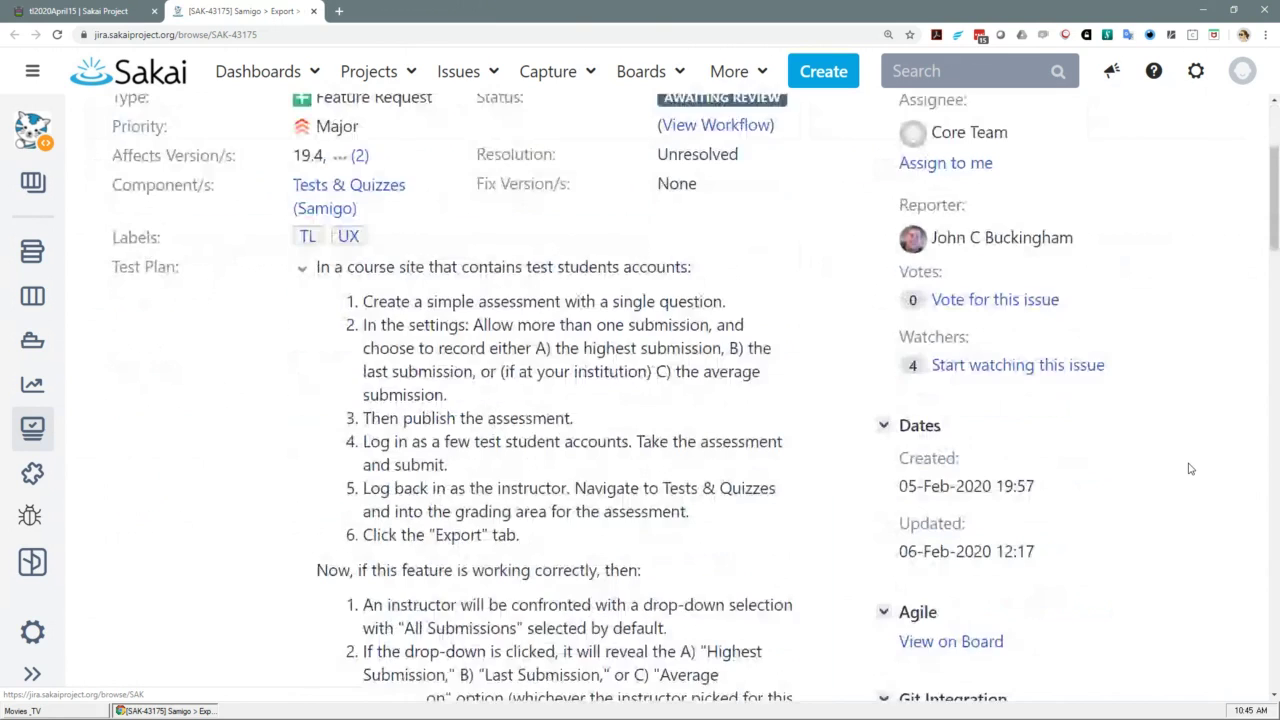
{"action": "scroll", "coordinate": [1190, 469], "scroll_direction": "down", "scroll_amount": 1}
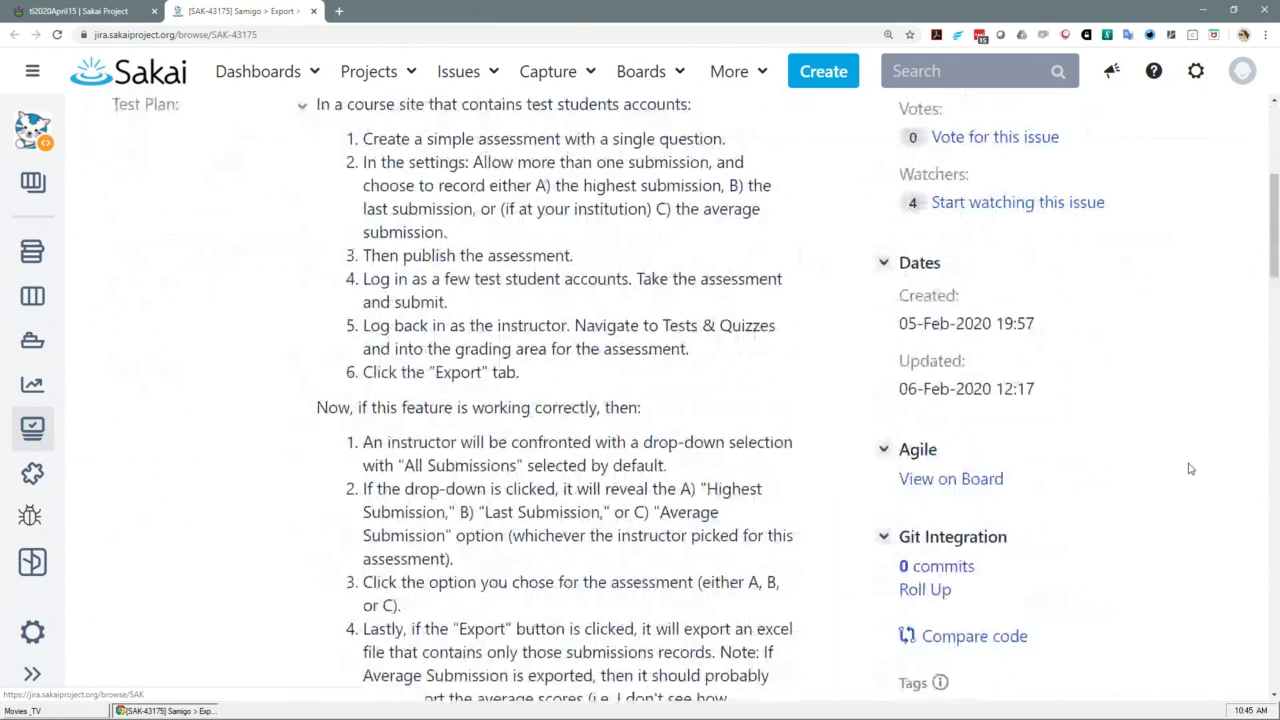
{"action": "scroll", "coordinate": [1190, 469], "scroll_direction": "down", "scroll_amount": 1}
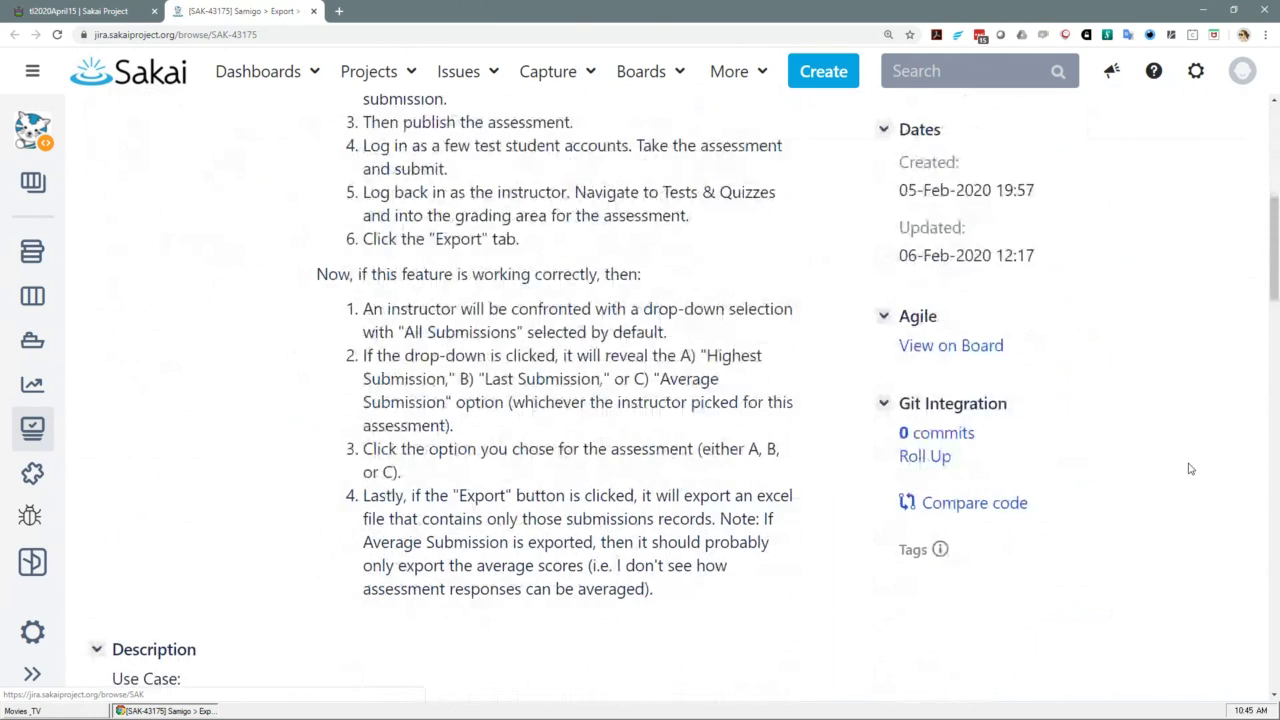
{"action": "scroll", "coordinate": [1190, 469], "scroll_direction": "down", "scroll_amount": 1}
{"action": "scroll", "coordinate": [1190, 469], "scroll_direction": "down", "scroll_amount": 2}
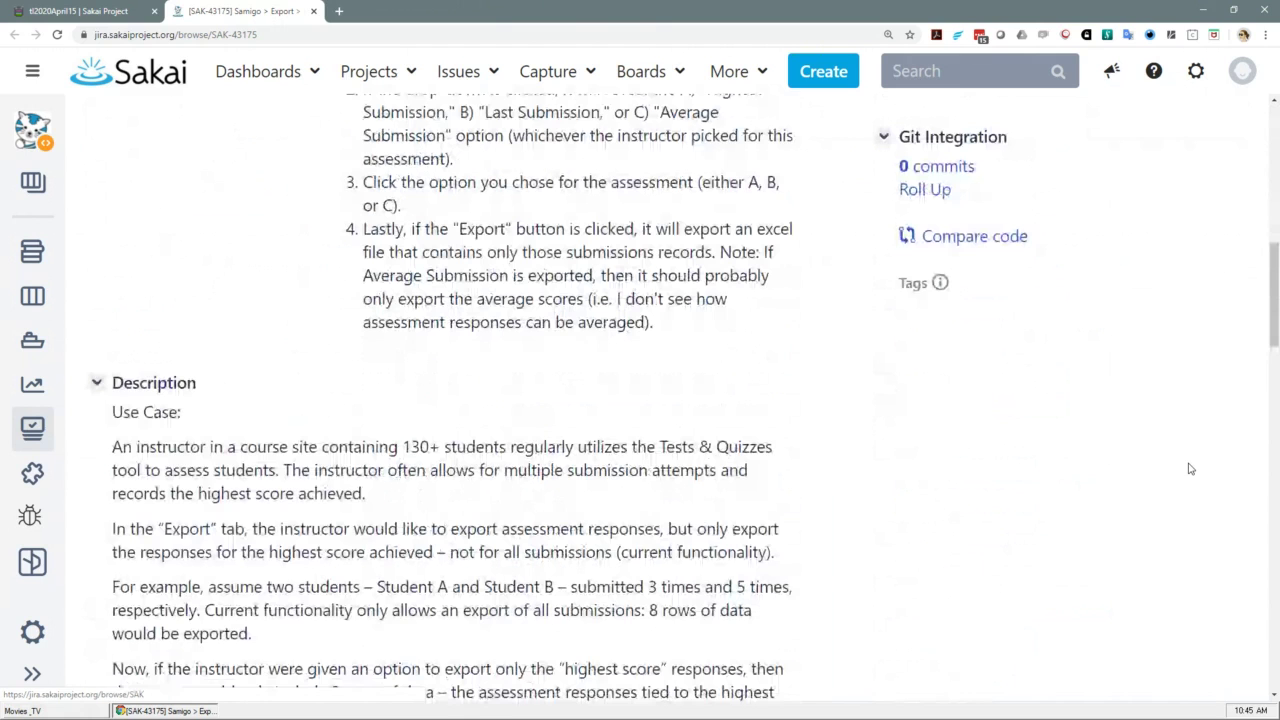
{"action": "scroll", "coordinate": [1190, 469], "scroll_direction": "down", "scroll_amount": 4}
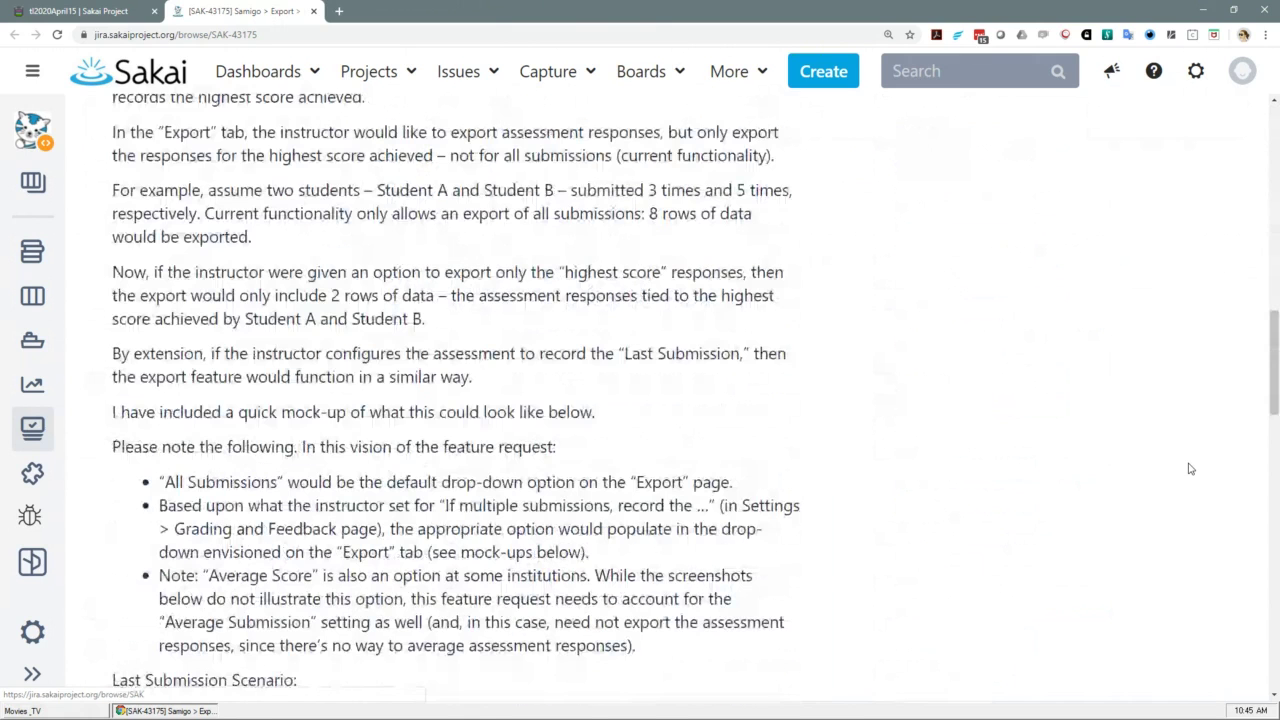
{"action": "scroll", "coordinate": [1190, 469], "scroll_direction": "down", "scroll_amount": 3}
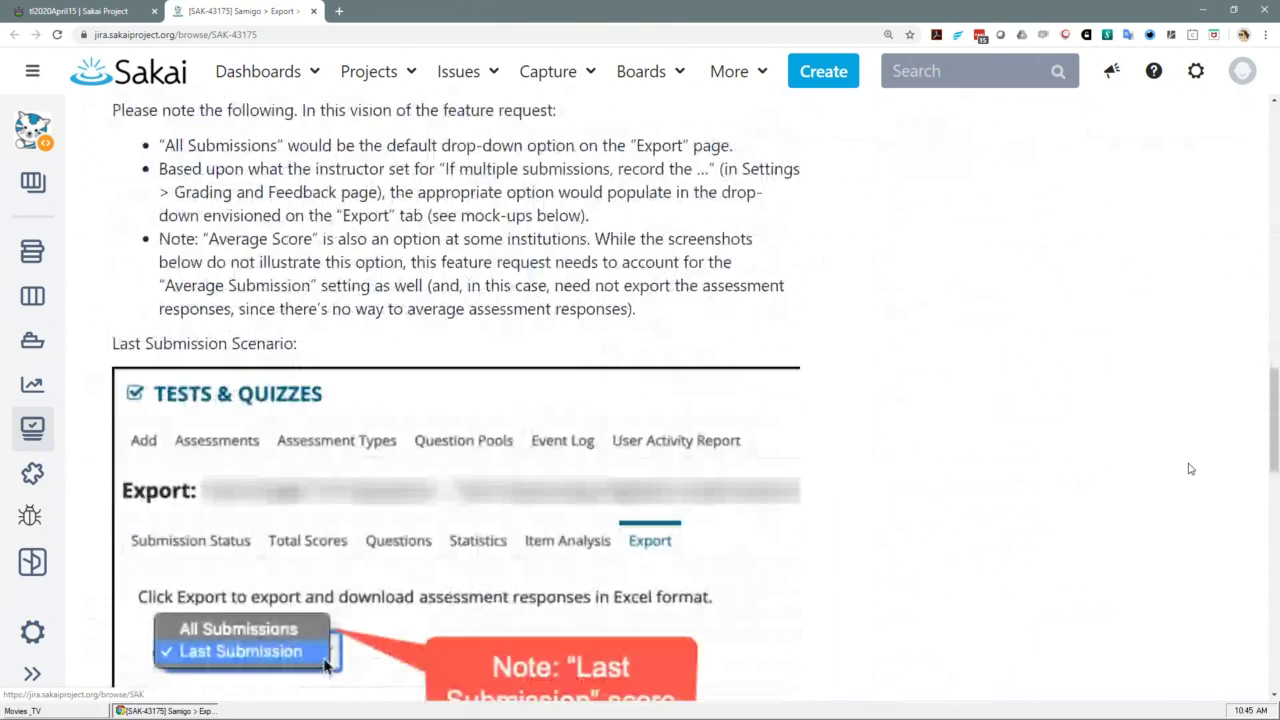
{"action": "scroll", "coordinate": [1190, 469], "scroll_direction": "down", "scroll_amount": 1}
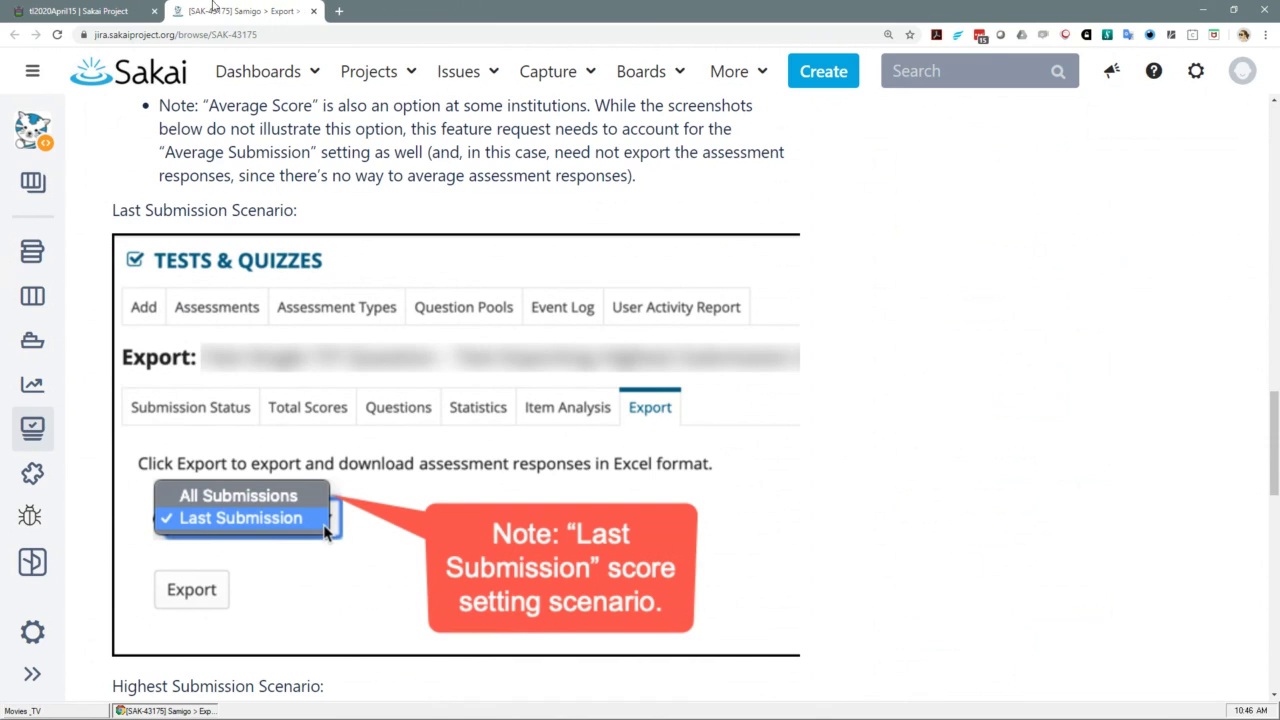
Open TEST 003 015 Summer 2020 on the 20.x Maintenance Branch on MySql server, look through its tools, and close the site
{"action": "left_click", "coordinate": [338, 12]}
{"action": "left_click", "coordinate": [795, 57]}
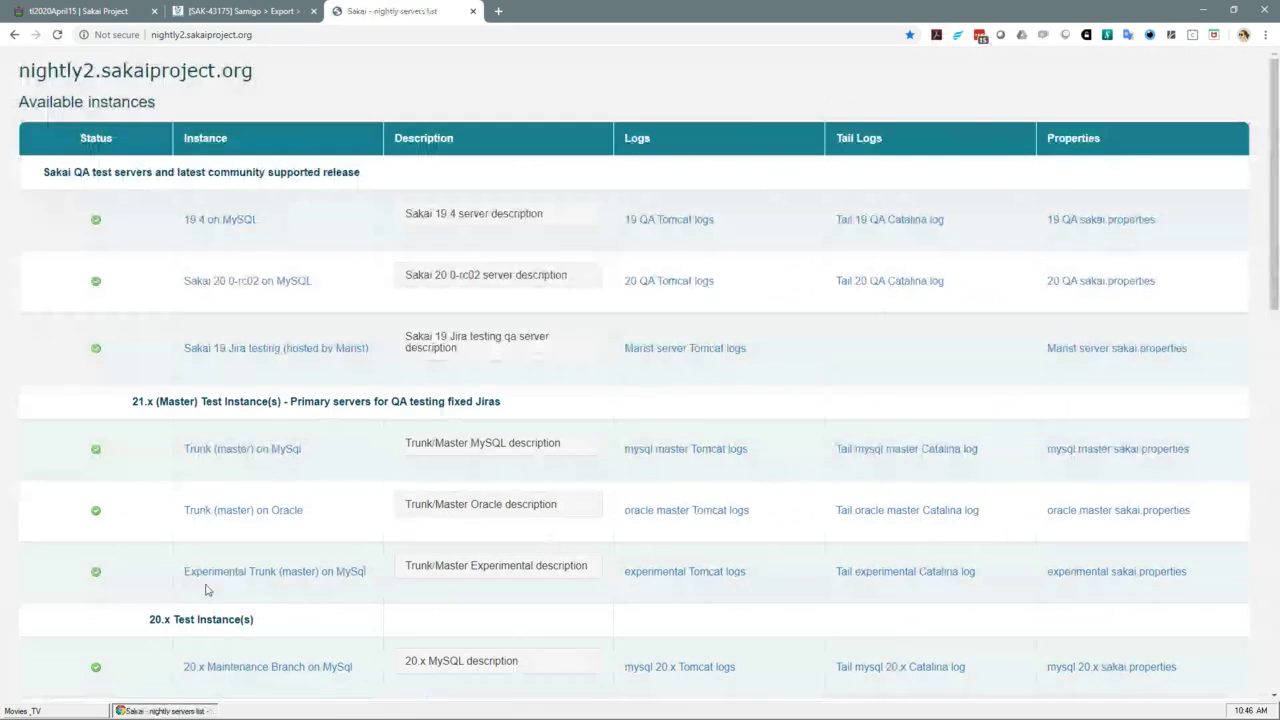
{"action": "left_click", "coordinate": [244, 668]}
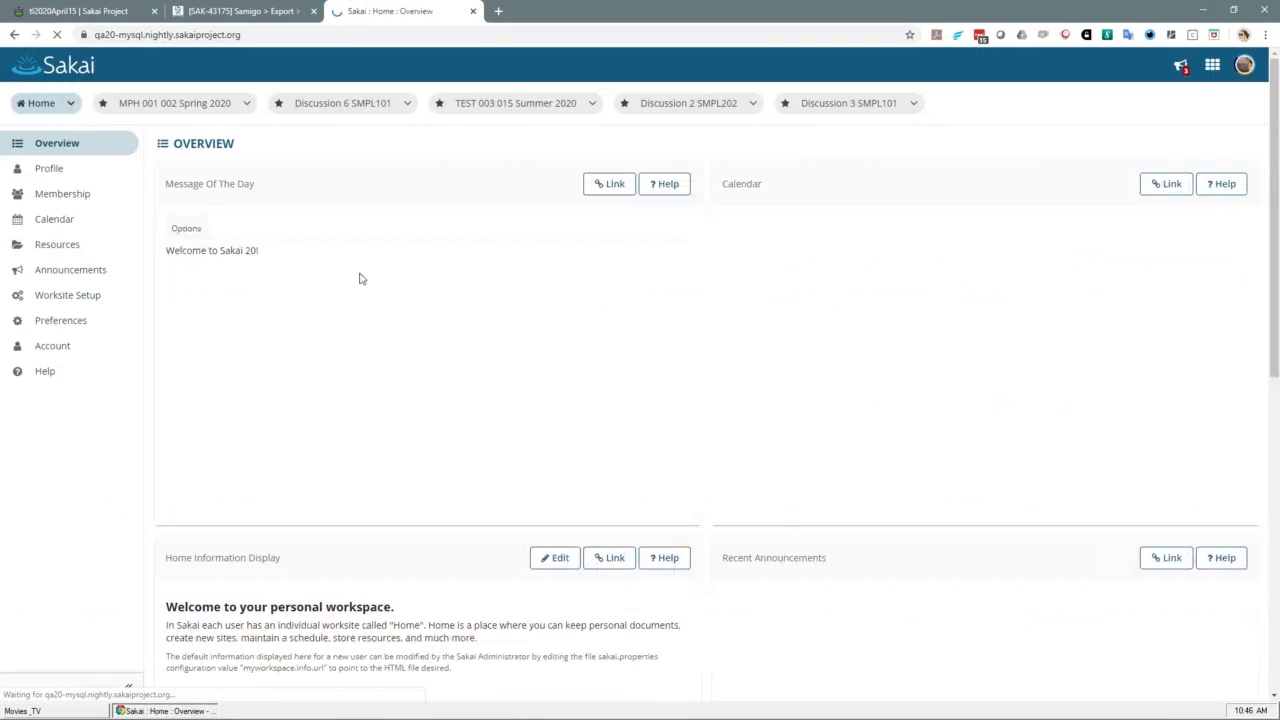
{"action": "left_click", "coordinate": [474, 112]}
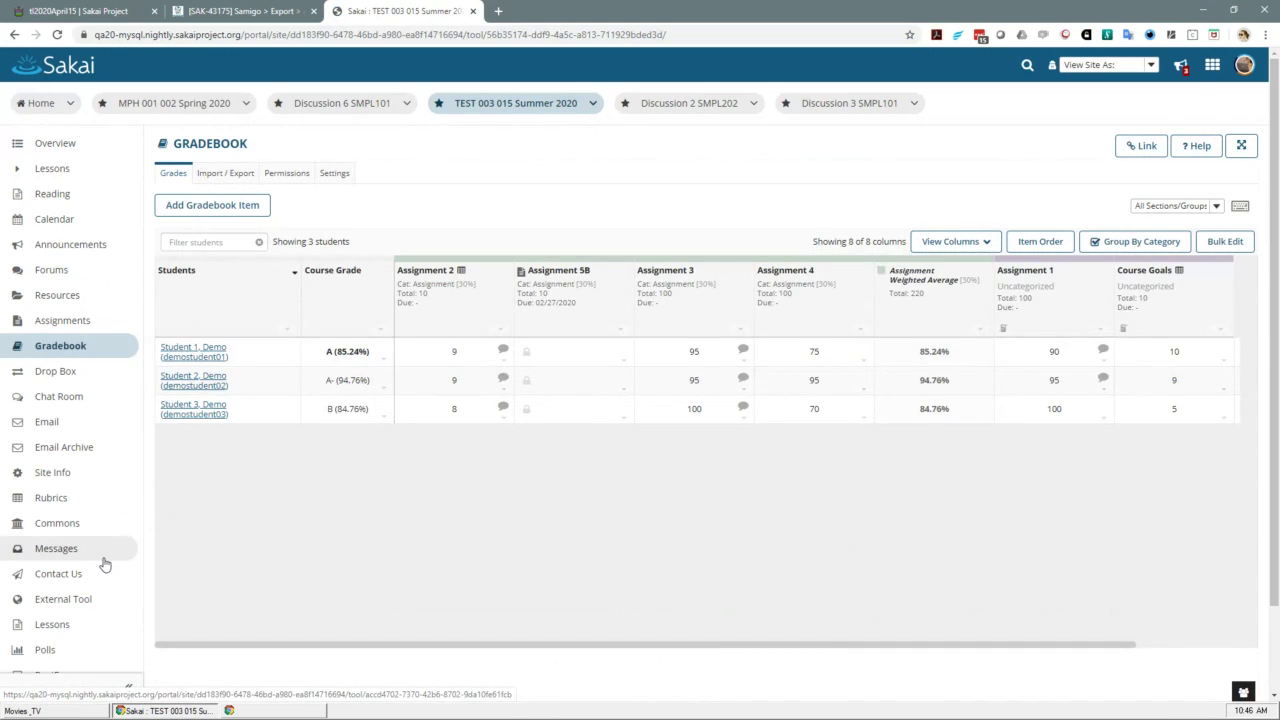
{"action": "scroll", "coordinate": [105, 563], "scroll_direction": "down", "scroll_amount": 1}
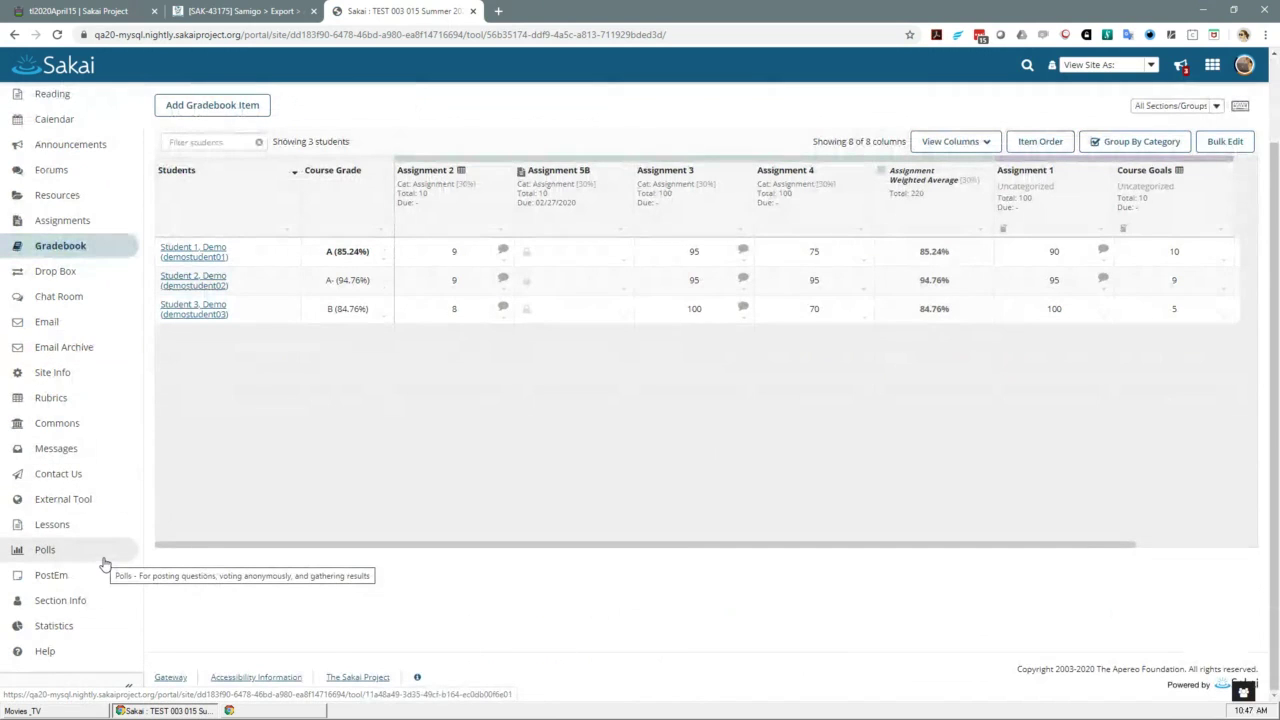
{"action": "scroll", "coordinate": [105, 565], "scroll_direction": "up", "scroll_amount": 1}
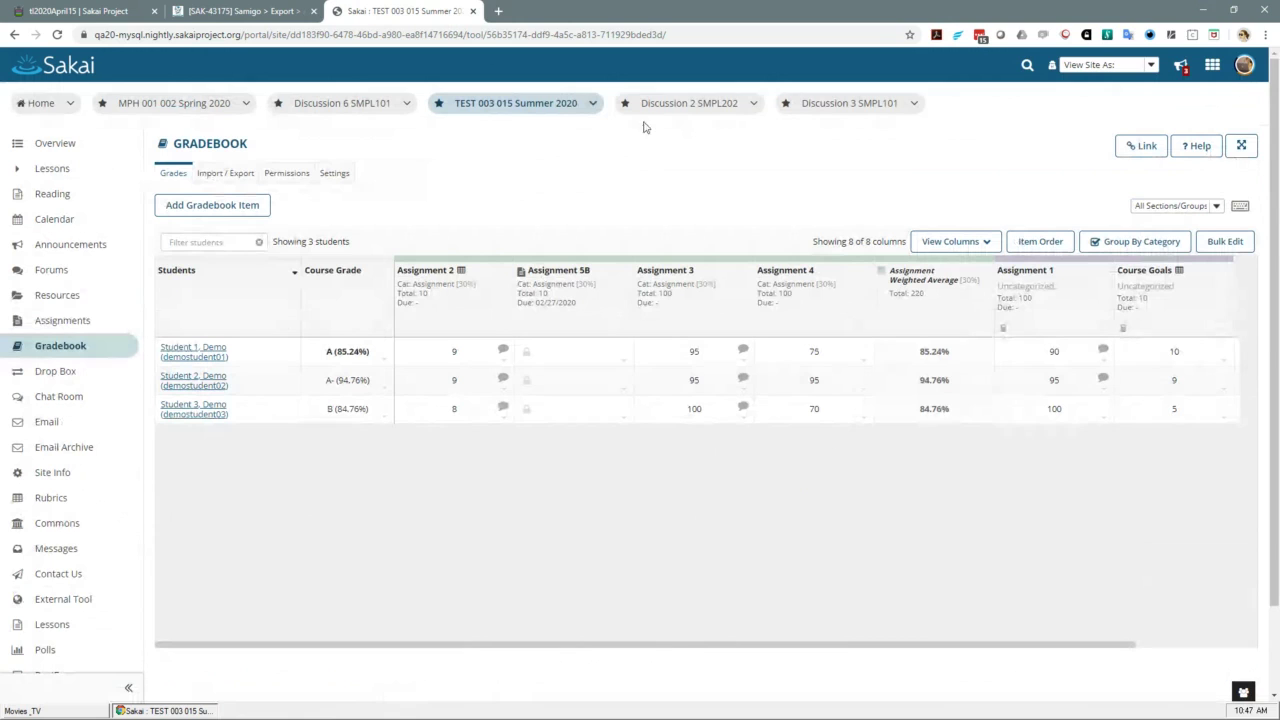
{"action": "left_click", "coordinate": [473, 12]}
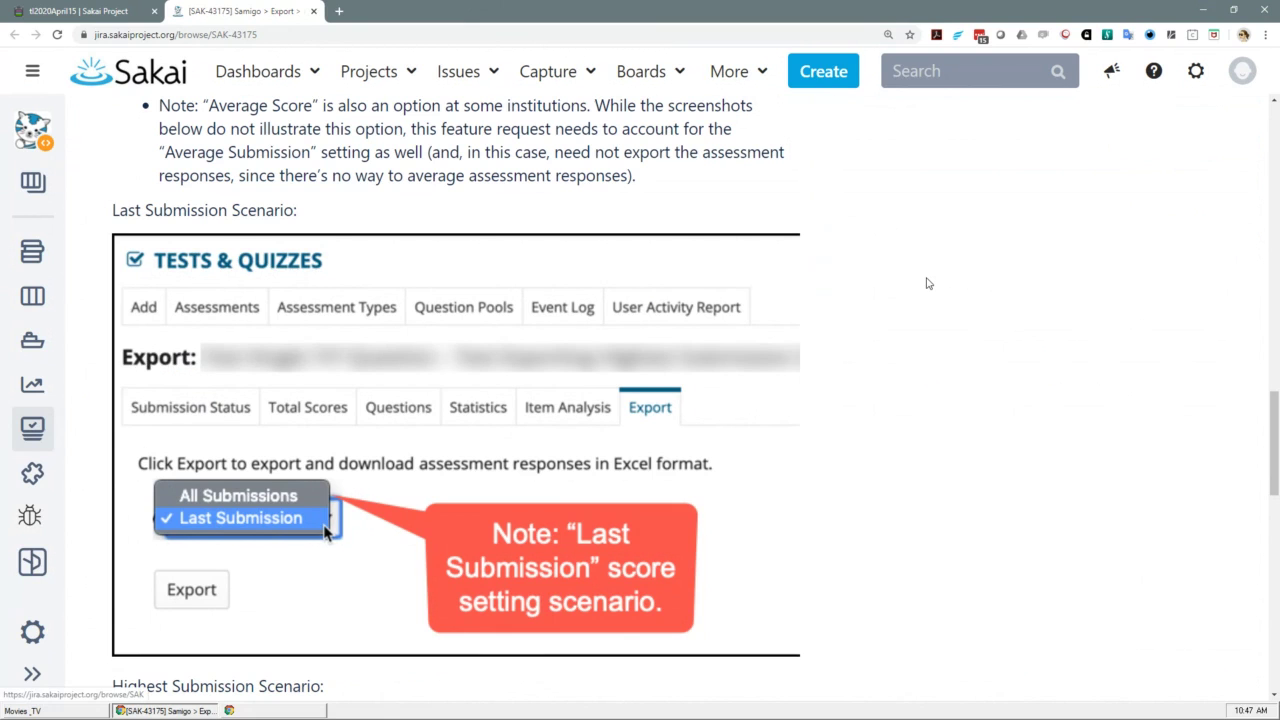
Review the use case, test plan and details of SAK-43175 again
{"action": "scroll", "coordinate": [927, 284], "scroll_direction": "up", "scroll_amount": 4}
{"action": "scroll", "coordinate": [927, 284], "scroll_direction": "up", "scroll_amount": 4}
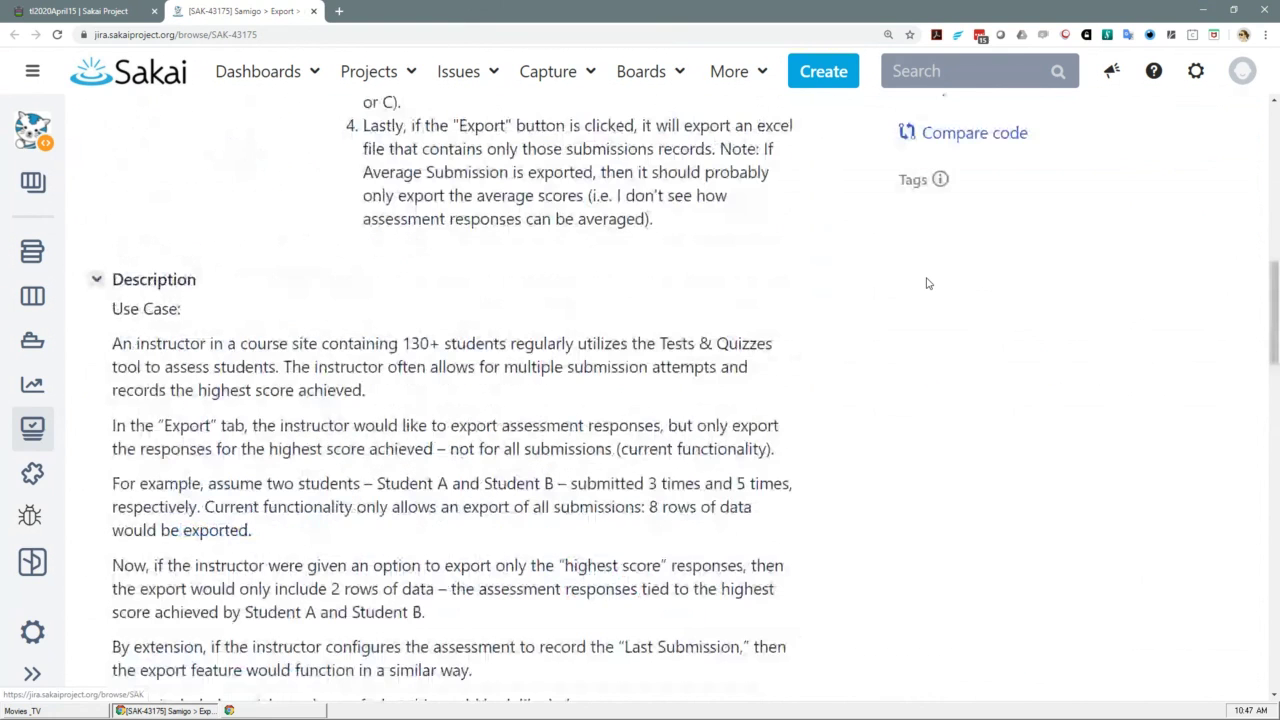
{"action": "scroll", "coordinate": [927, 284], "scroll_direction": "up", "scroll_amount": 6}
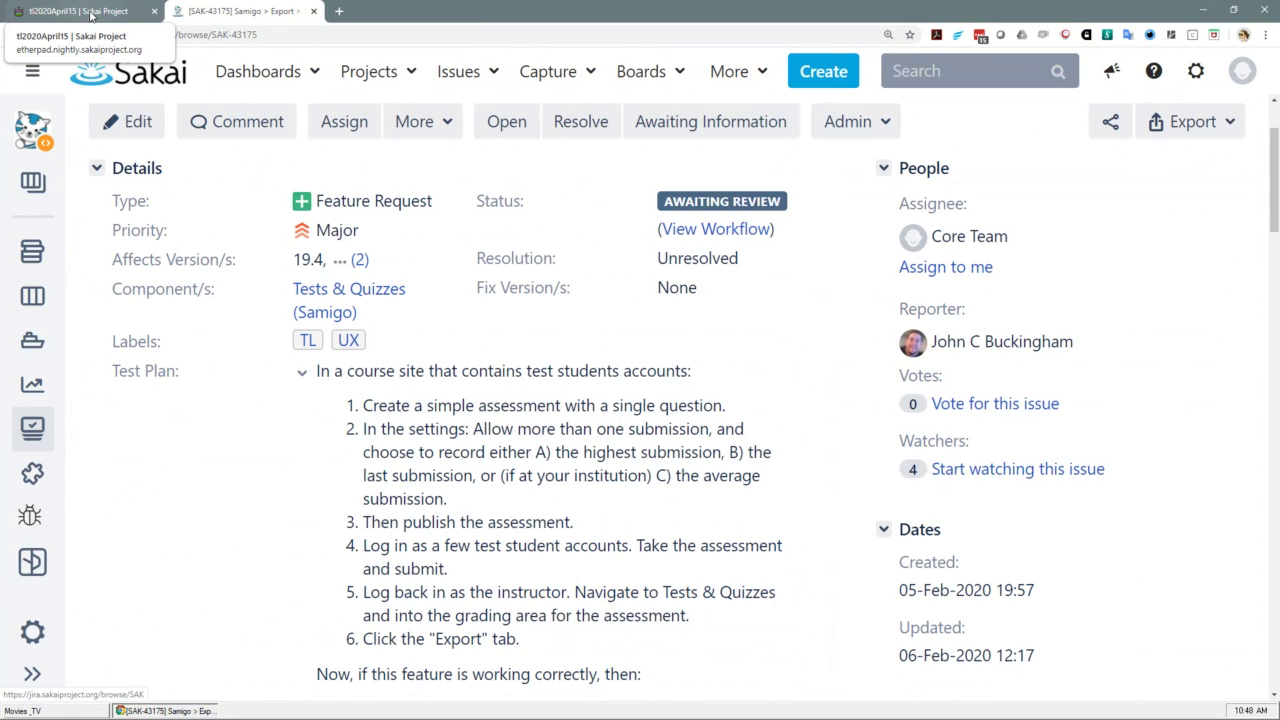
Open SAK-42412 from the meeting notes, read its description and proposed wording, and view the Leaving Student Review Mode.png attachment
{"action": "left_click", "coordinate": [90, 14]}
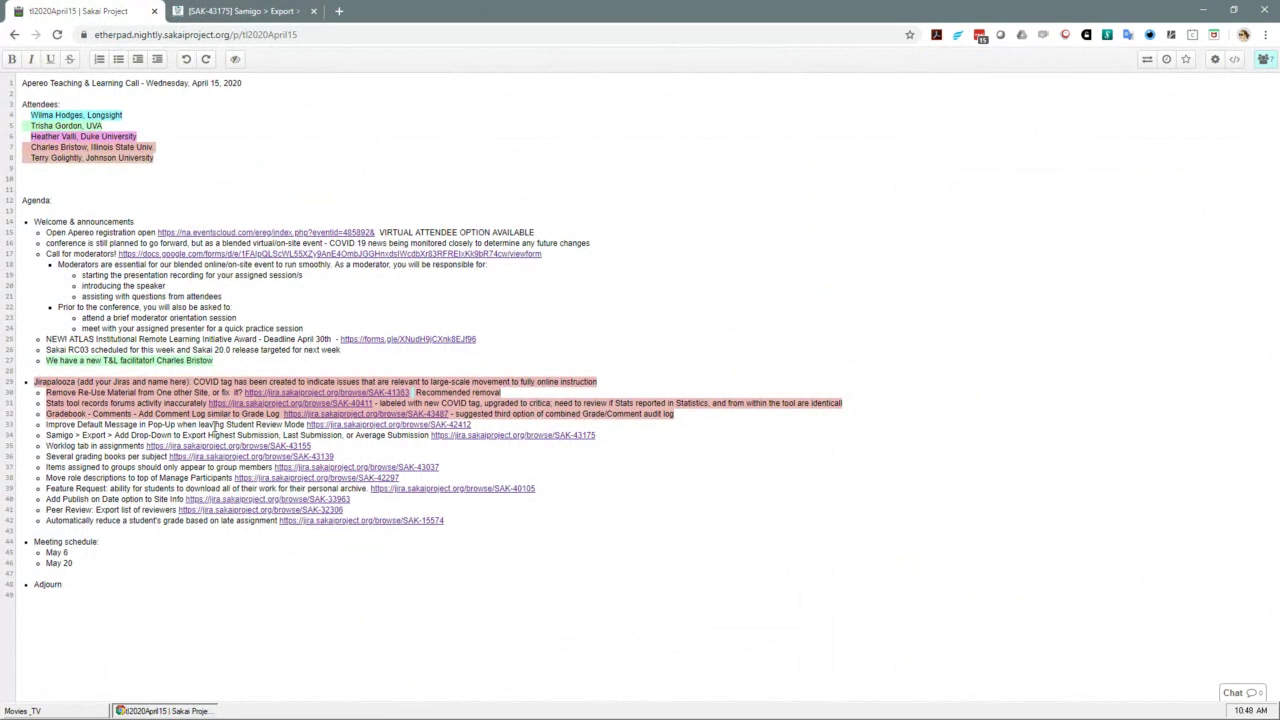
{"action": "left_click", "coordinate": [330, 425]}
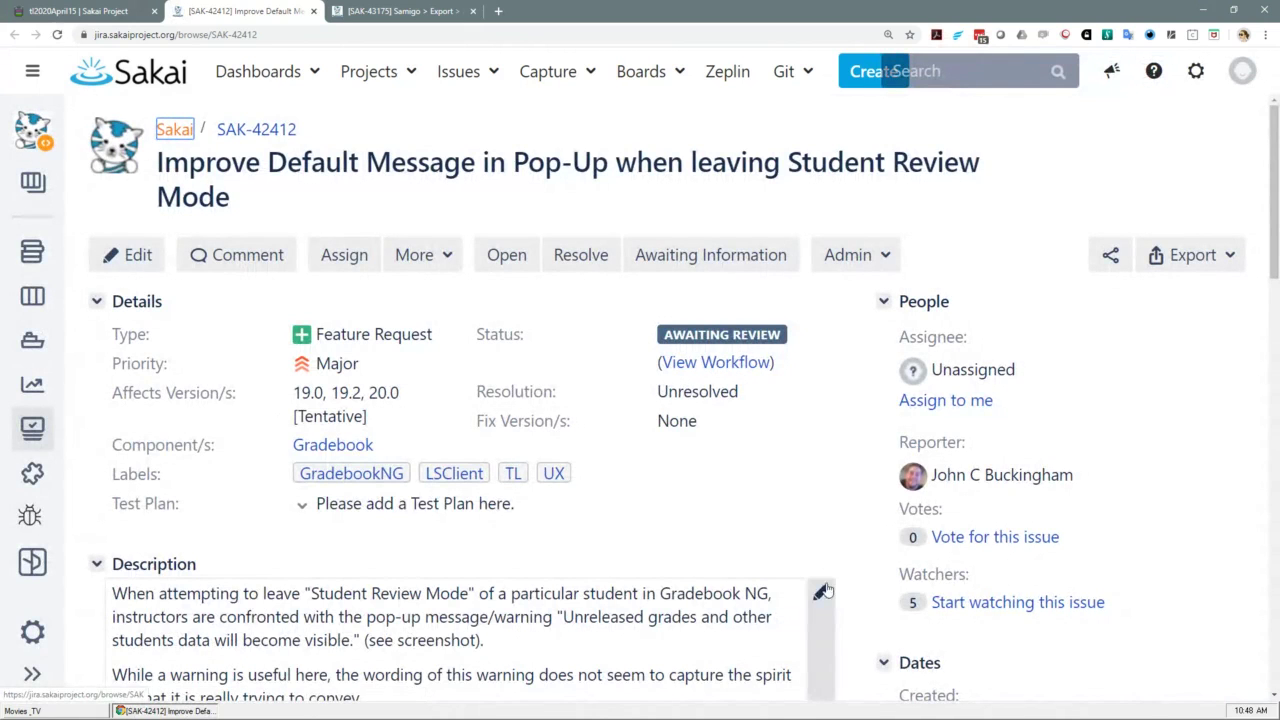
{"action": "scroll", "coordinate": [837, 561], "scroll_direction": "down", "scroll_amount": 2}
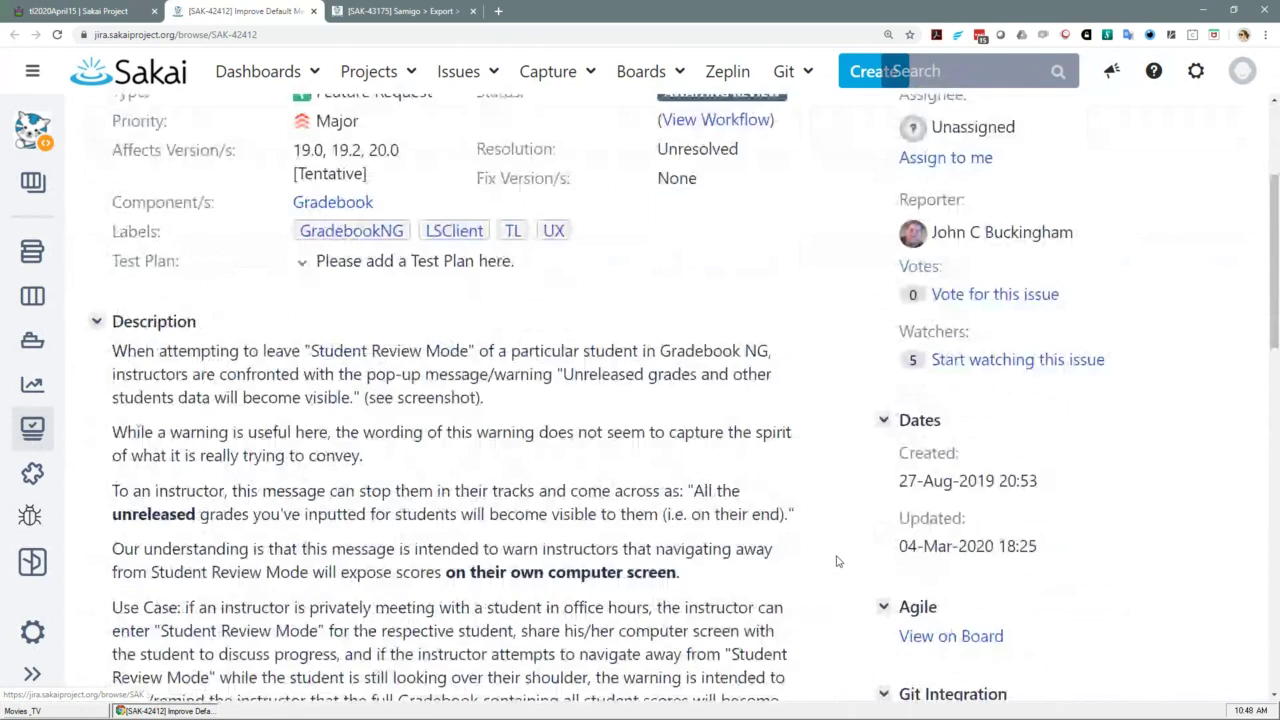
{"action": "scroll", "coordinate": [837, 561], "scroll_direction": "down", "scroll_amount": 1}
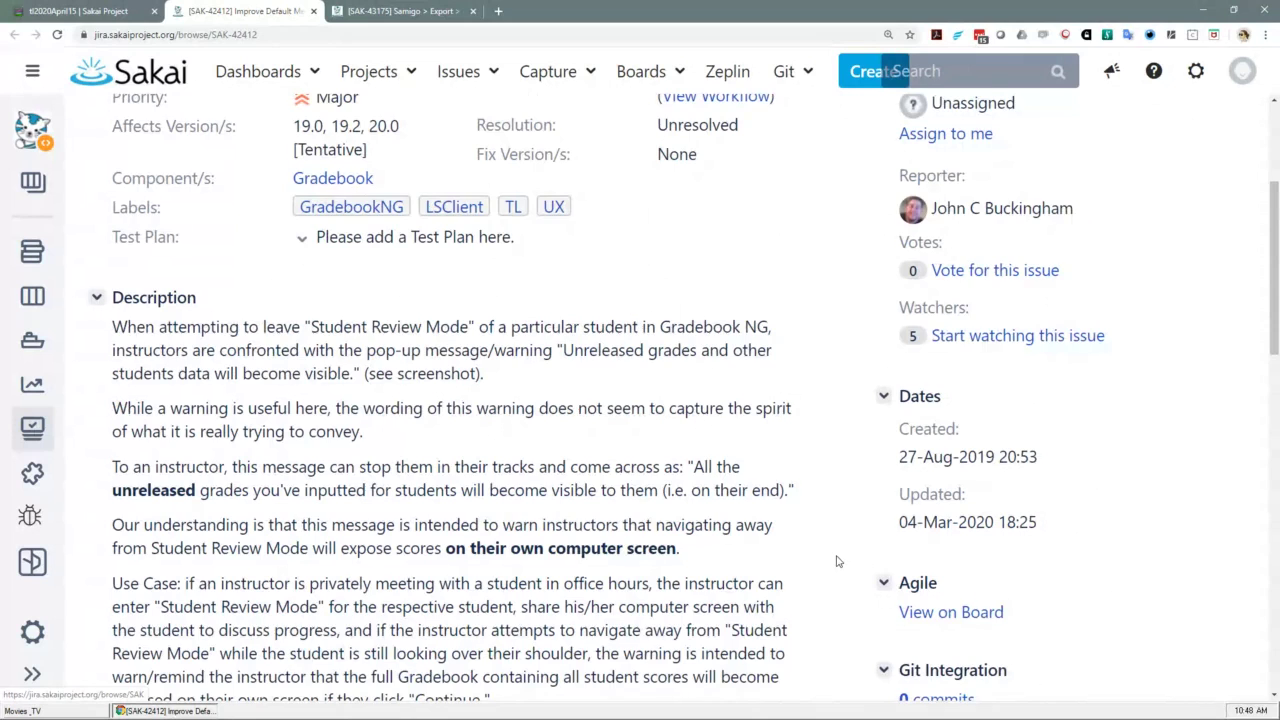
{"action": "scroll", "coordinate": [838, 562], "scroll_direction": "down", "scroll_amount": 1}
{"action": "scroll", "coordinate": [838, 562], "scroll_direction": "down", "scroll_amount": 4}
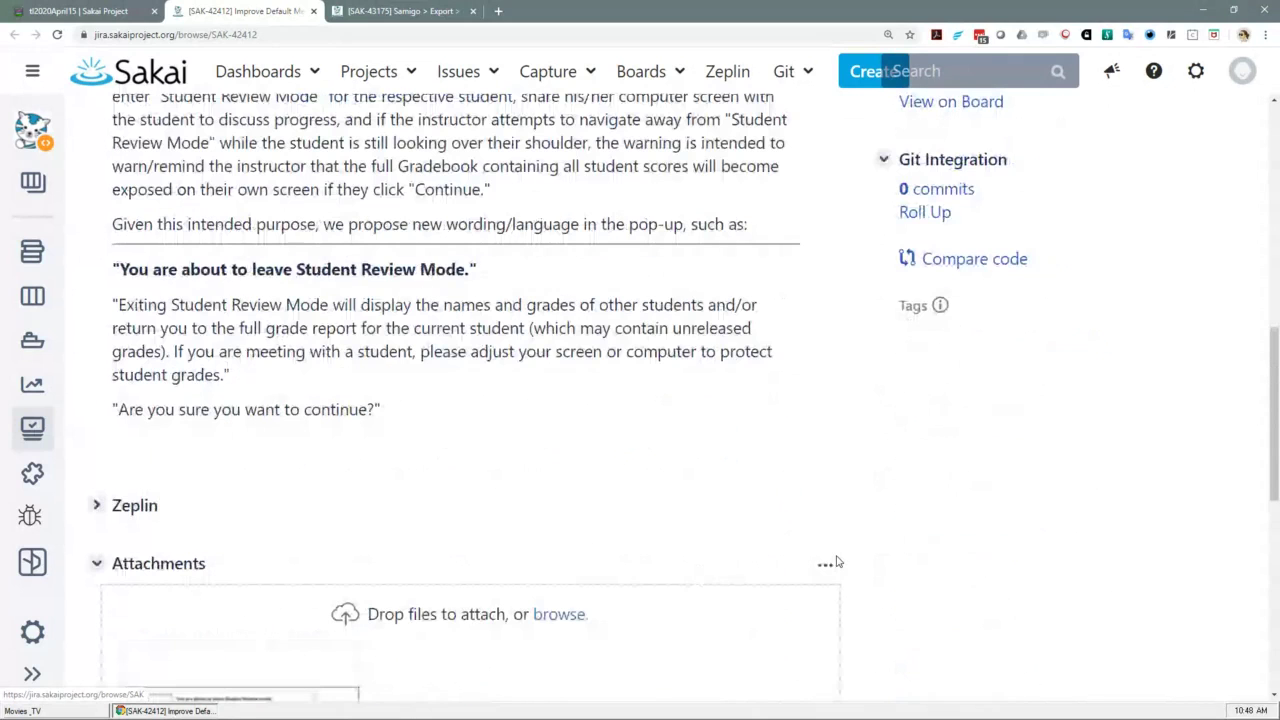
{"action": "scroll", "coordinate": [838, 562], "scroll_direction": "down", "scroll_amount": 3}
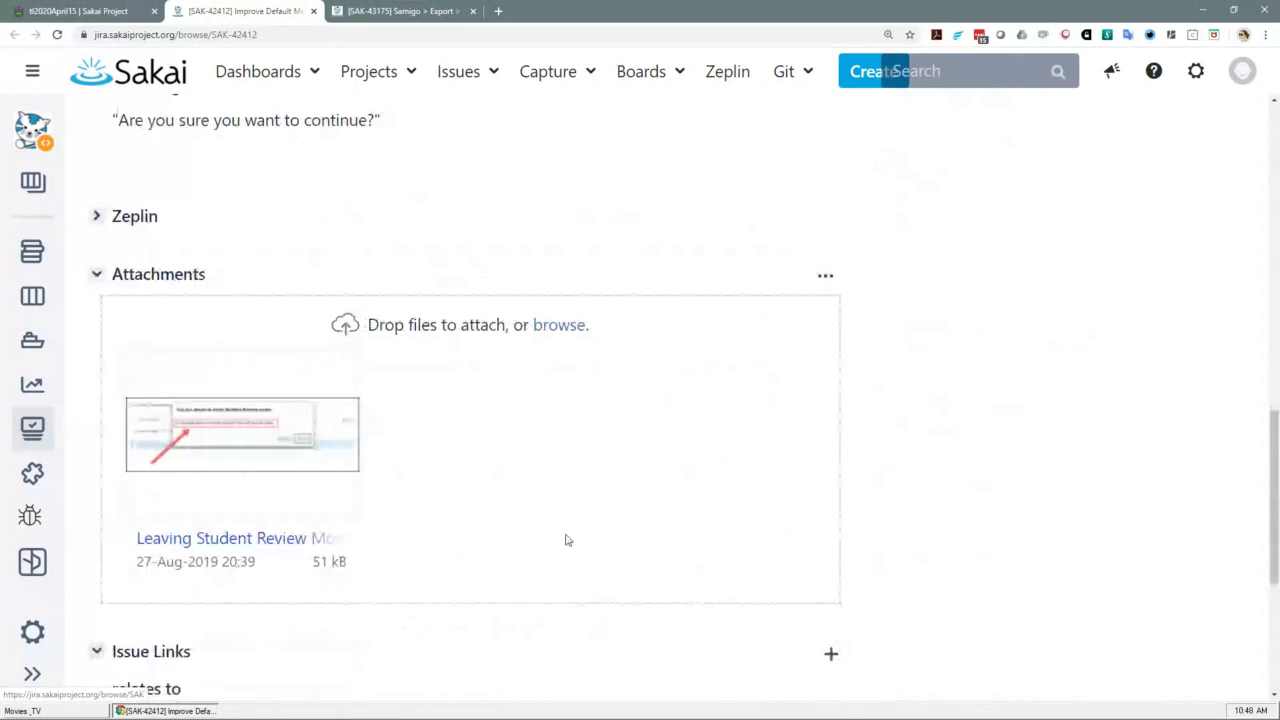
{"action": "left_click", "coordinate": [226, 436]}
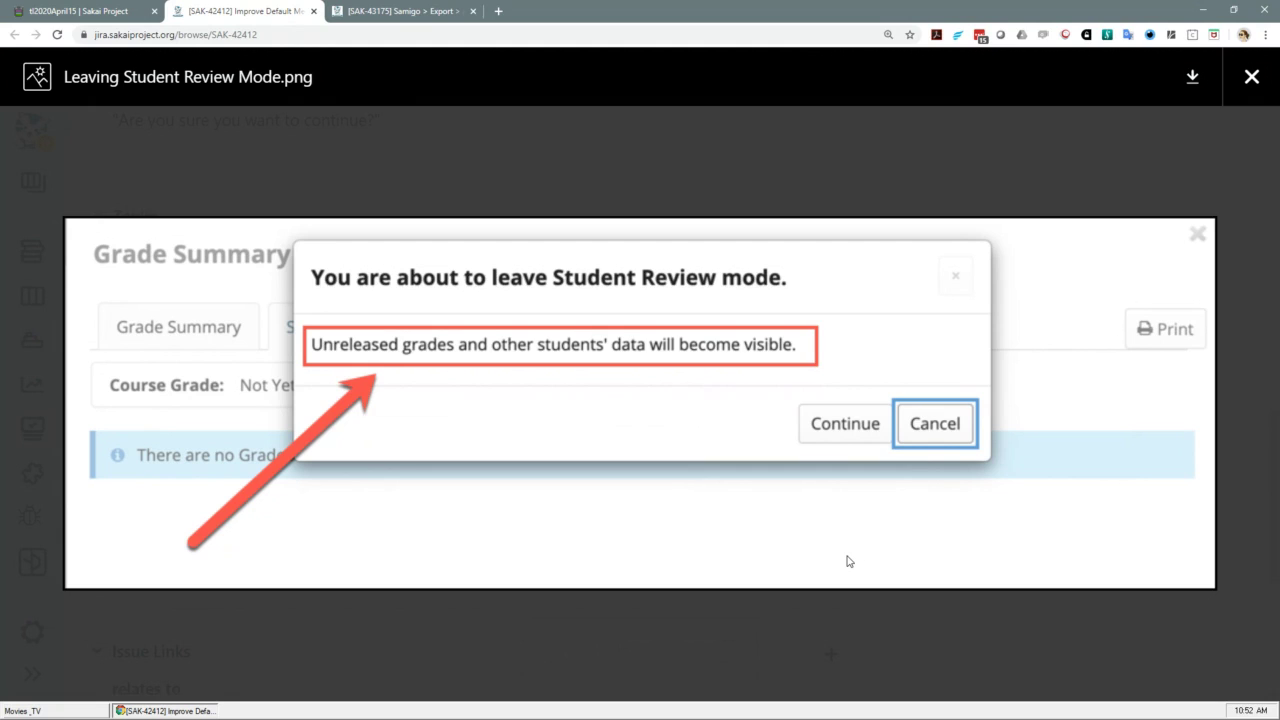
Open the Gradebook of TEST 003 015 Summer 2020 on the 20.x Maintenance Branch on MySql server, keeping both issues open
{"action": "left_click", "coordinate": [404, 20]}
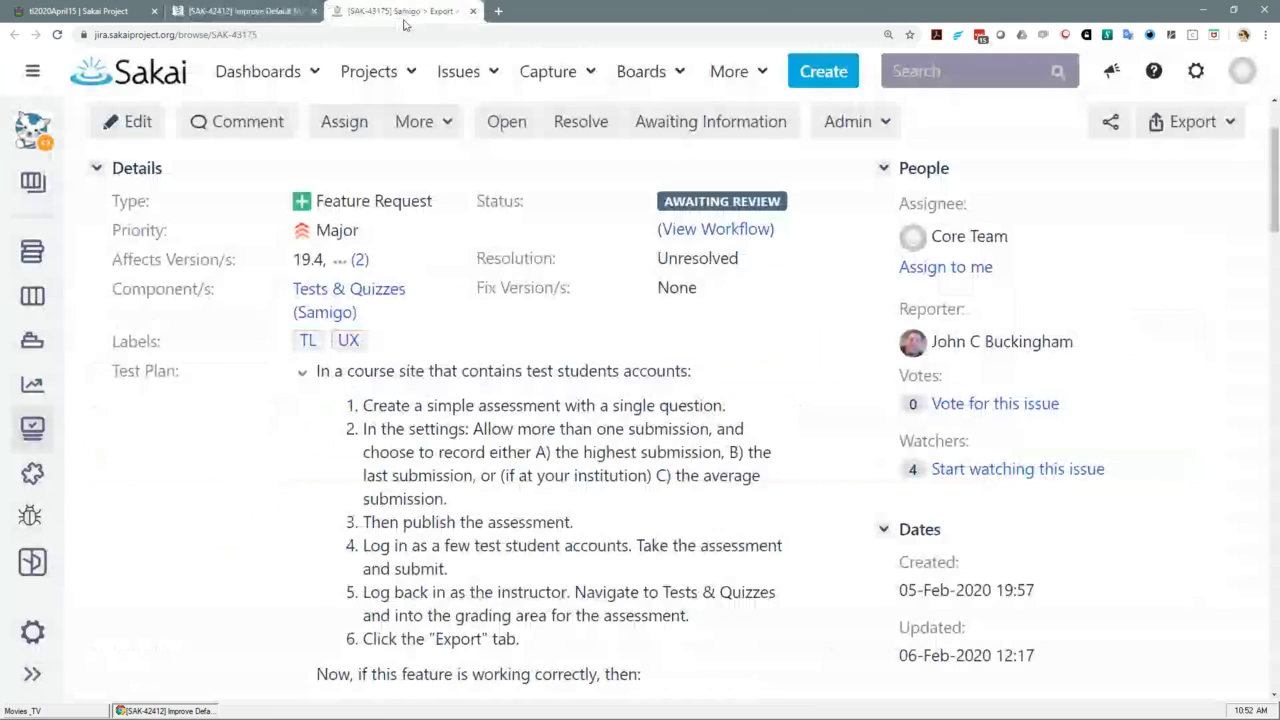
{"action": "left_click", "coordinate": [498, 11]}
{"action": "left_click", "coordinate": [804, 57]}
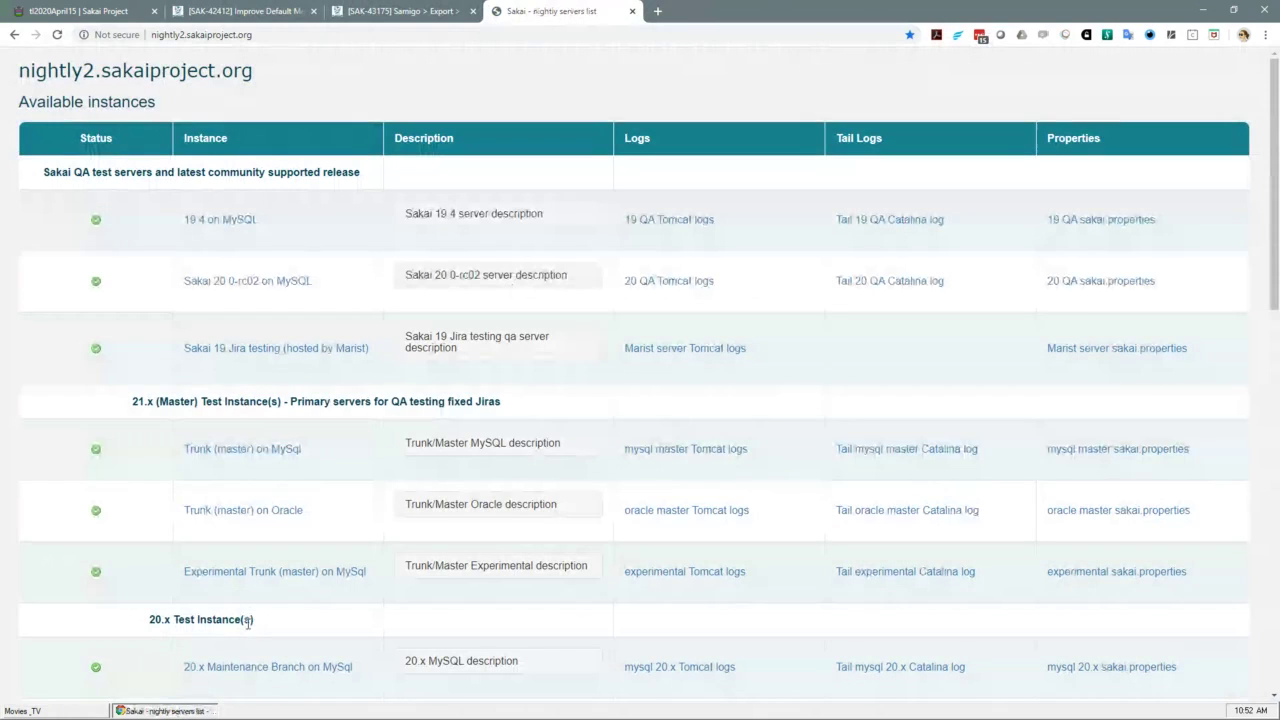
{"action": "left_click", "coordinate": [244, 670]}
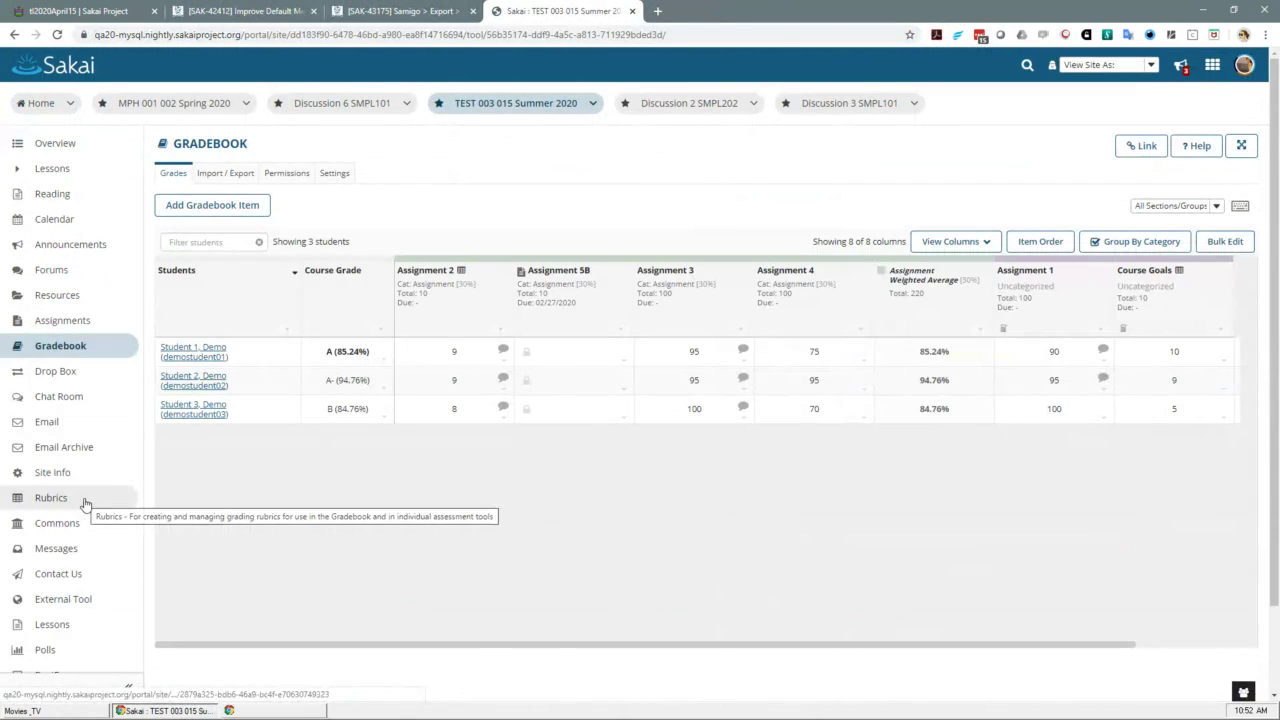
Show Demo Student 1's grade summary in Student Review Mode, check the warning on leaving that mode, and close the summary
{"action": "left_click", "coordinate": [218, 352]}
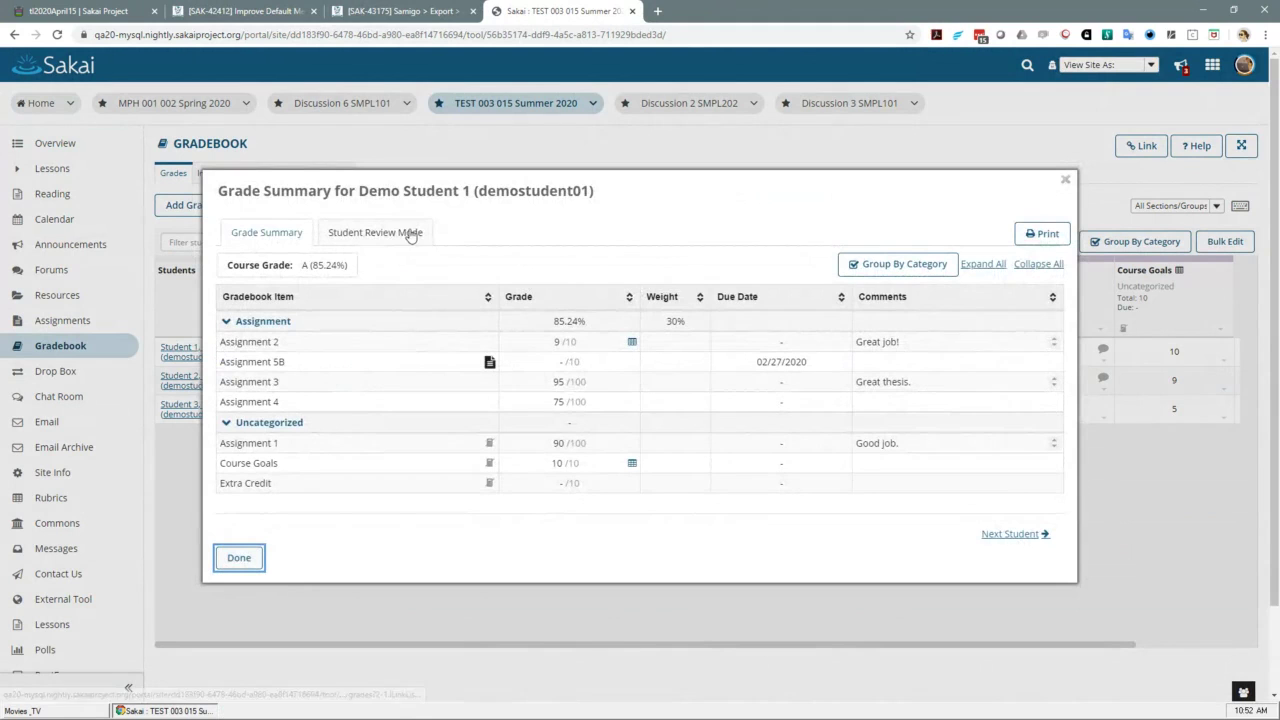
{"action": "left_click", "coordinate": [372, 240]}
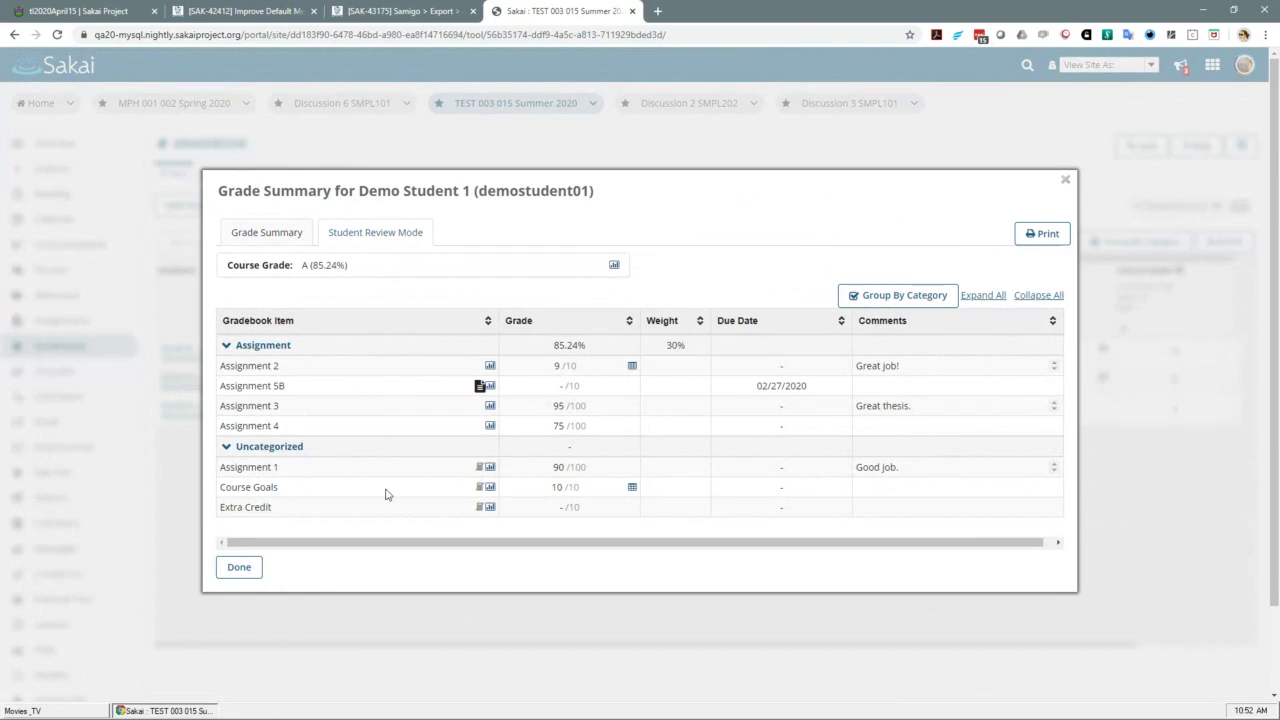
{"action": "left_click", "coordinate": [264, 236]}
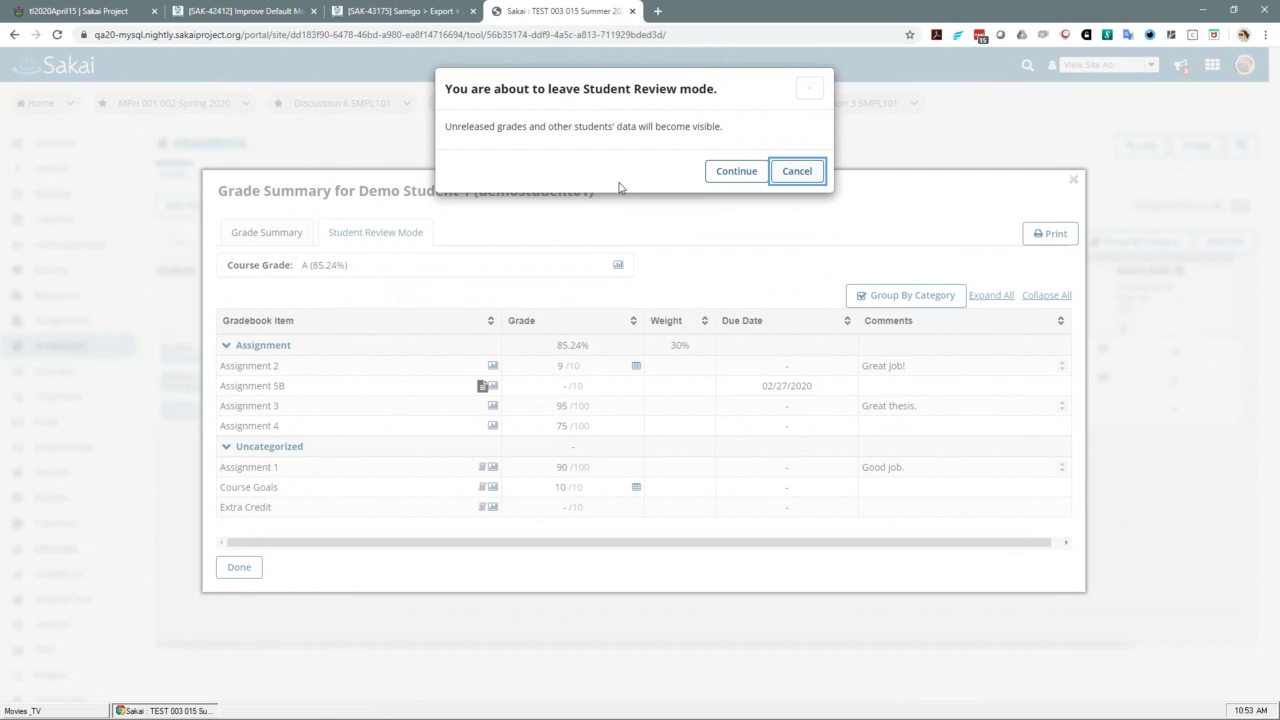
{"action": "left_click", "coordinate": [808, 171]}
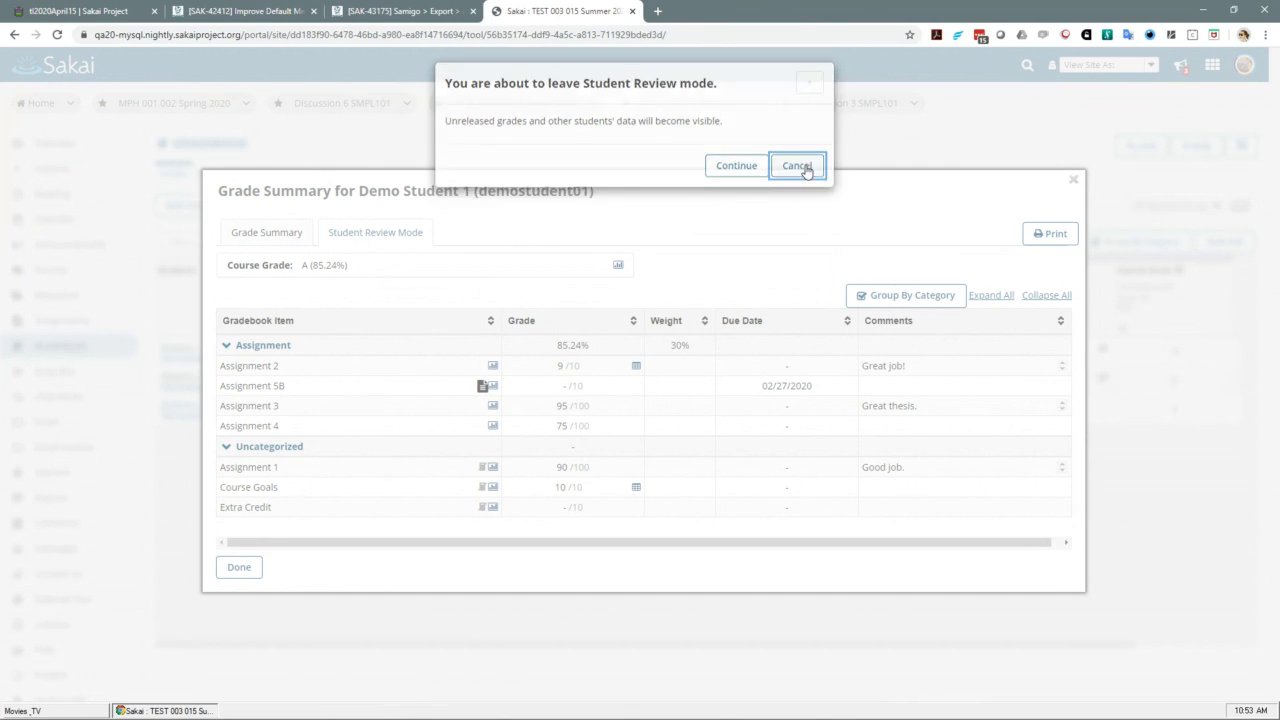
{"action": "left_click", "coordinate": [1072, 180]}
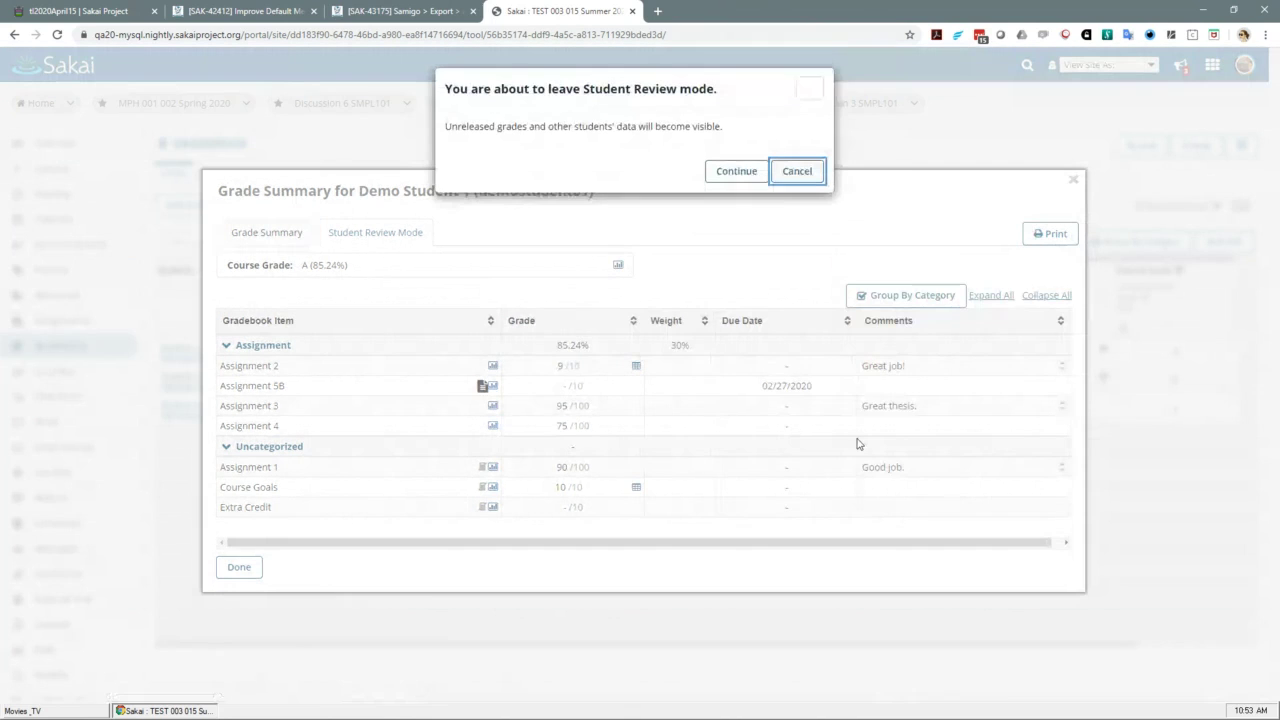
{"action": "left_click", "coordinate": [740, 171]}
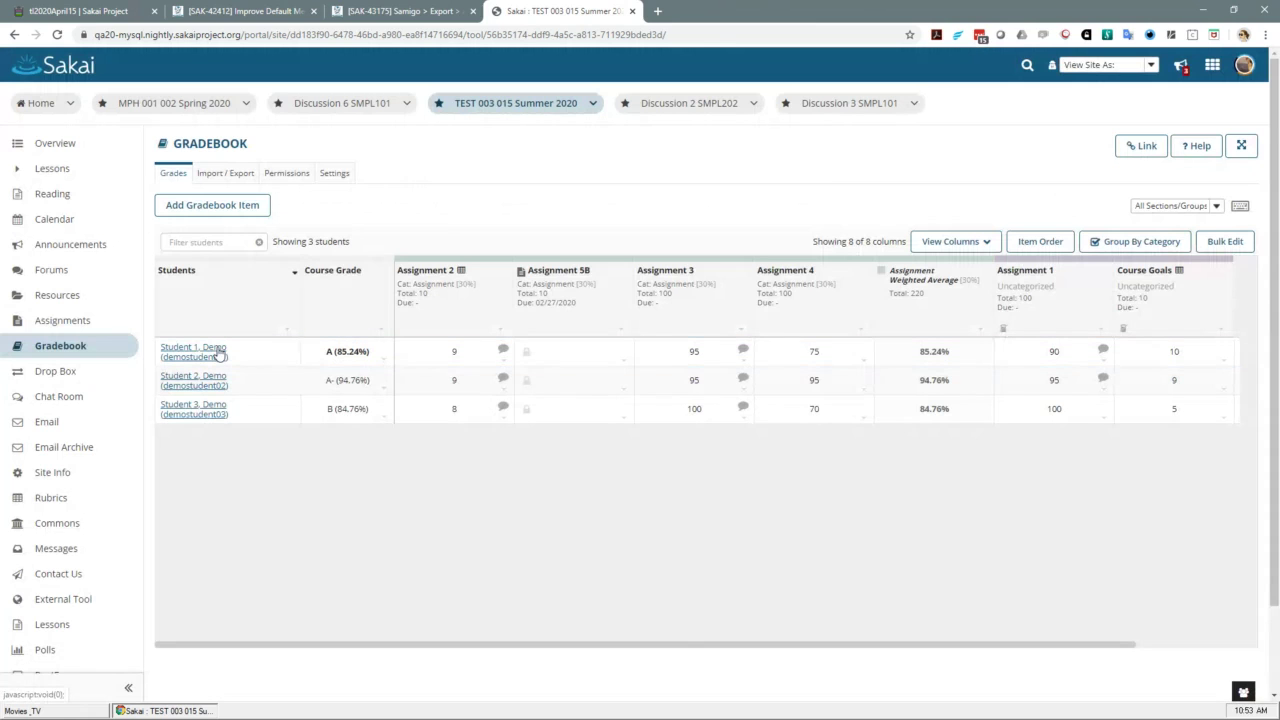
Reopen Demo Student 1's grade summary twice without entering Student Review Mode, closing it each time to check for a warning
{"action": "left_click", "coordinate": [219, 354]}
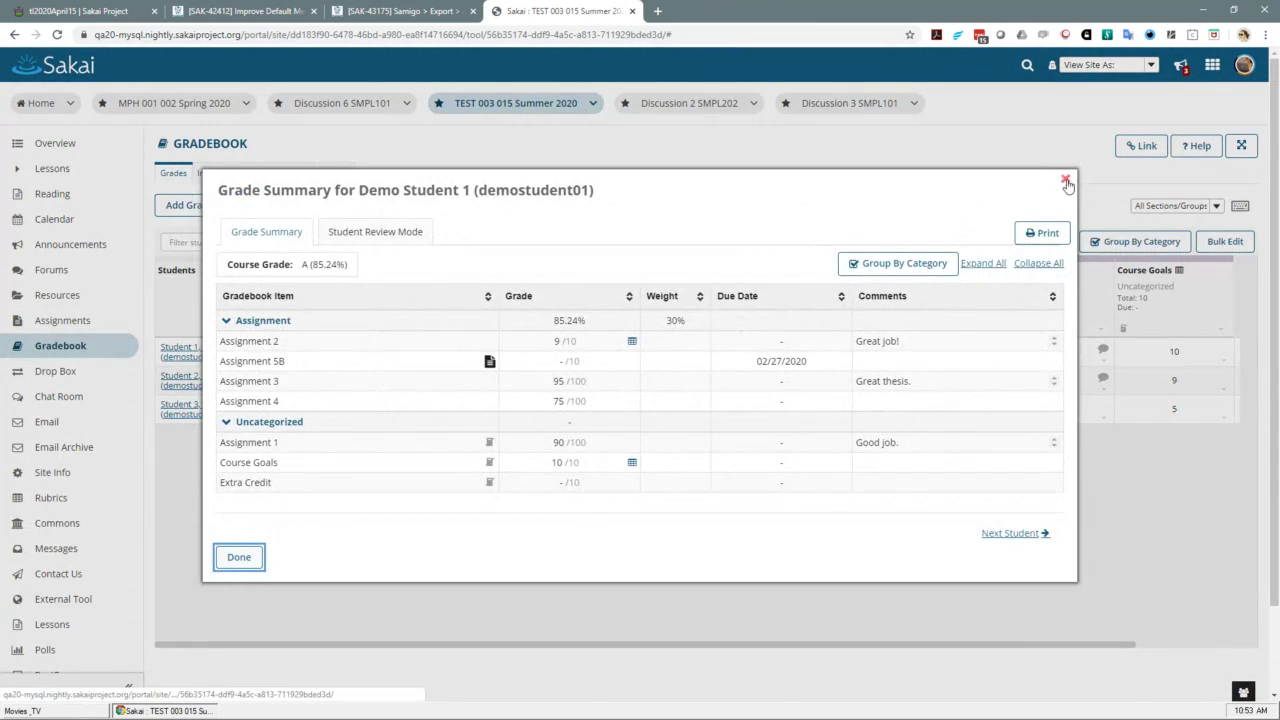
{"action": "left_click", "coordinate": [1066, 182]}
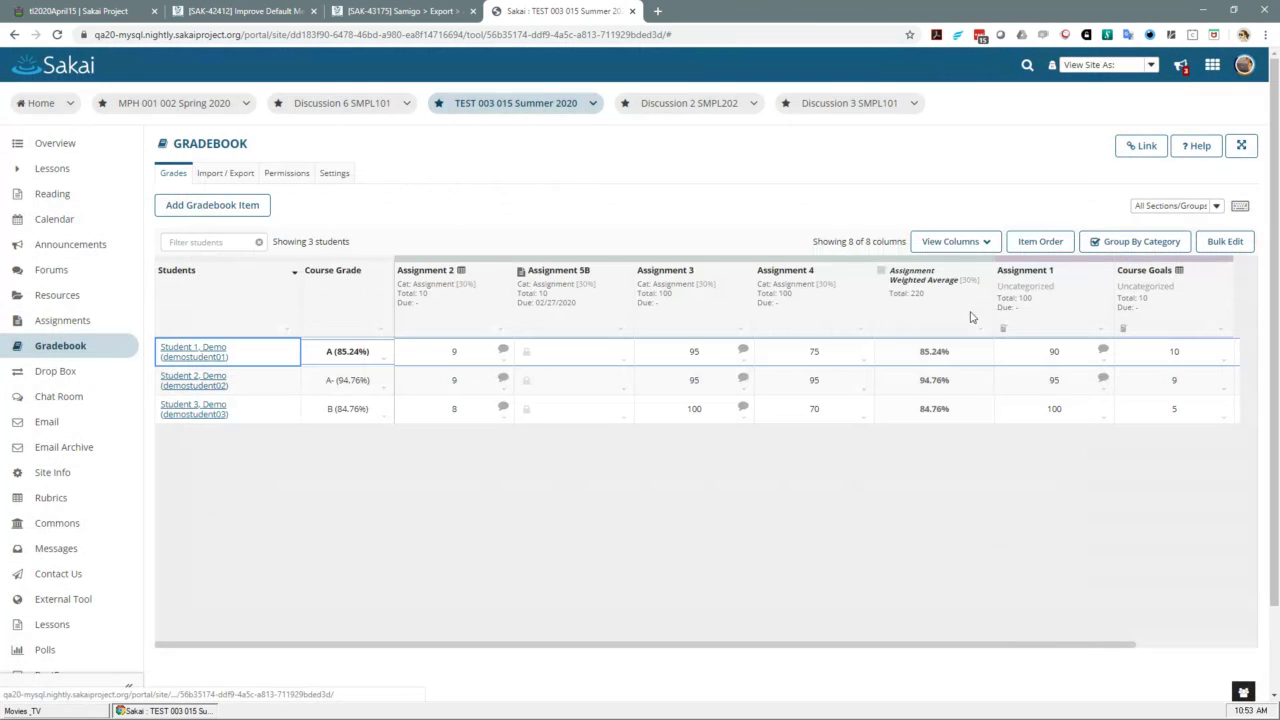
{"action": "left_click", "coordinate": [205, 355]}
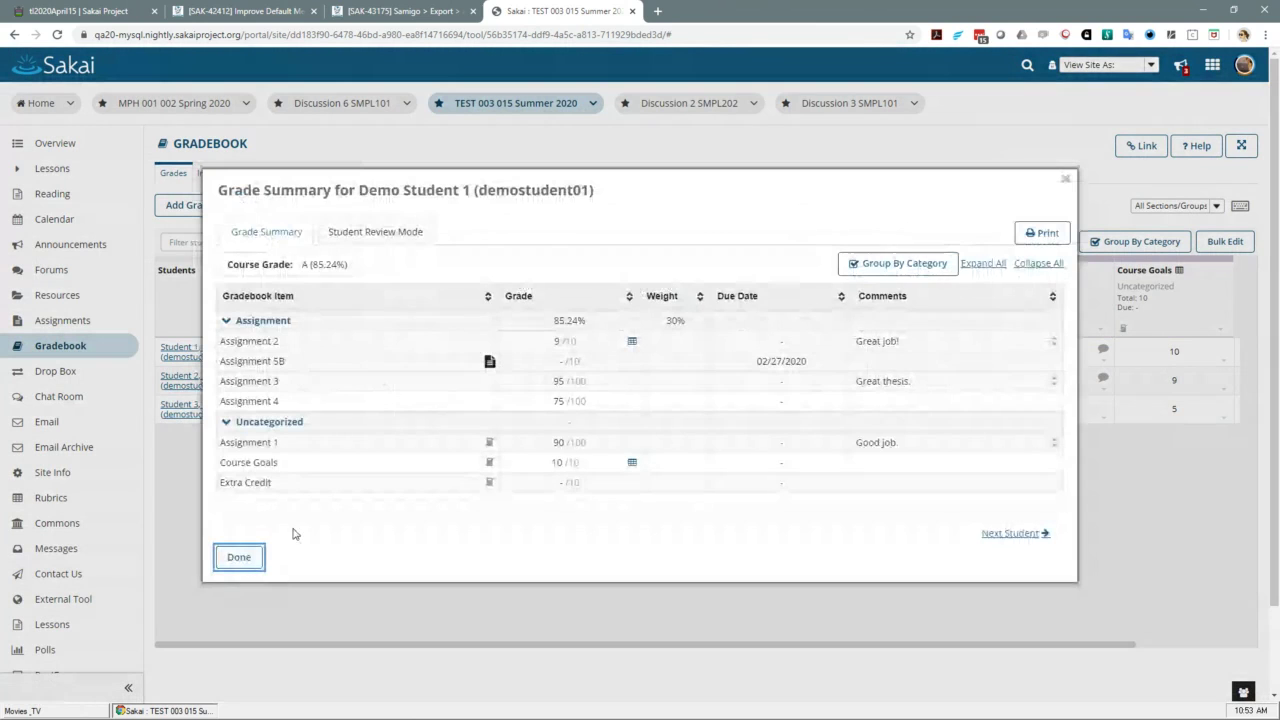
{"action": "left_click", "coordinate": [1066, 182]}
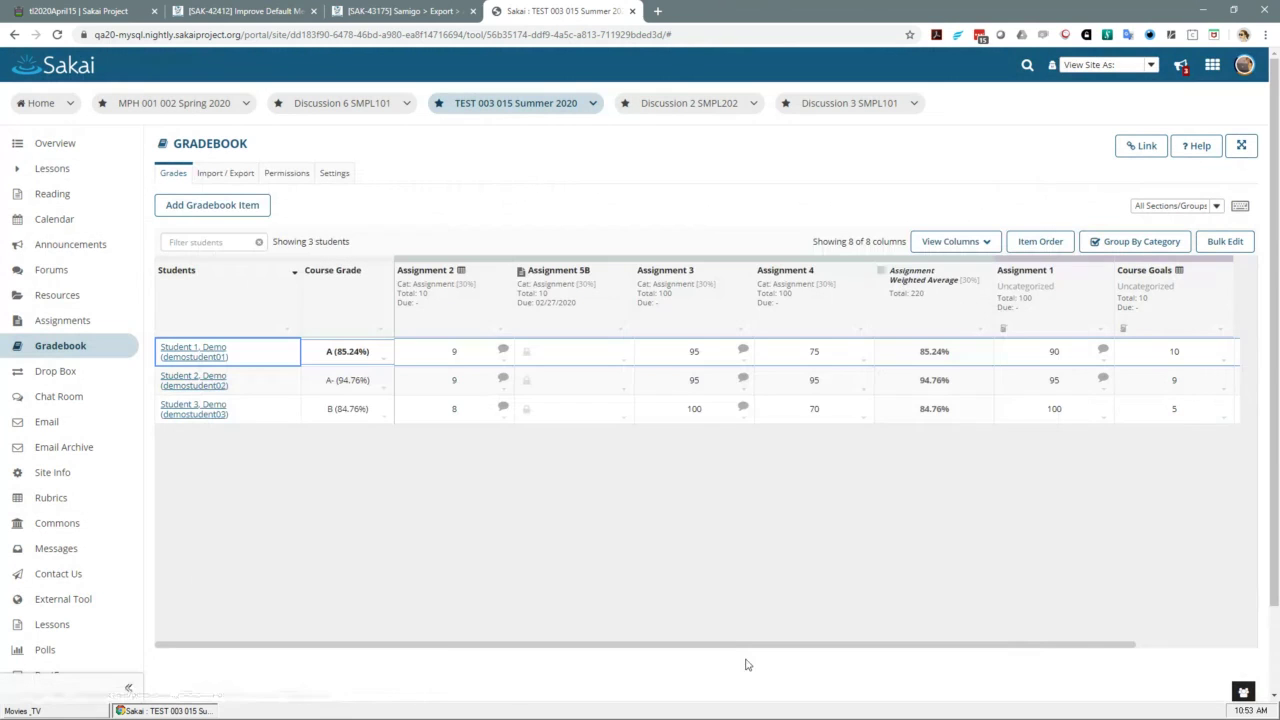
Open Demo Student 1's grade summary in Student Review Mode, close it directly, and continue past the leave warning
{"action": "left_click", "coordinate": [209, 360]}
{"action": "left_click", "coordinate": [400, 240]}
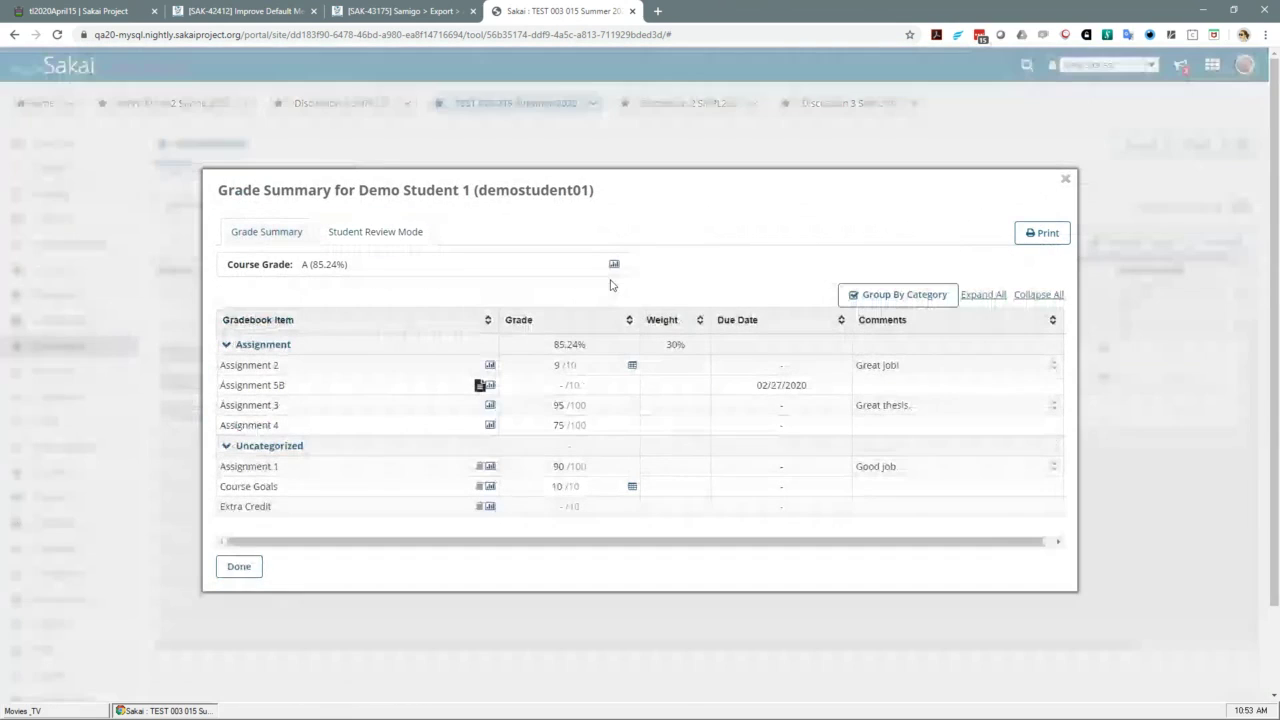
{"action": "left_click", "coordinate": [1066, 181]}
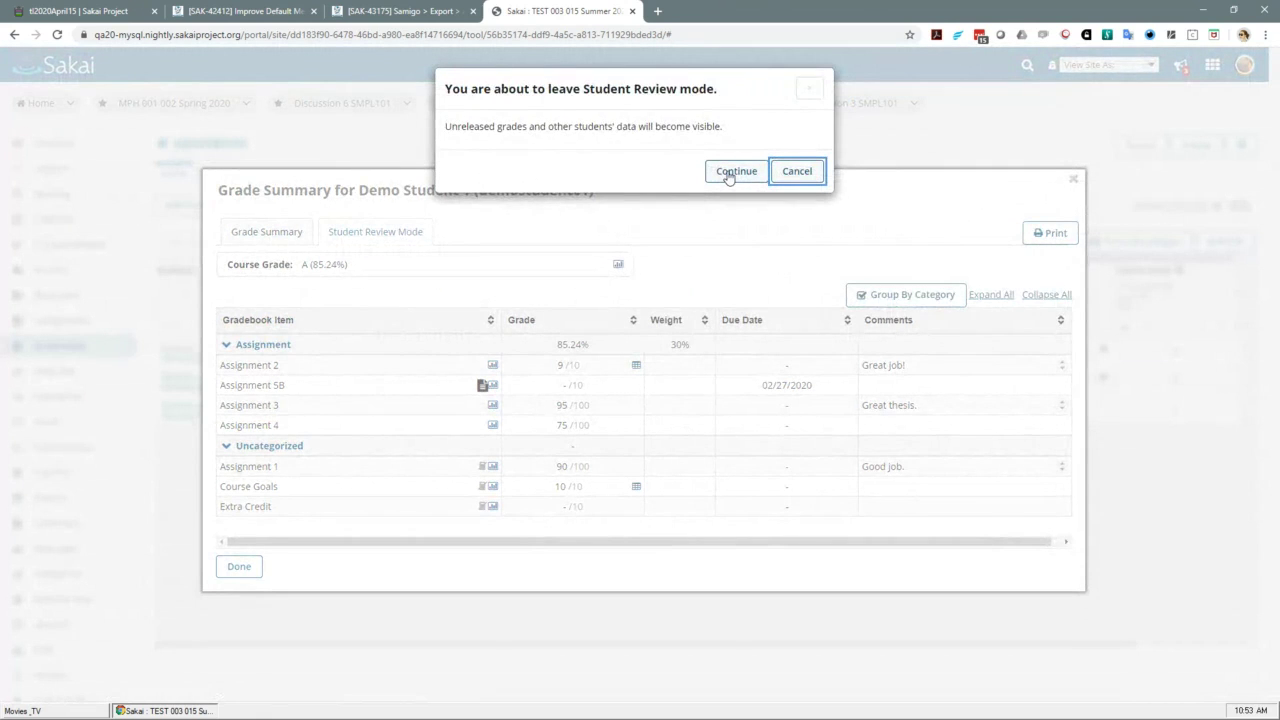
{"action": "left_click", "coordinate": [736, 171]}
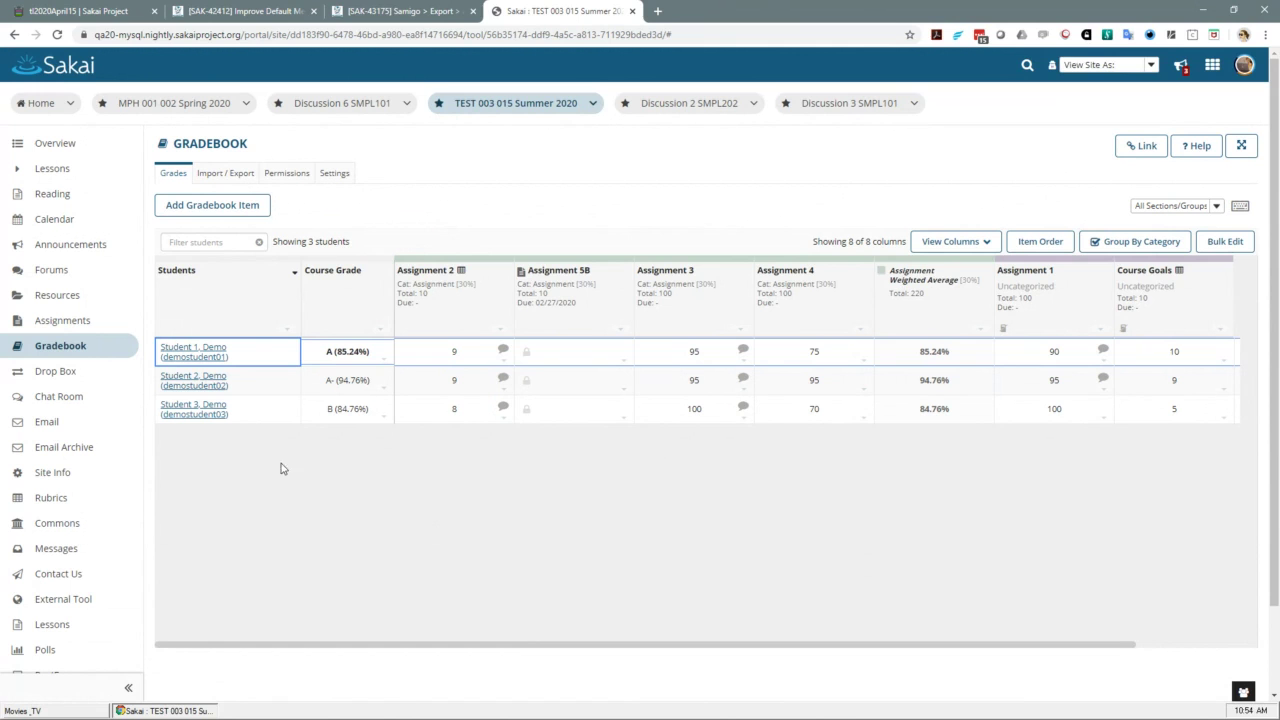
Reopen Demo Student 1's summary, switch from Student Review Mode back to Grade Summary to check that warning, continue, and close the summary
{"action": "left_click", "coordinate": [193, 352]}
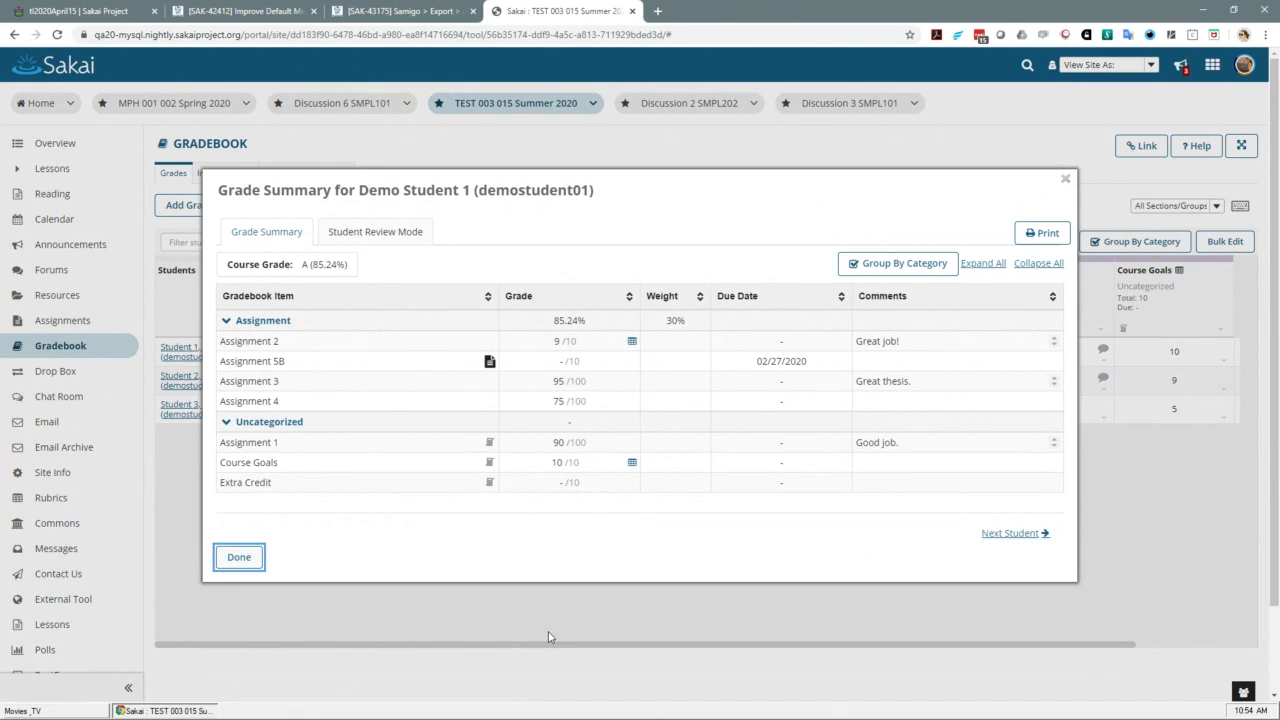
{"action": "left_click", "coordinate": [407, 226]}
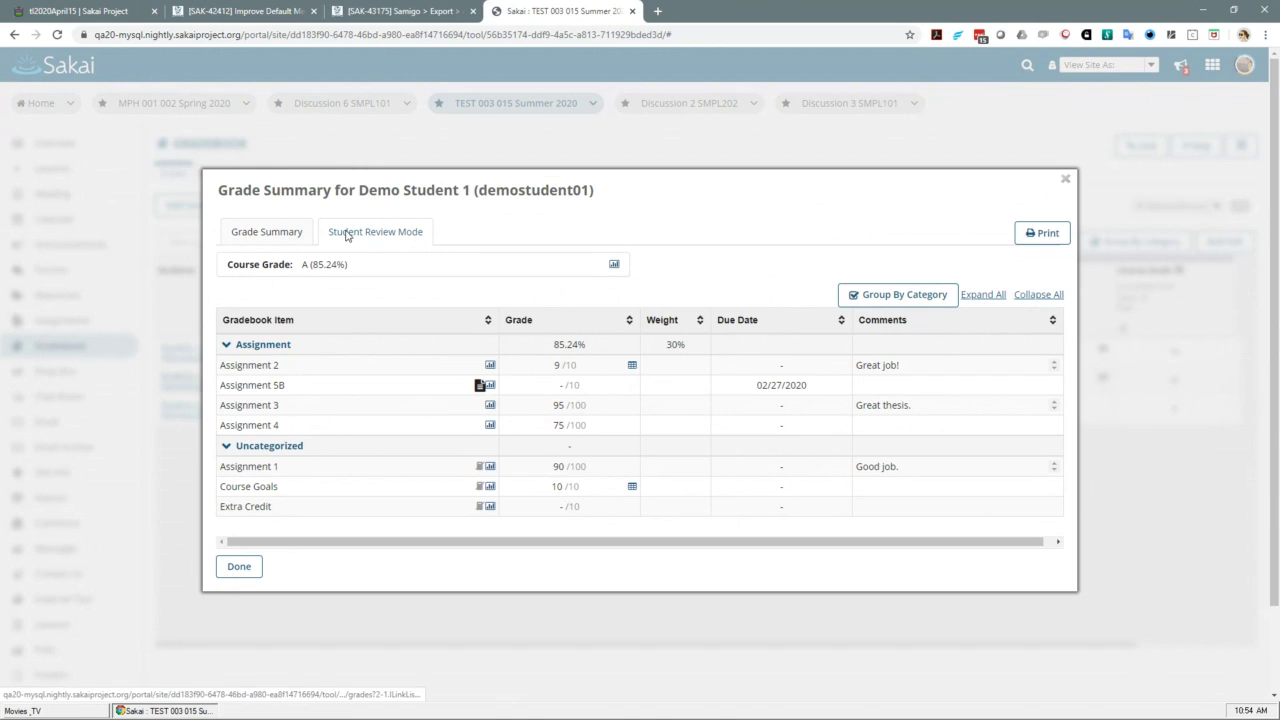
{"action": "left_click", "coordinate": [250, 235]}
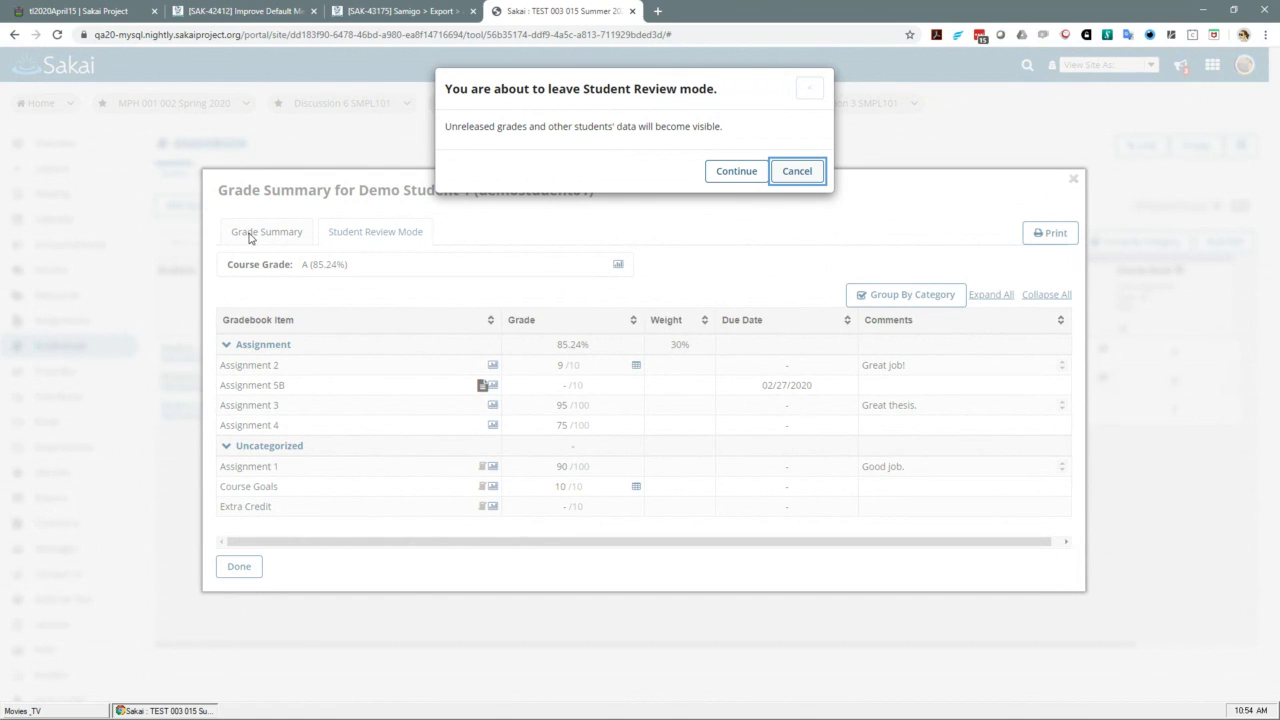
{"action": "left_click", "coordinate": [736, 176]}
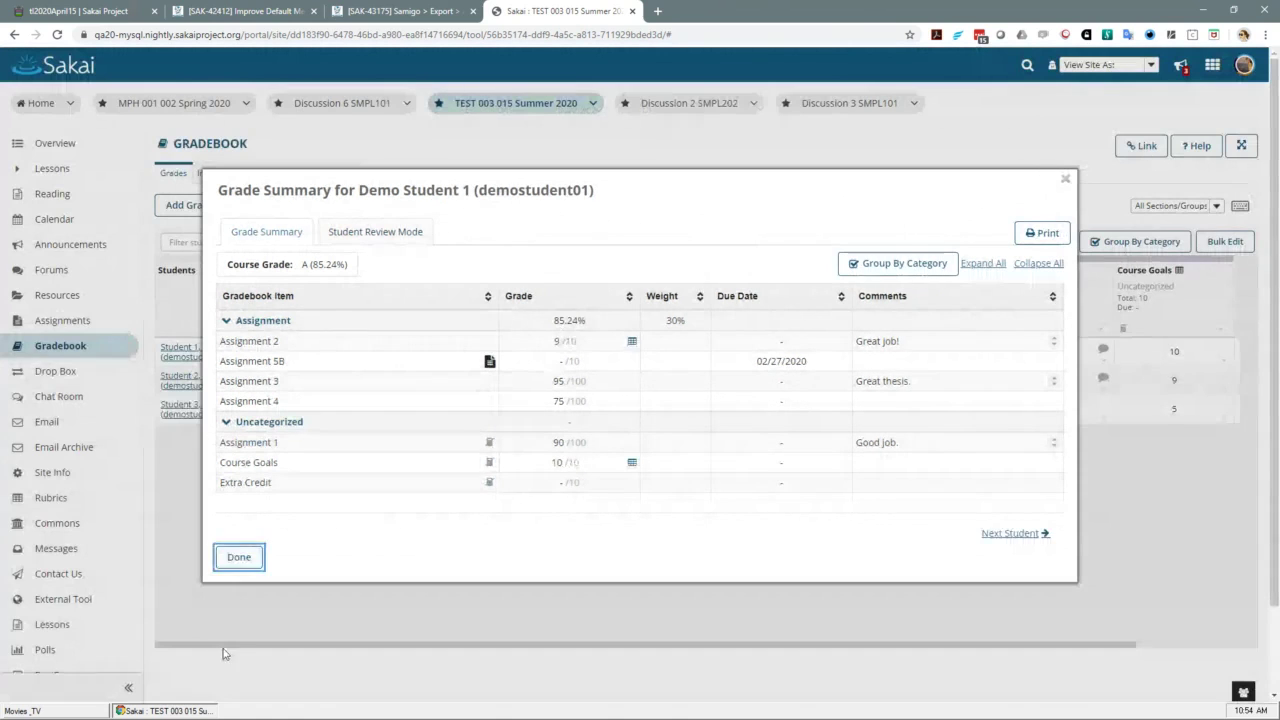
{"action": "left_click", "coordinate": [239, 557]}
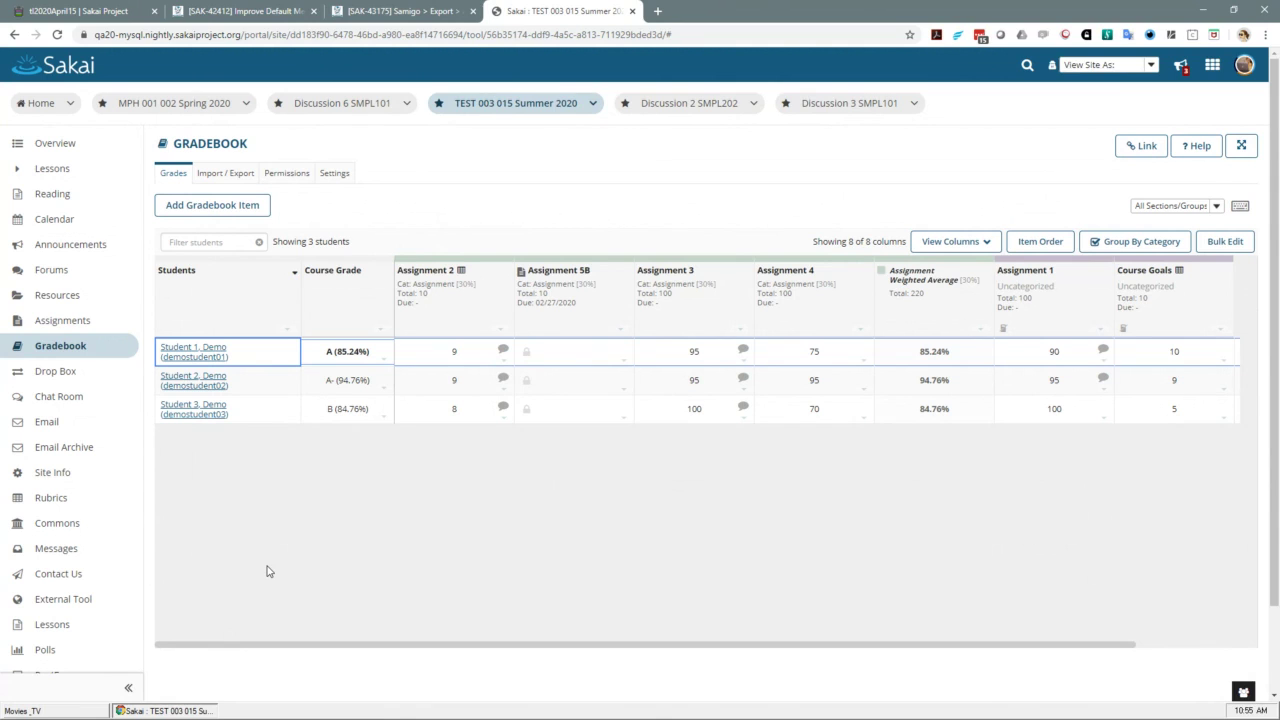
Return to SAK-42412 in Jira, close the attachment preview, and reread the use case and proposed pop-up wording in the description
{"action": "left_click", "coordinate": [197, 11]}
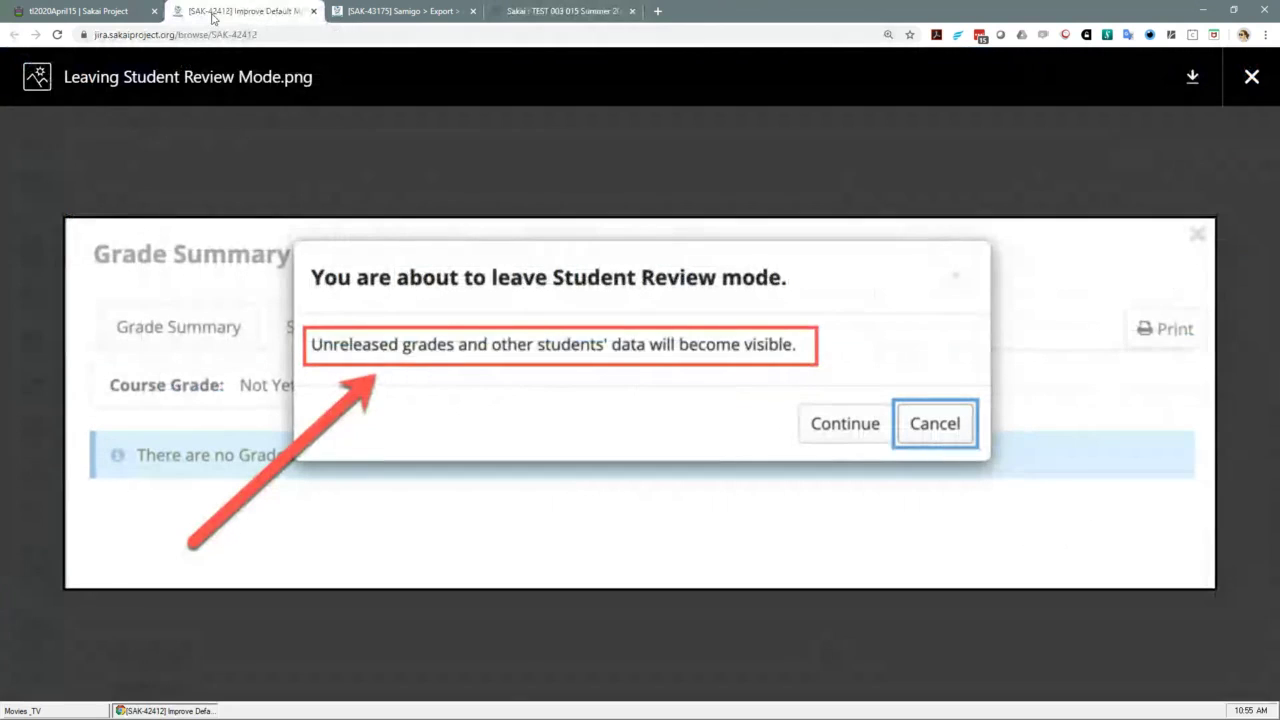
{"action": "left_click", "coordinate": [1247, 84]}
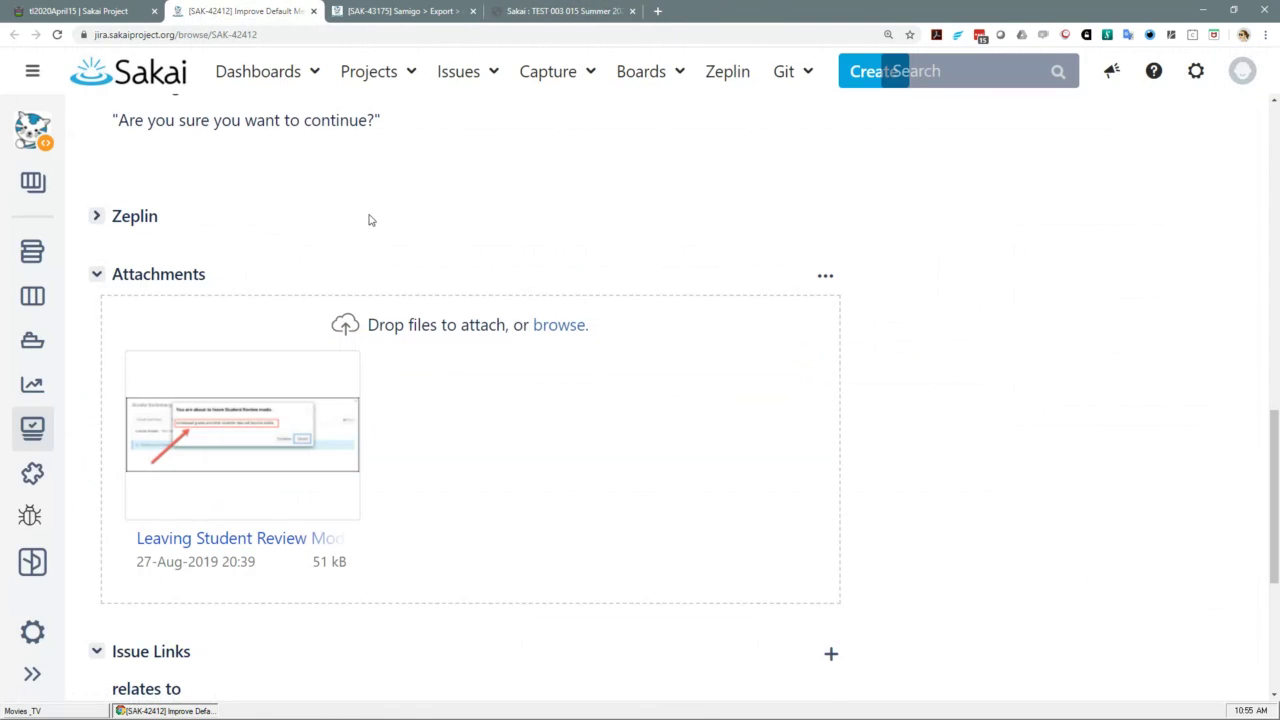
{"action": "scroll", "coordinate": [633, 345], "scroll_direction": "up", "scroll_amount": 2}
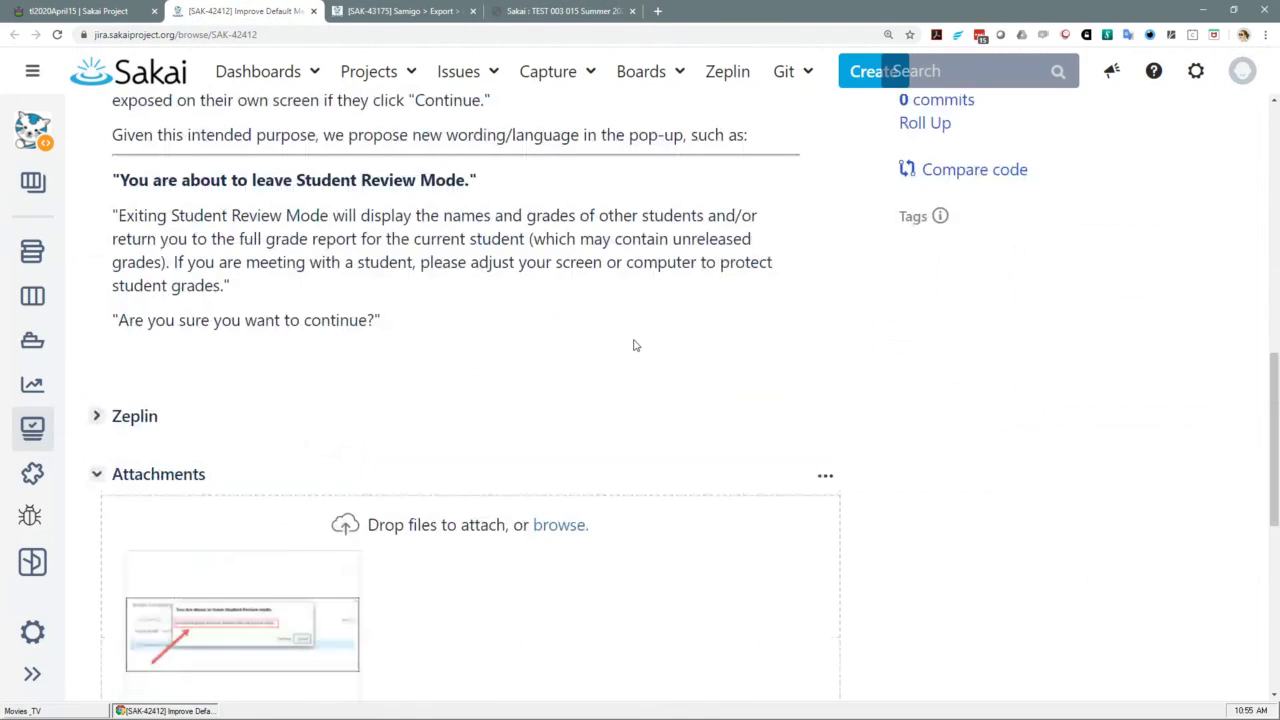
{"action": "scroll", "coordinate": [633, 345], "scroll_direction": "up", "scroll_amount": 3}
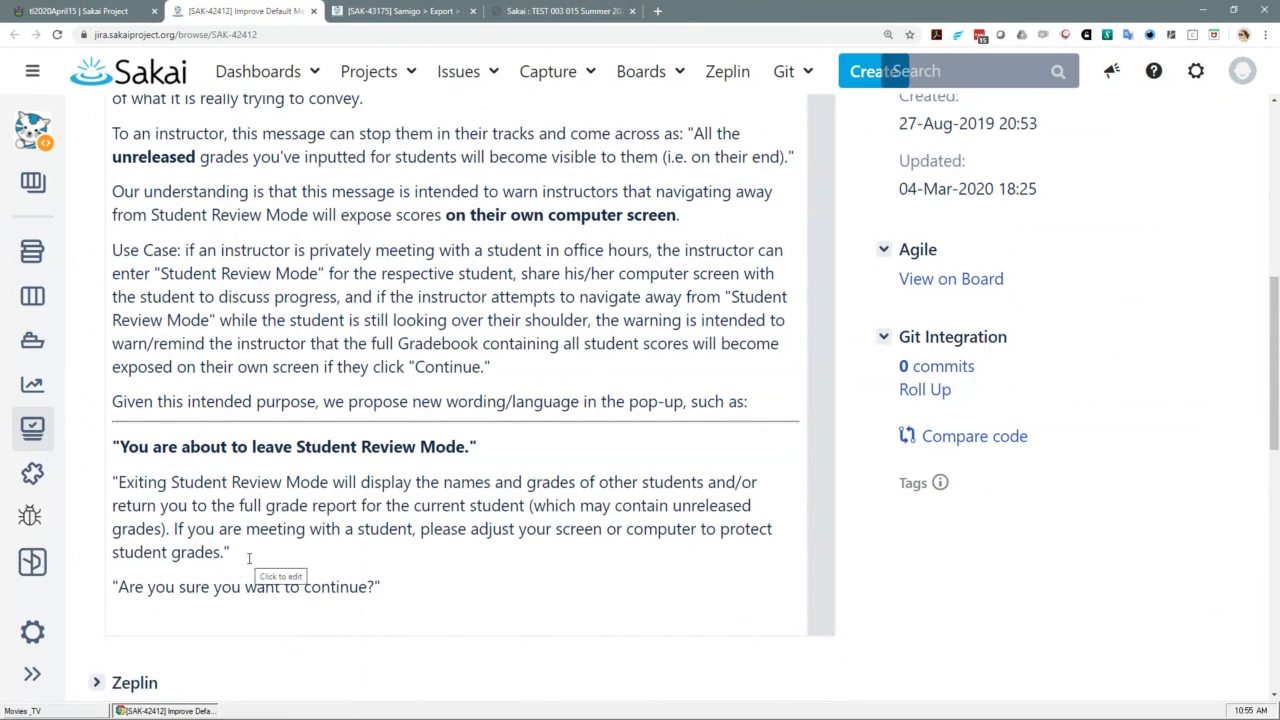
{"action": "scroll", "coordinate": [256, 450], "scroll_direction": "down", "scroll_amount": 2}
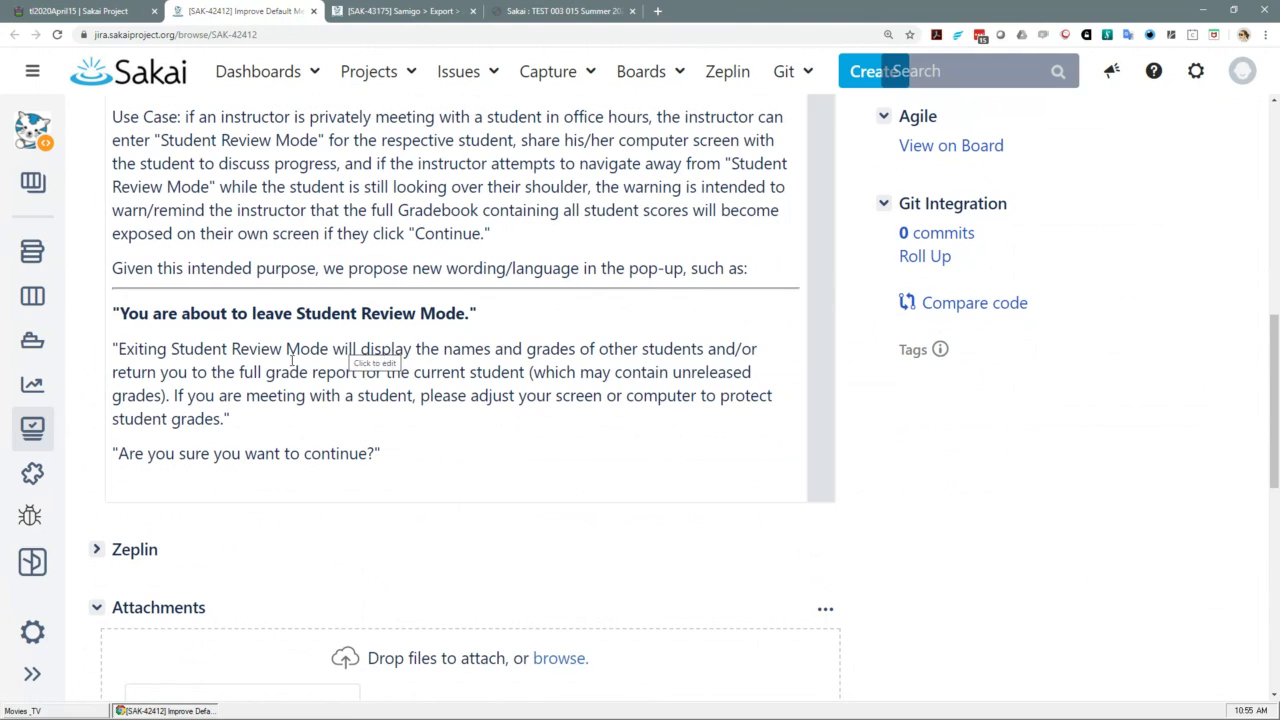
In the Etherpad meeting notes, add an unbulleted line "Didn't get to the following:" above the Worklog tab item, separated by a blank line
{"action": "left_click", "coordinate": [92, 12]}
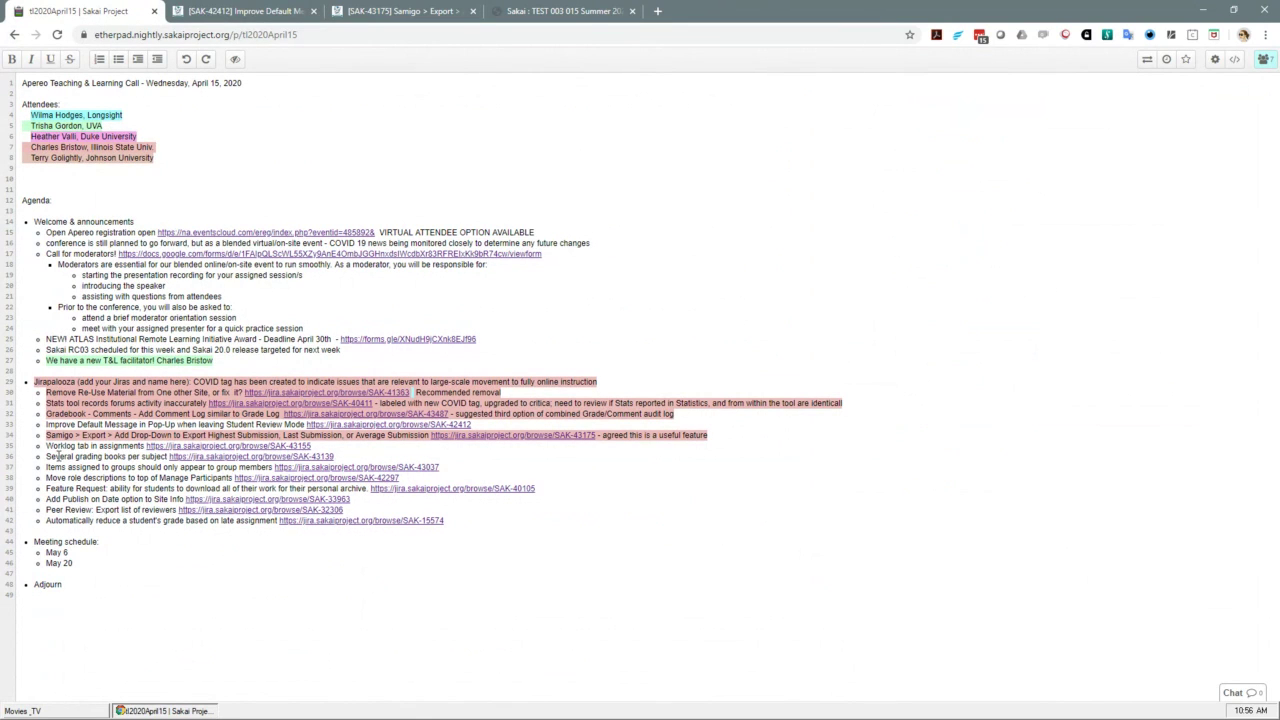
{"action": "left_click", "coordinate": [46, 449]}
{"action": "key", "text": "Return"}
{"action": "key", "text": "Return"}
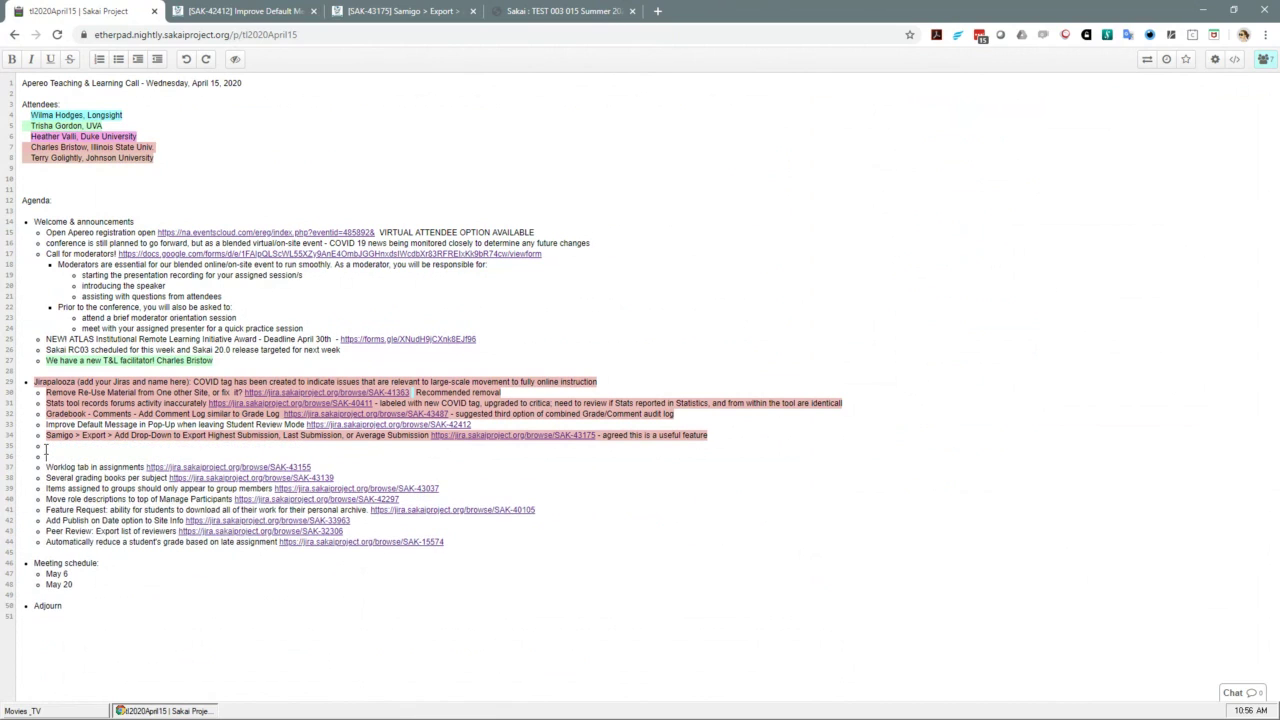
{"action": "key", "text": "Down"}
{"action": "type", "text": "Didn't get to the following:"}
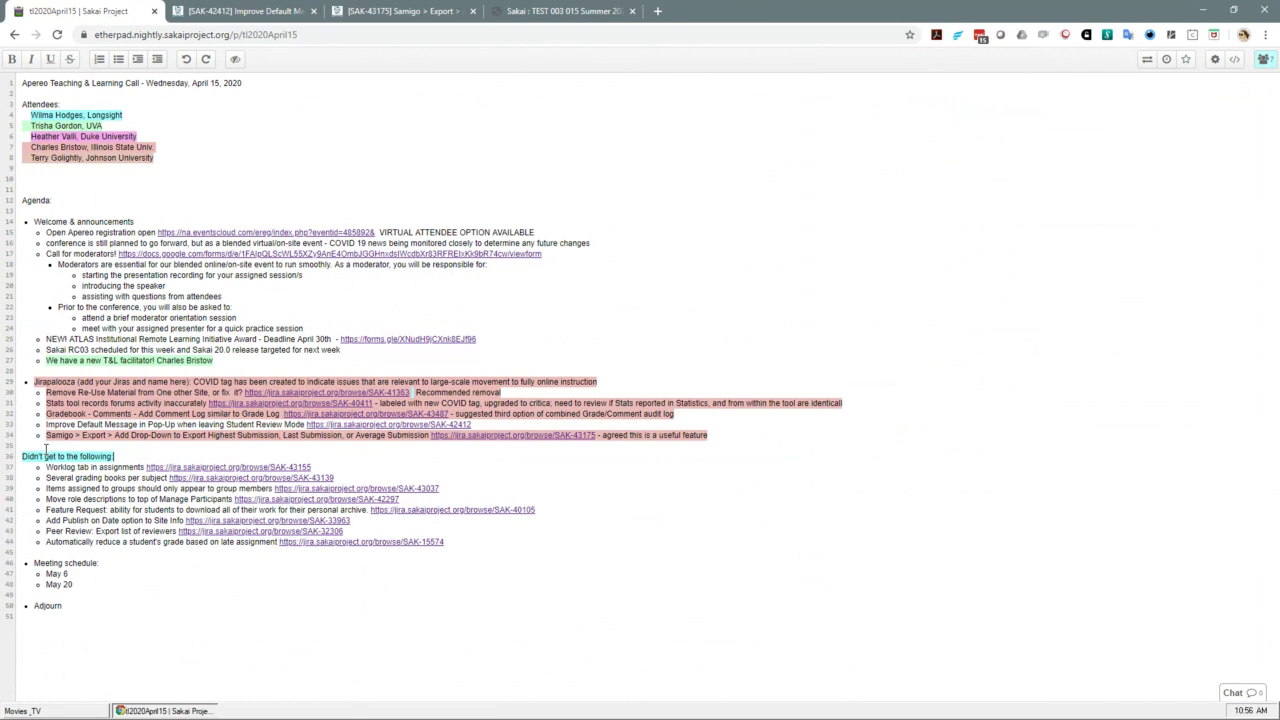
In the meeting schedule, label May 6 as "Jirapalooza" and May 20 as "Open", each after a hyphen
{"action": "double_click", "coordinate": [56, 382]}
{"action": "left_click", "coordinate": [107, 577]}
{"action": "type", "text": "-"}
{"action": "type", "text": "Jirapalooza"}
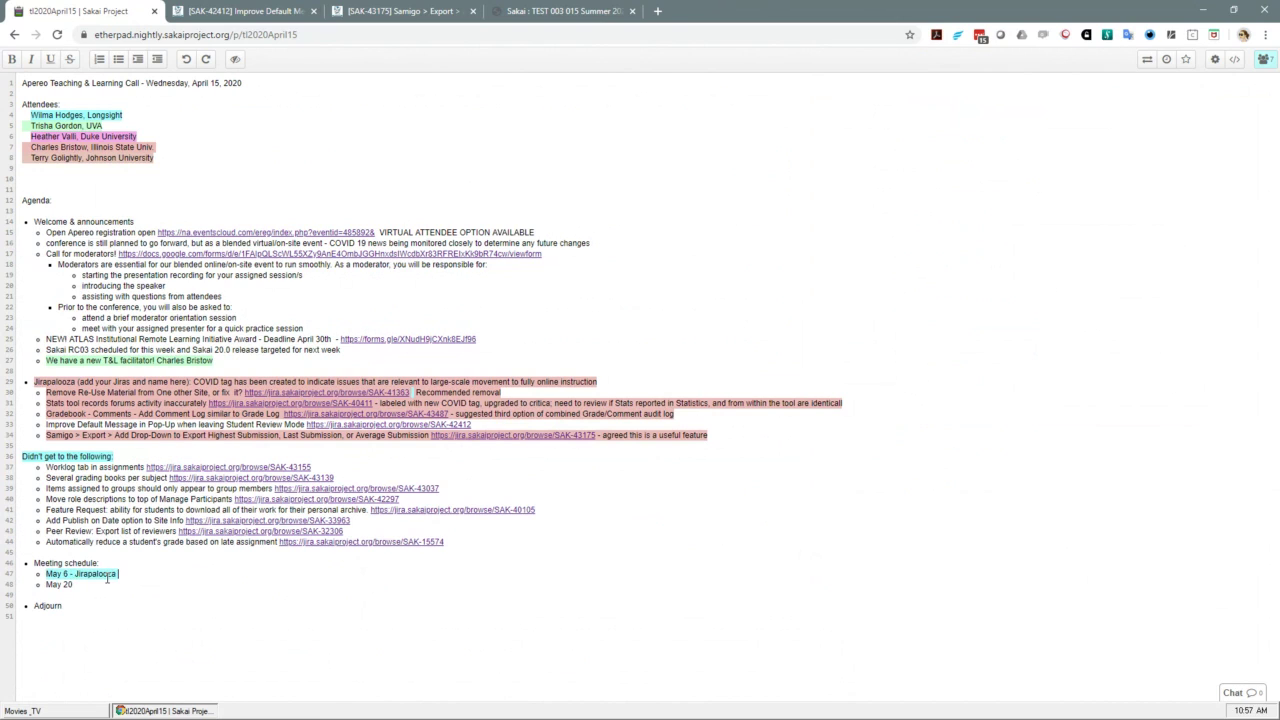
{"action": "left_click", "coordinate": [103, 585]}
{"action": "type", "text": "- Open"}
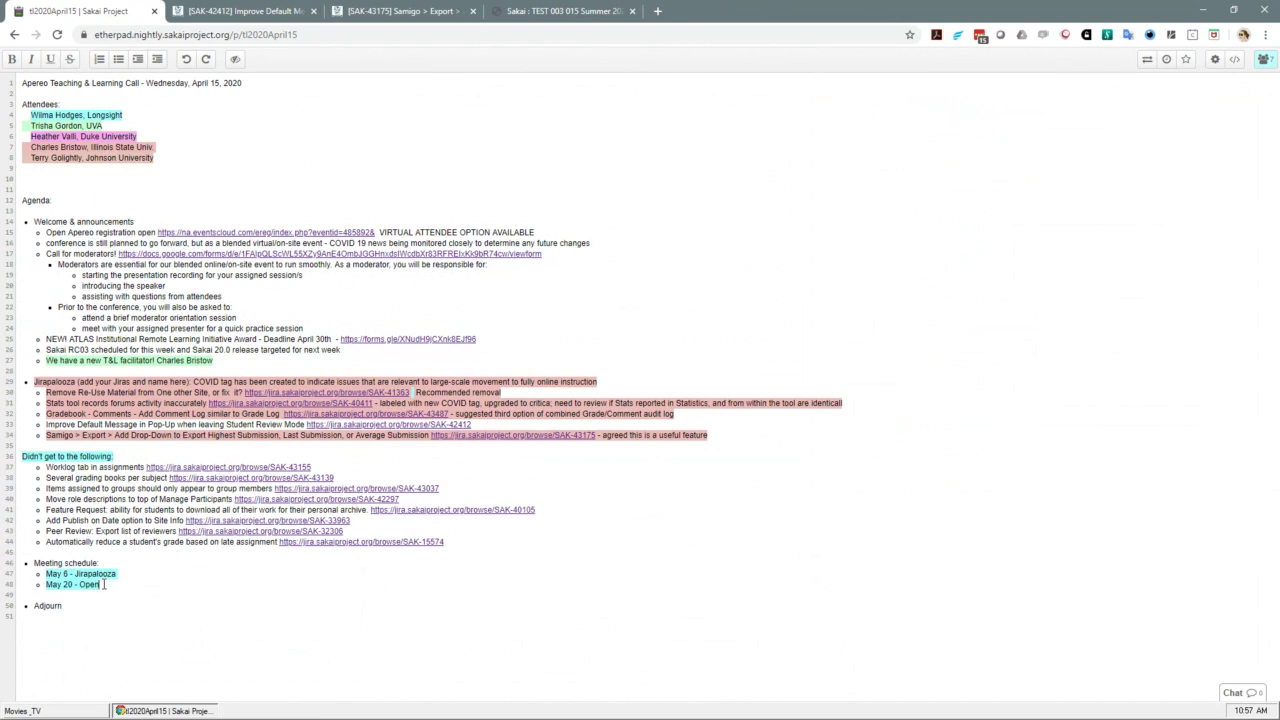